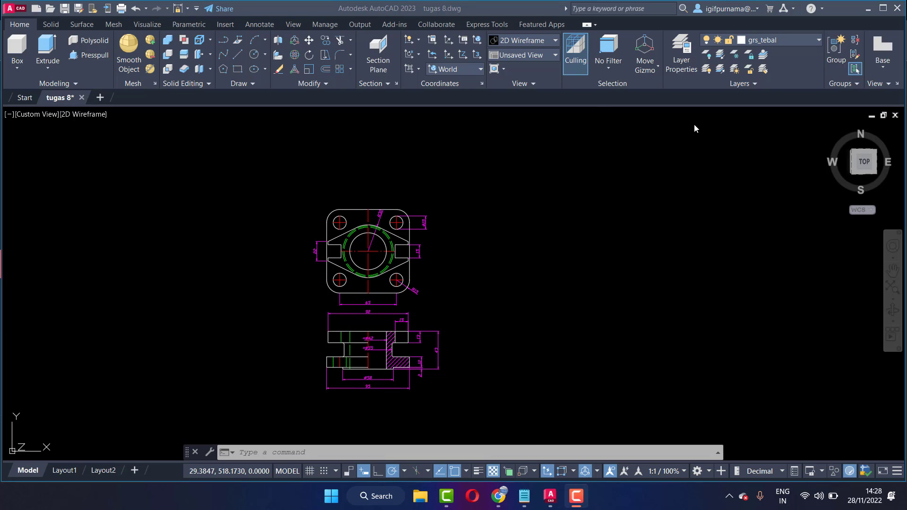
Step: Copy the whole section view to an empty area at its upper right
scroll(393, 371, "up", 2)
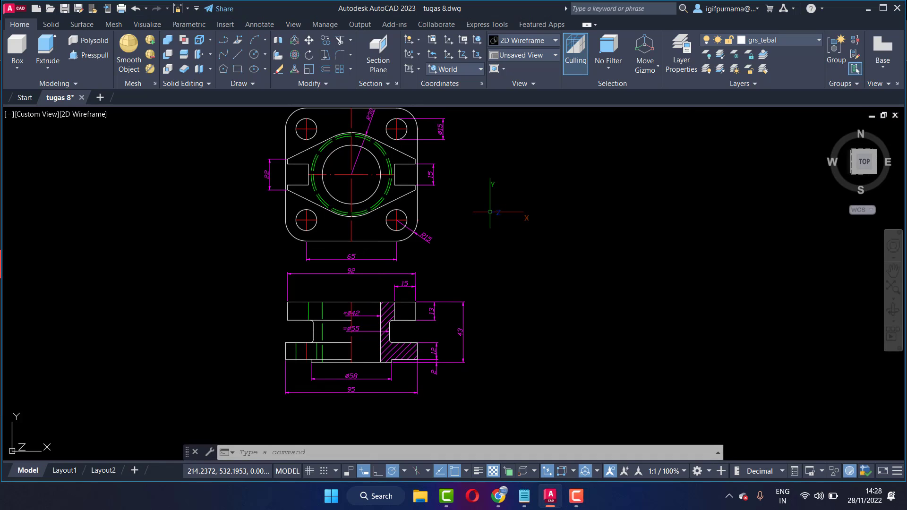
middle_click_drag(497, 203, 484, 223, "shift")
scroll(358, 392, "up", 2)
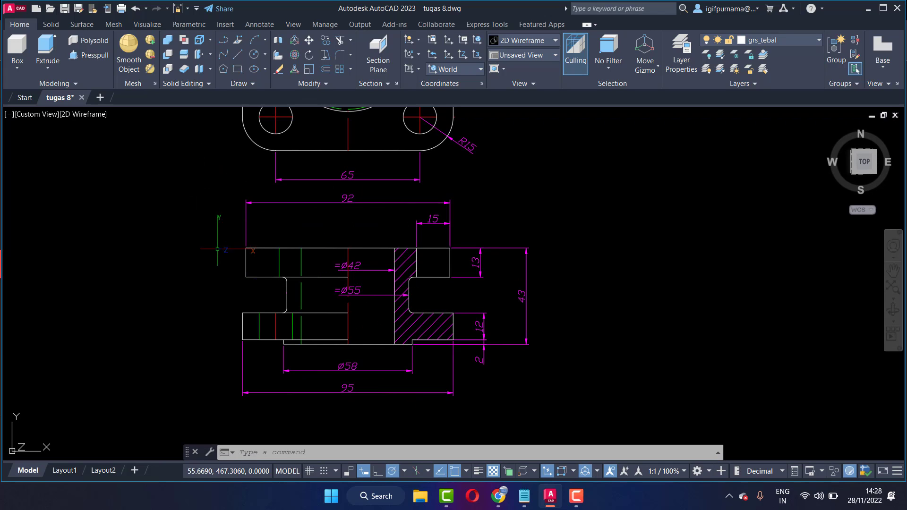
left_click(324, 42)
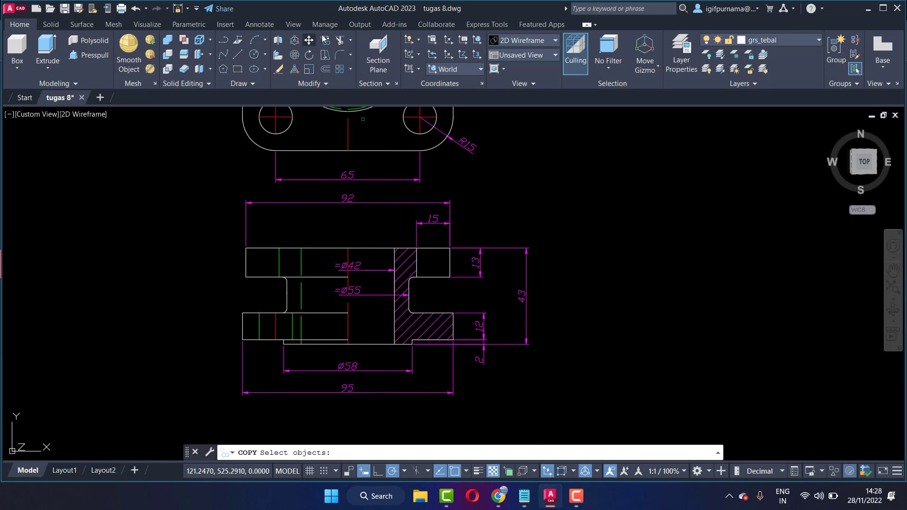
left_click(546, 400)
left_click(220, 221)
key("Return")
left_click(264, 279)
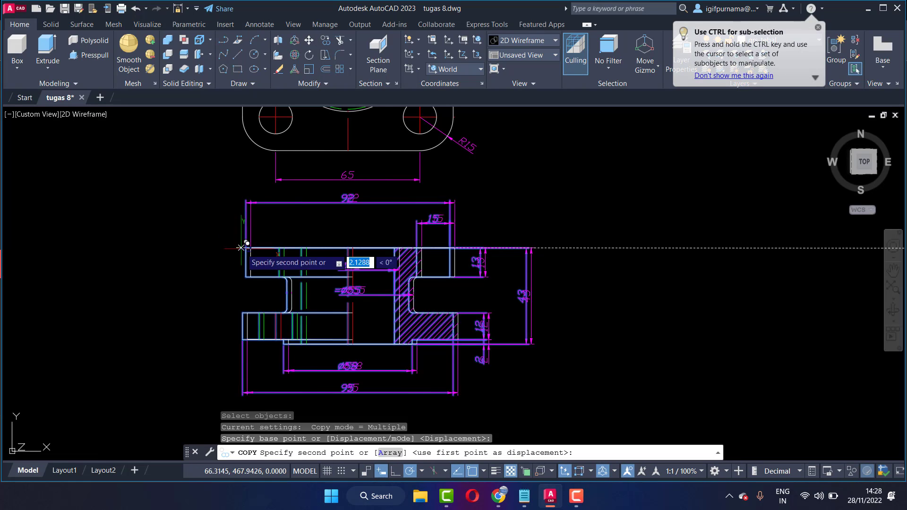
scroll(326, 256, "down", 2)
scroll(323, 260, "down", 2)
left_click(434, 183)
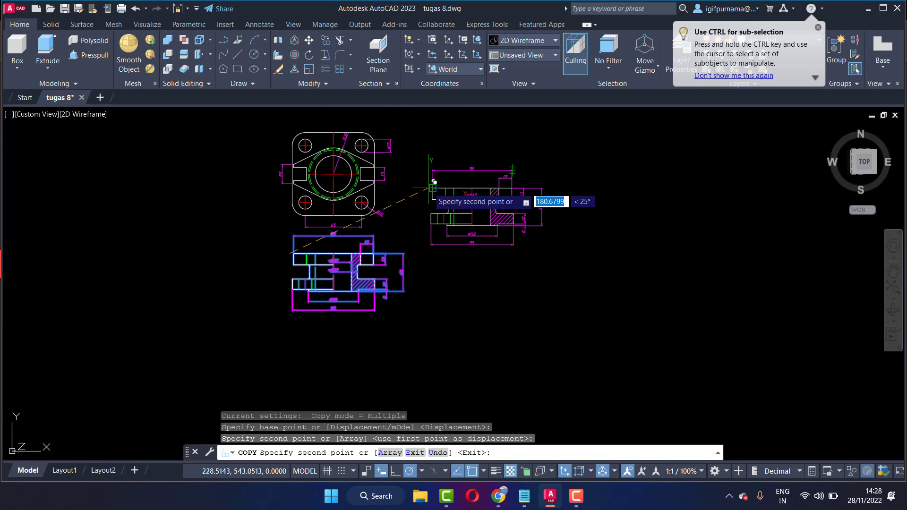
right_click(430, 188)
left_click(457, 198)
Step: Erase the copy's right-side, ø58, 95, diameter-label and top 92 dimensions
scroll(458, 208, "up", 4)
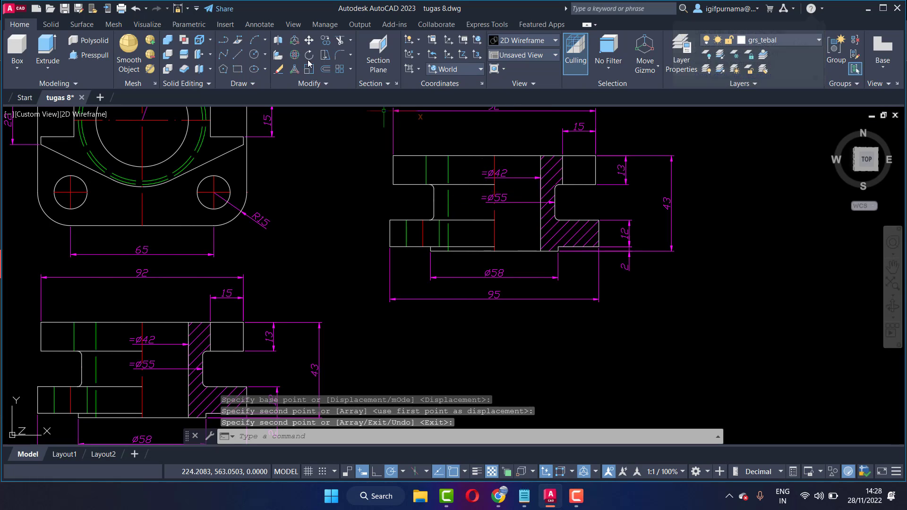
left_click(280, 72)
left_click(679, 316)
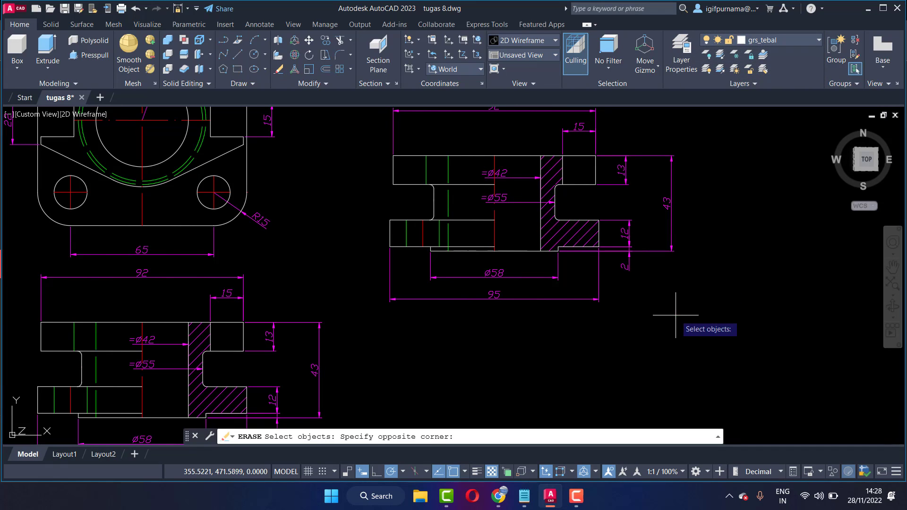
left_click(607, 142)
left_click(621, 356)
left_click(473, 258)
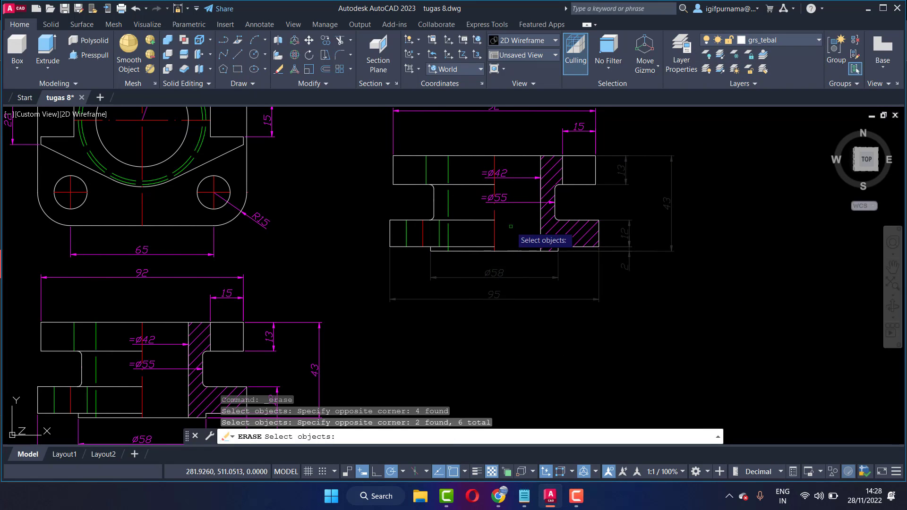
left_click(514, 222)
left_click(520, 170)
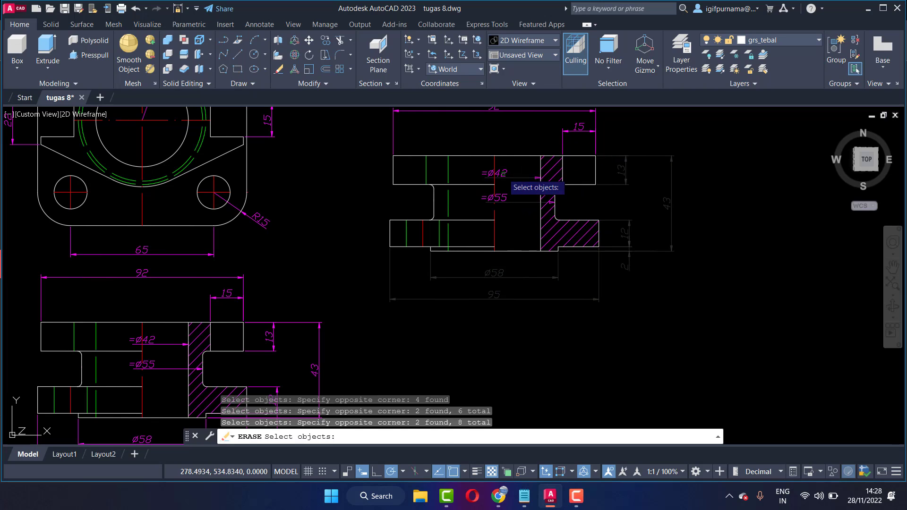
left_click(444, 128)
left_click(368, 124)
key("Return")
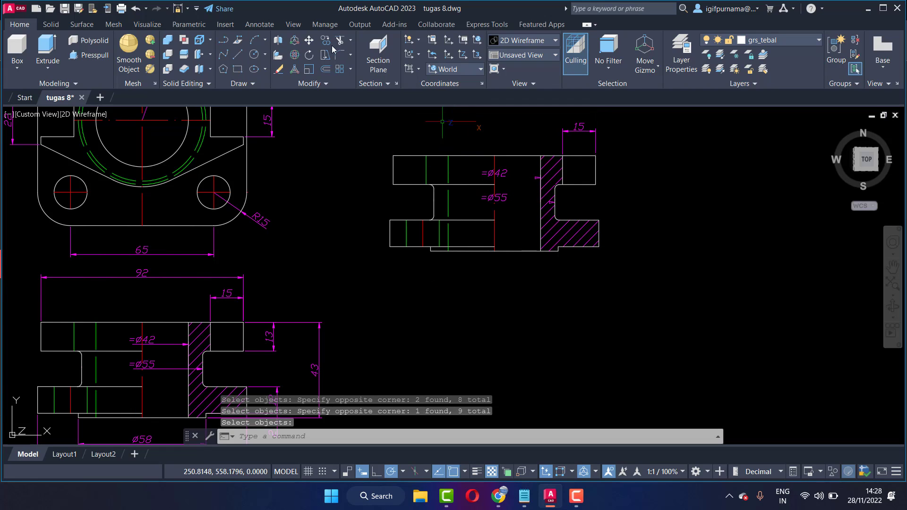
Step: Select the copy's ø55 and ø42 labels, leftover marks and hatching for erasing
left_click(289, 69)
scroll(457, 162, "up", 4)
left_click(579, 257)
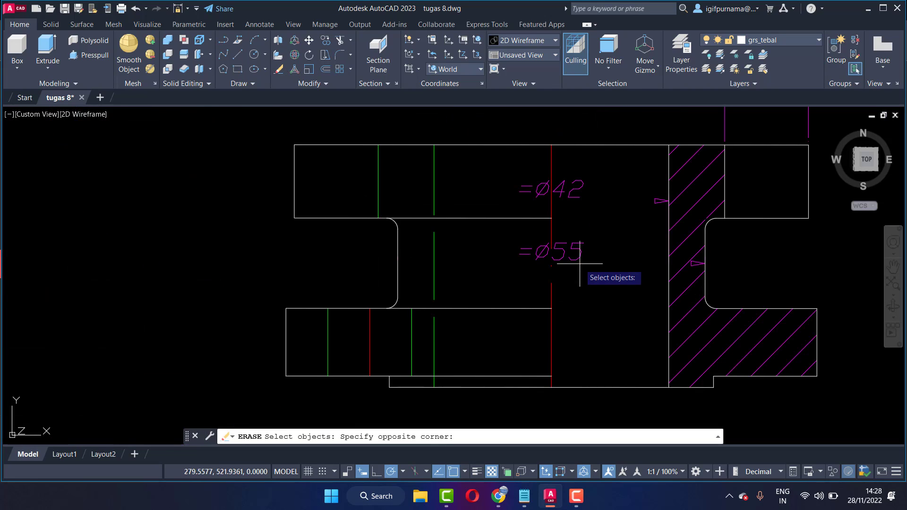
left_click(565, 183)
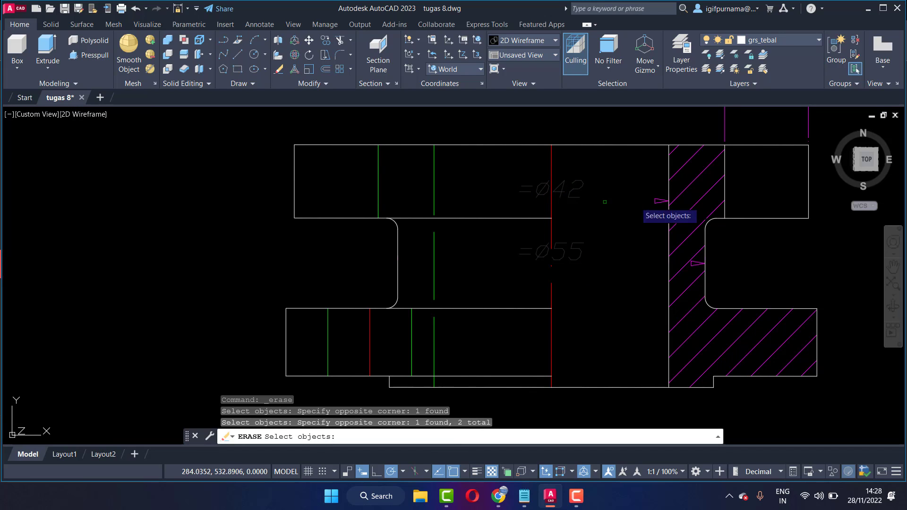
left_click(662, 200)
left_click(695, 263)
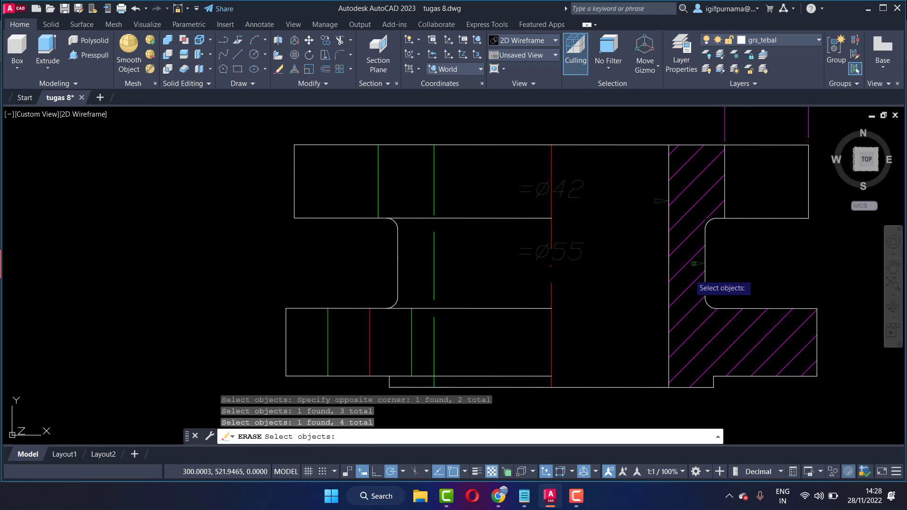
left_click(686, 282)
left_click(685, 231)
scroll(688, 208, "up", 3)
scroll(698, 226, "down", 6)
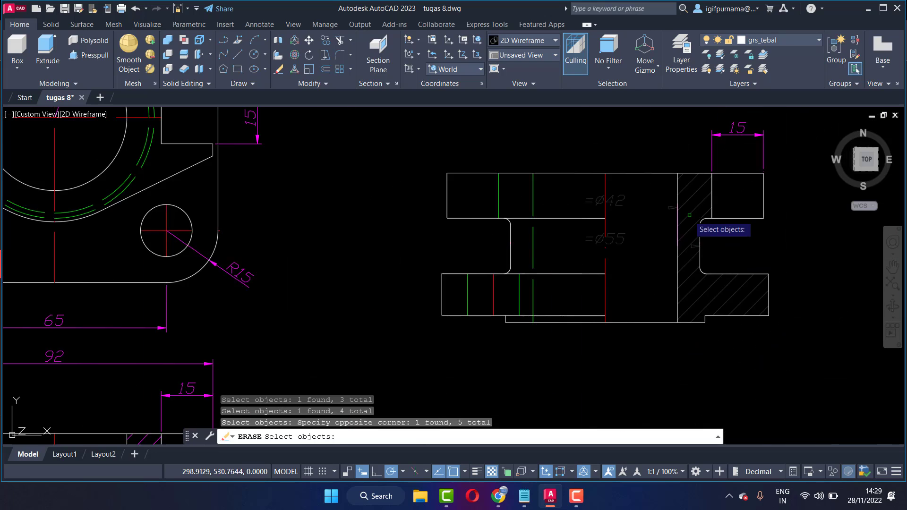
scroll(726, 175, "down", 2)
Step: Add the 15 dimension and green centre lines to the selection and erase everything
left_click(740, 151)
left_click(690, 180)
scroll(629, 235, "up", 2)
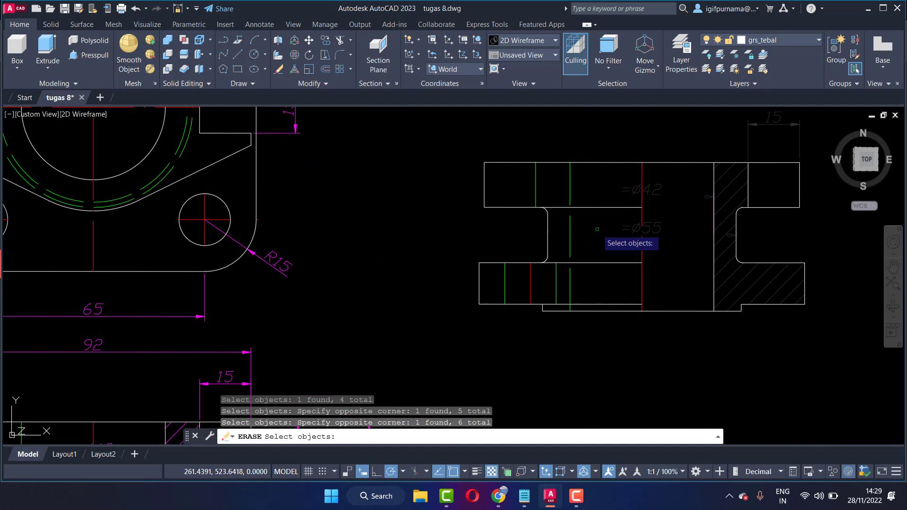
left_click(595, 232)
left_click(564, 211)
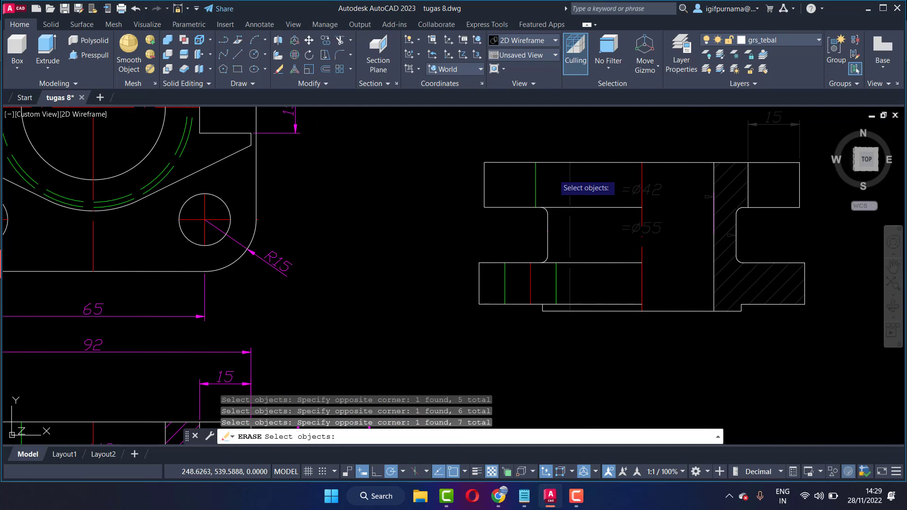
left_click(560, 183)
left_click(534, 186)
left_click(562, 272)
left_click(494, 281)
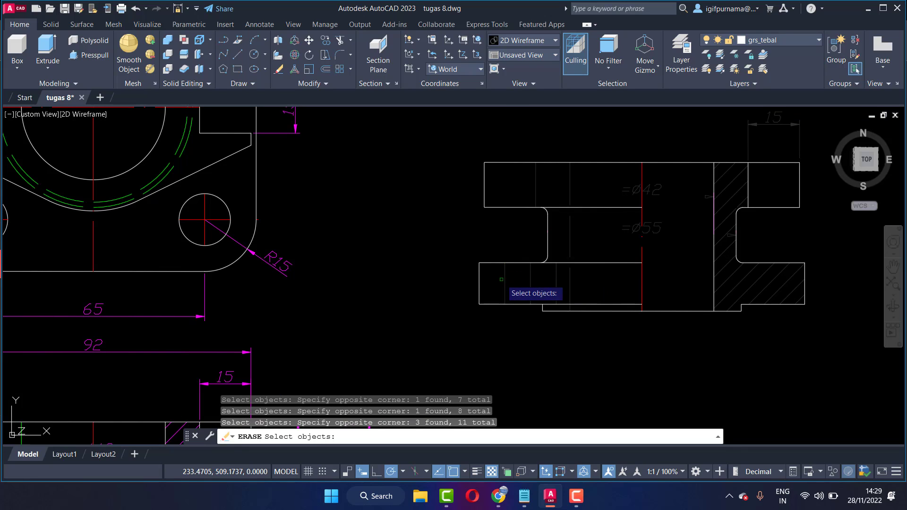
key("Return")
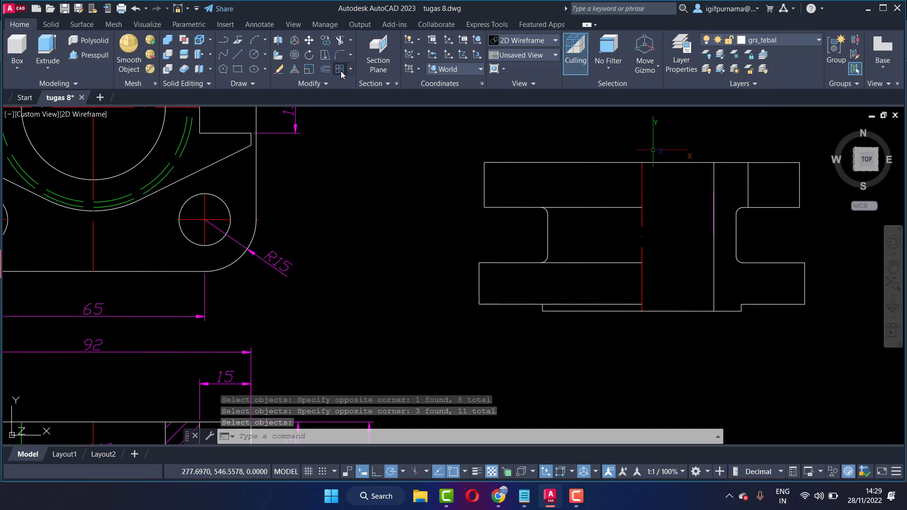
Step: Mirror the inner vertical line about the red centreline, keeping the original
left_click(329, 84)
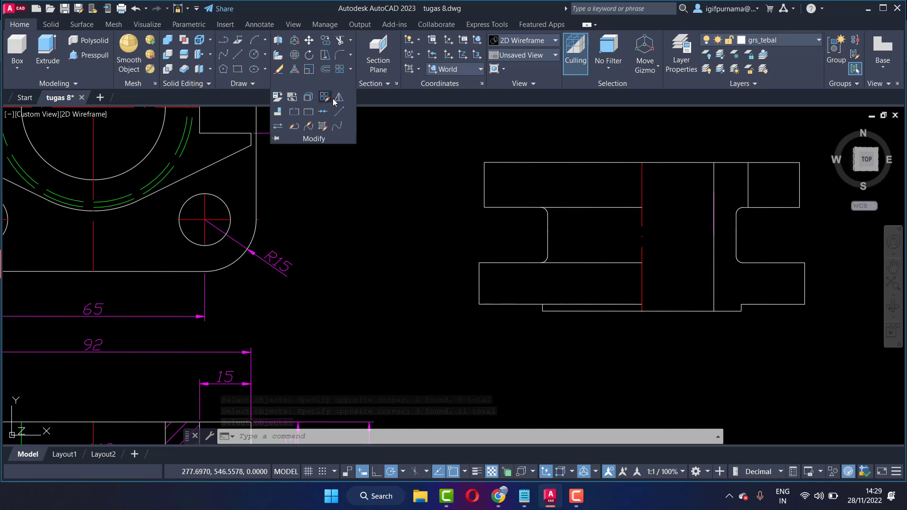
left_click(339, 97)
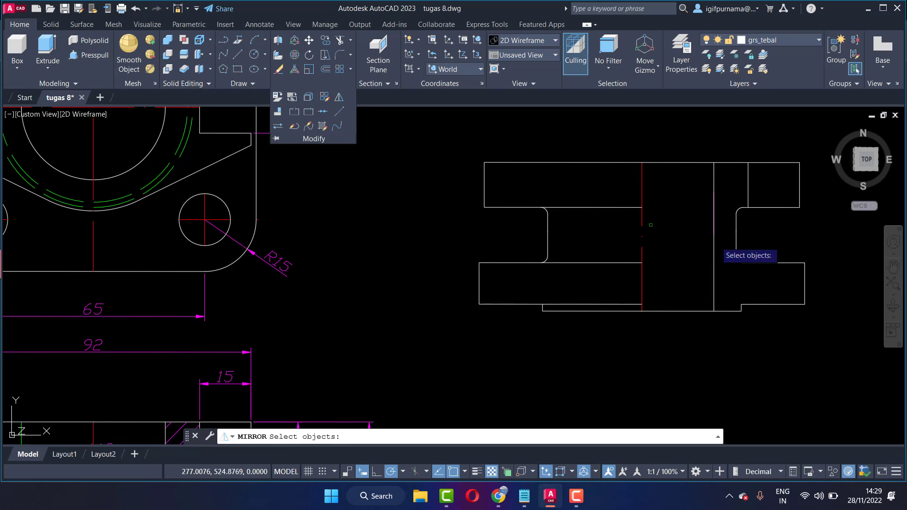
left_click(713, 181)
key("Return")
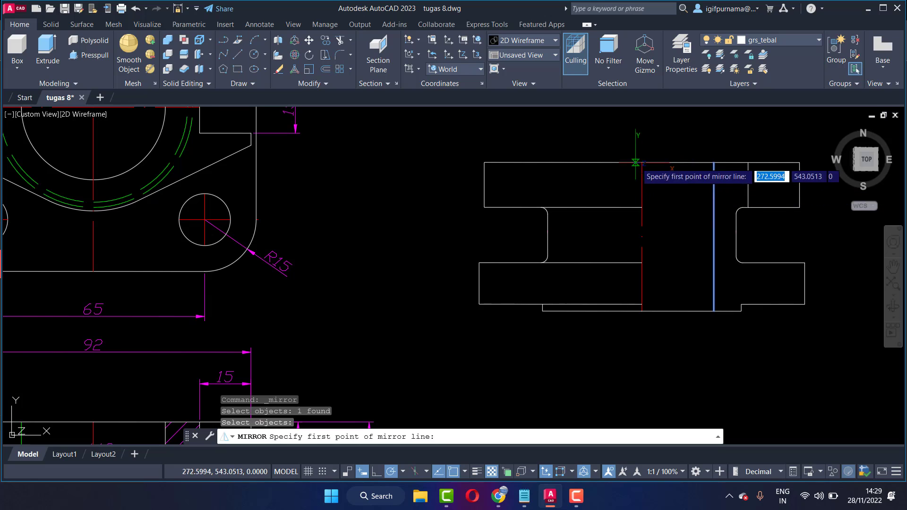
left_click(641, 162)
left_click(643, 311)
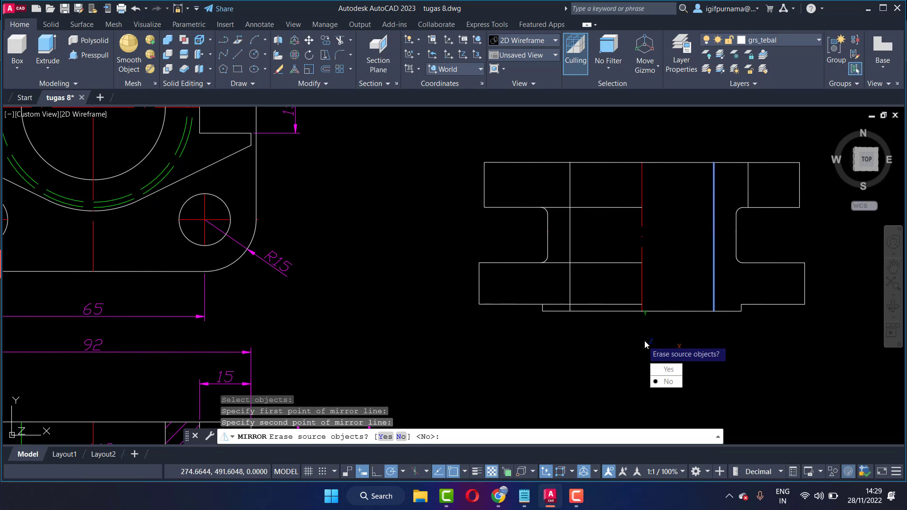
left_click(666, 382)
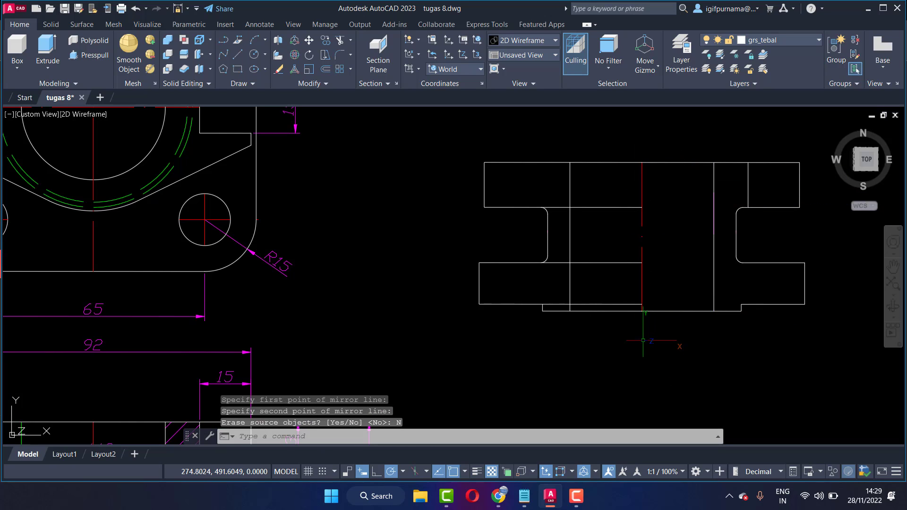
Step: Trim the short segments of the copied section with a fence
left_click(341, 42)
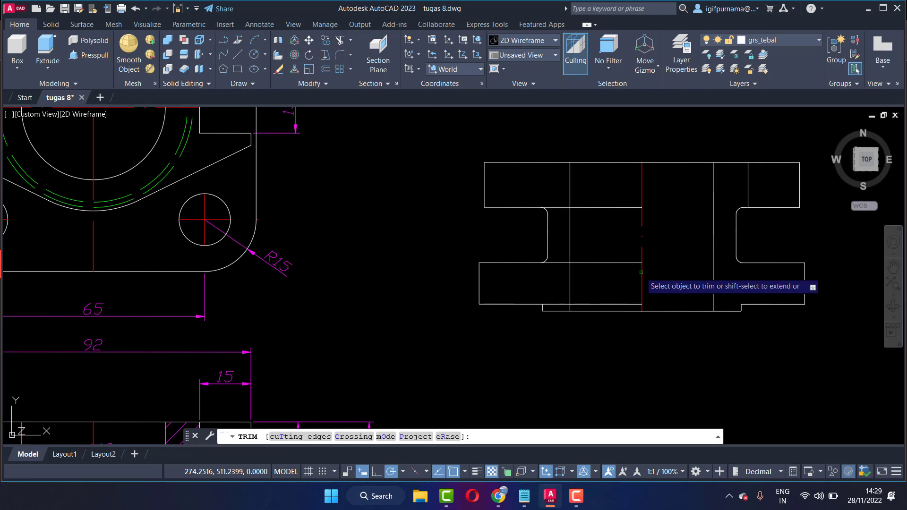
left_click(610, 284)
left_click_drag(598, 178, 596, 185)
right_click(590, 185)
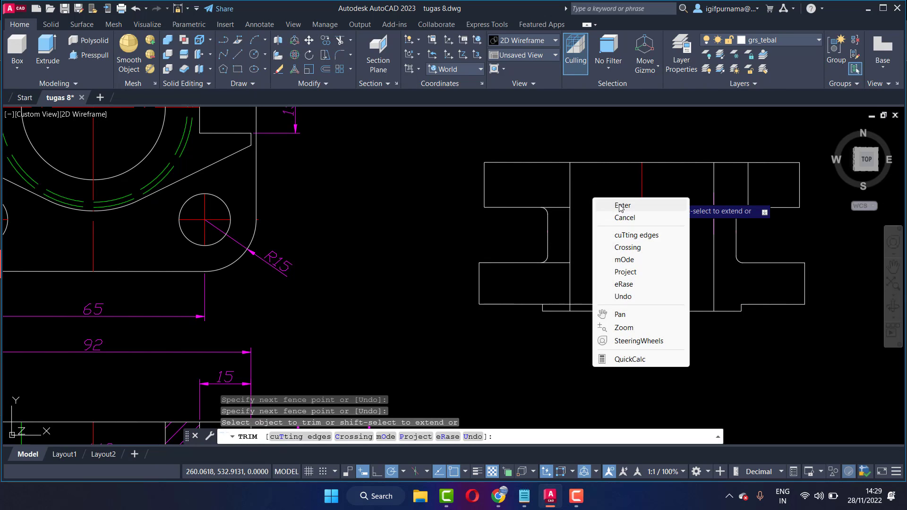
left_click(601, 190)
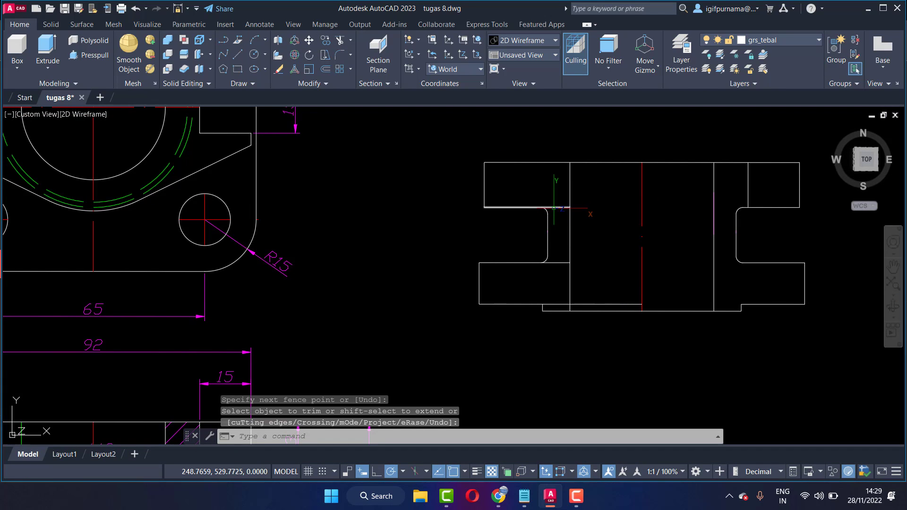
Step: Fence-trim the top and bottom connecting lines to split the section into two outlines
left_click(339, 43)
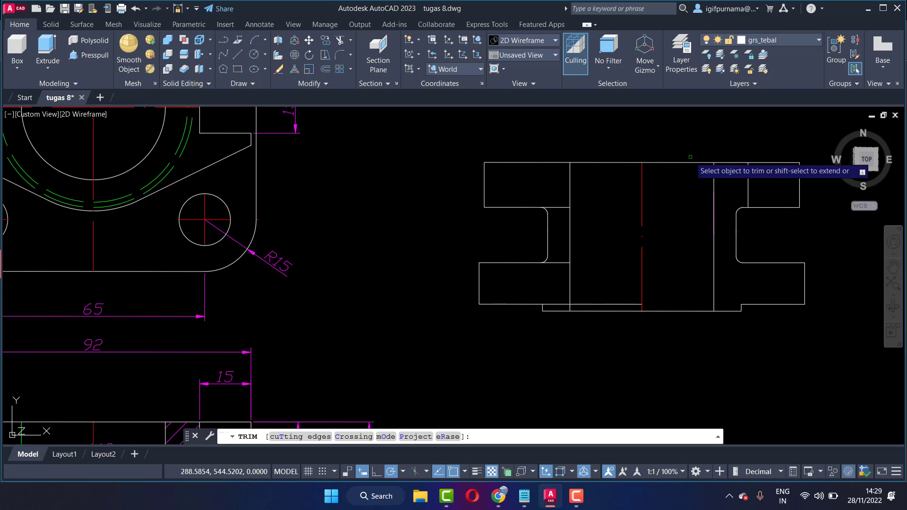
right_click(668, 149)
left_click(680, 153)
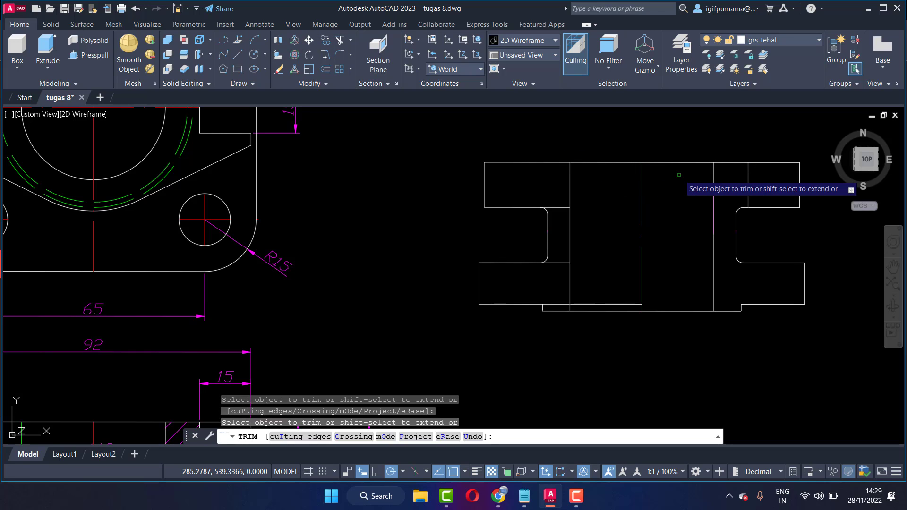
left_click_drag(679, 175, 668, 141)
left_click_drag(681, 208, 686, 326)
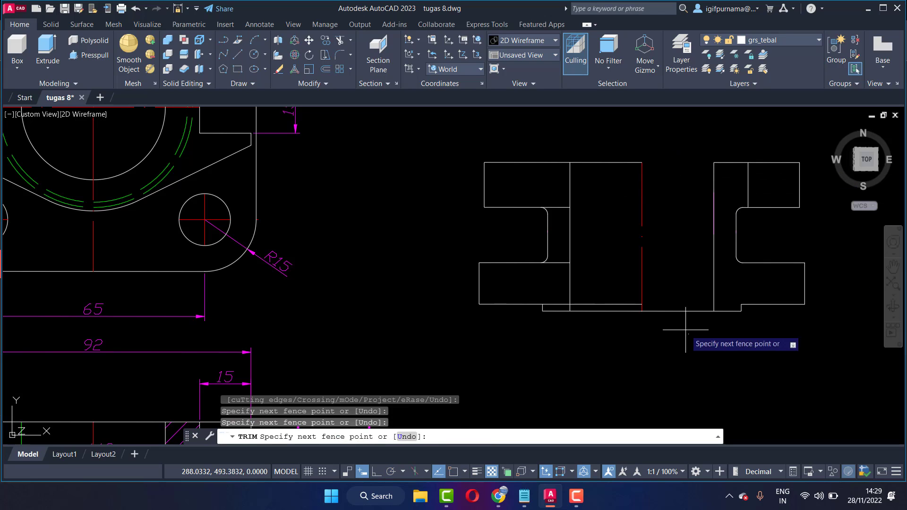
right_click(653, 205)
left_click(671, 216)
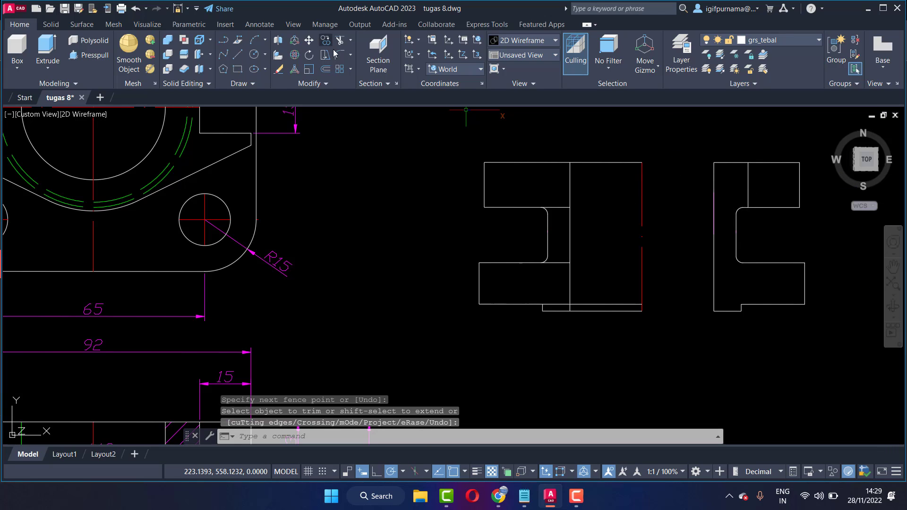
left_click(280, 70)
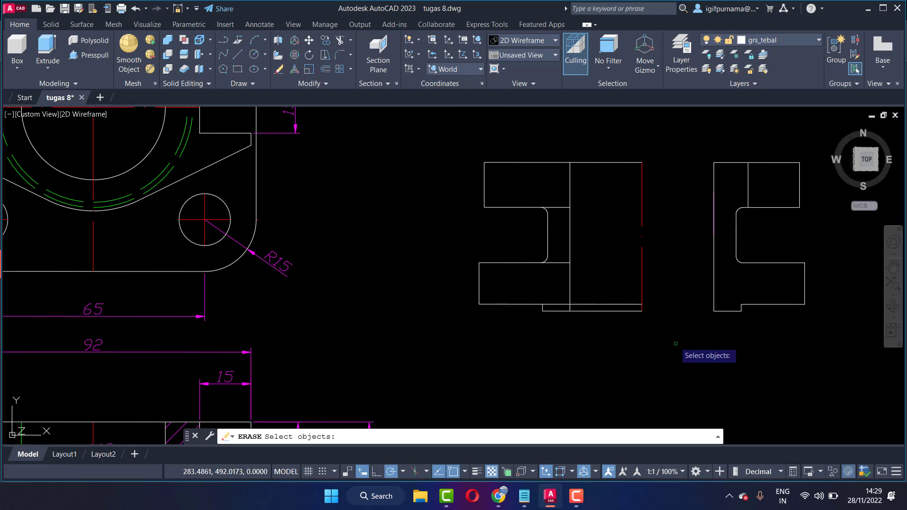
Step: Erase the duplicate profile with a crossing window, then undo that erase
left_click(672, 325)
left_click(467, 156)
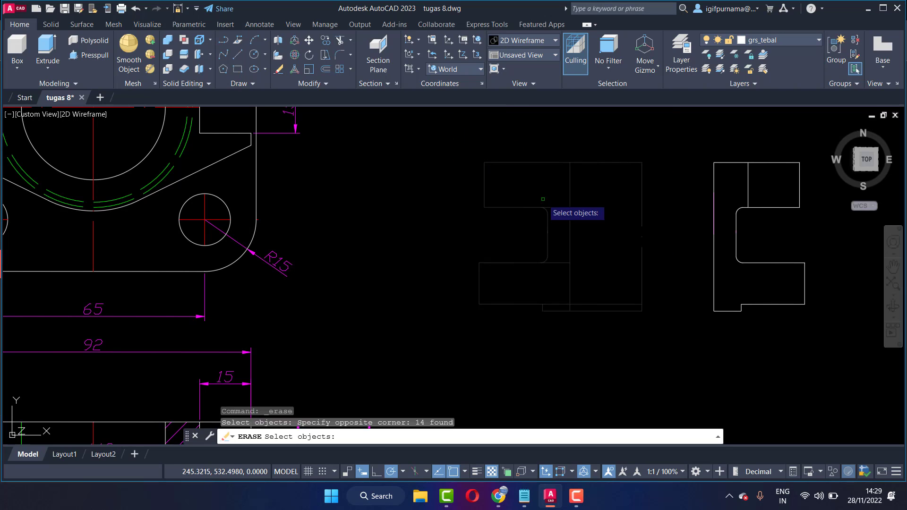
key("Return")
scroll(699, 247, "down", 2)
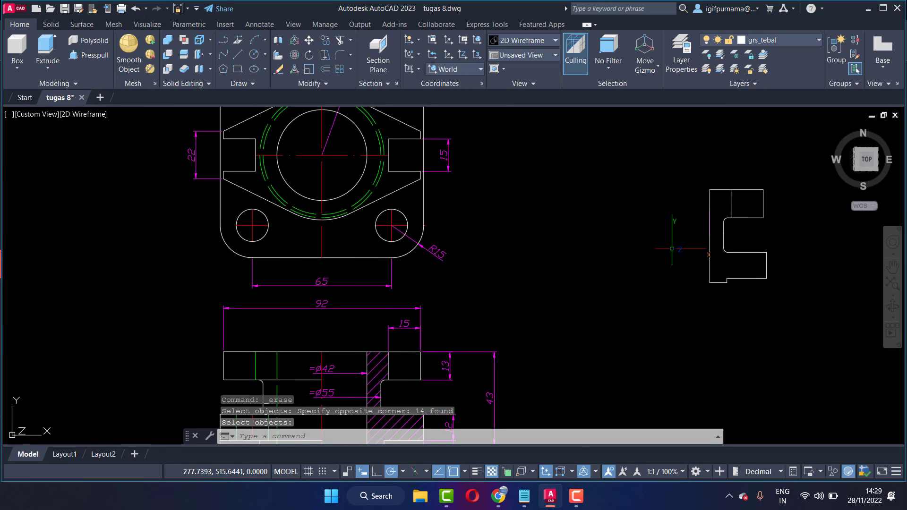
key("ctrl+z")
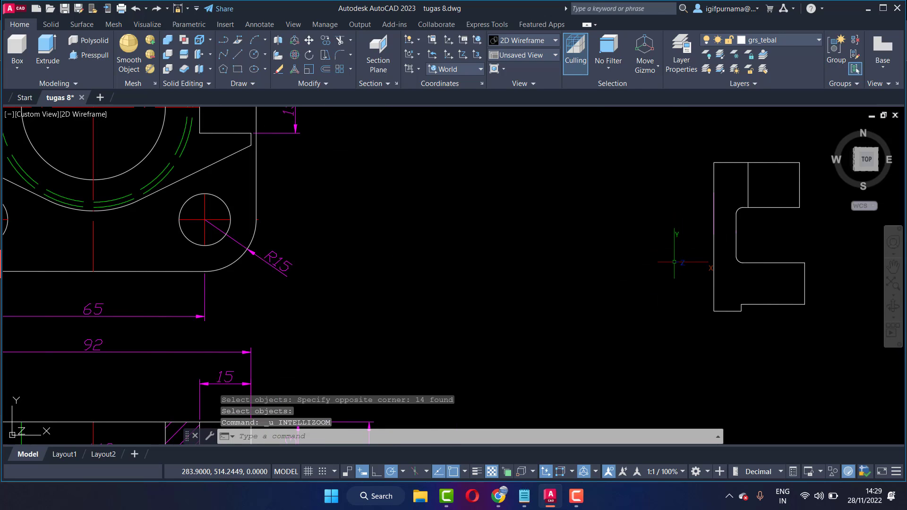
key("ctrl+z")
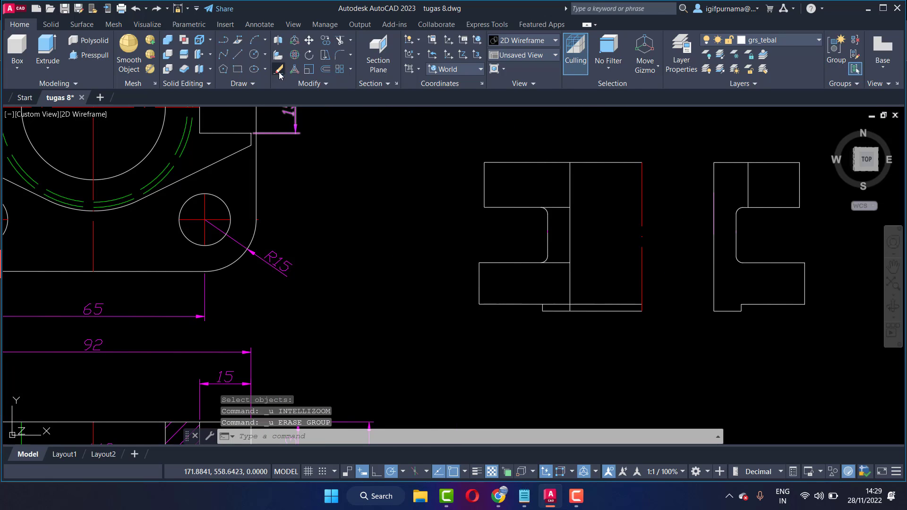
Step: Erase the duplicate profile's 13 objects, keeping the red centreline
left_click(279, 71)
left_click(592, 355)
left_click(456, 124)
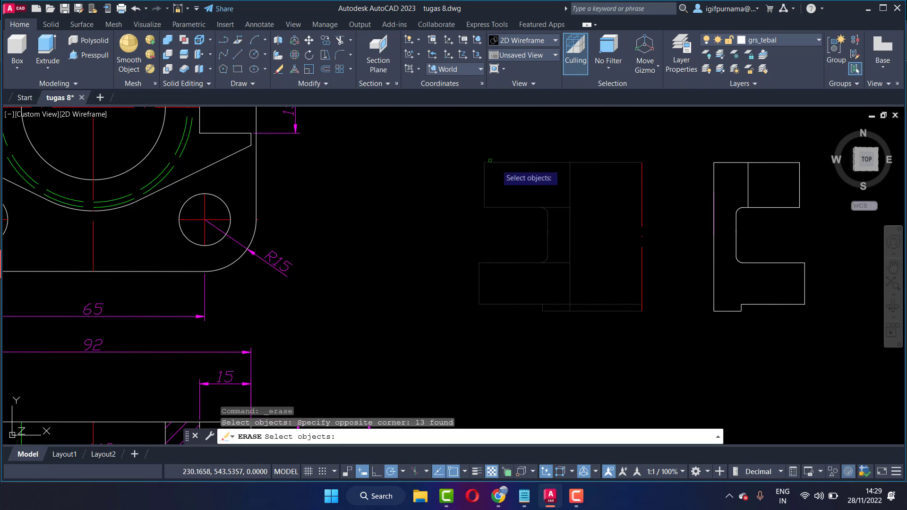
key("Return")
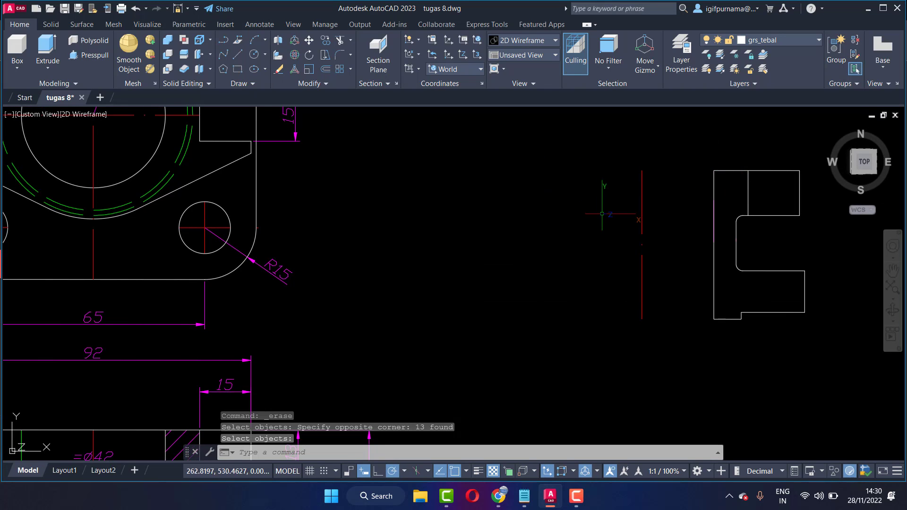
scroll(609, 216, "down", 4)
scroll(434, 334, "up", 4)
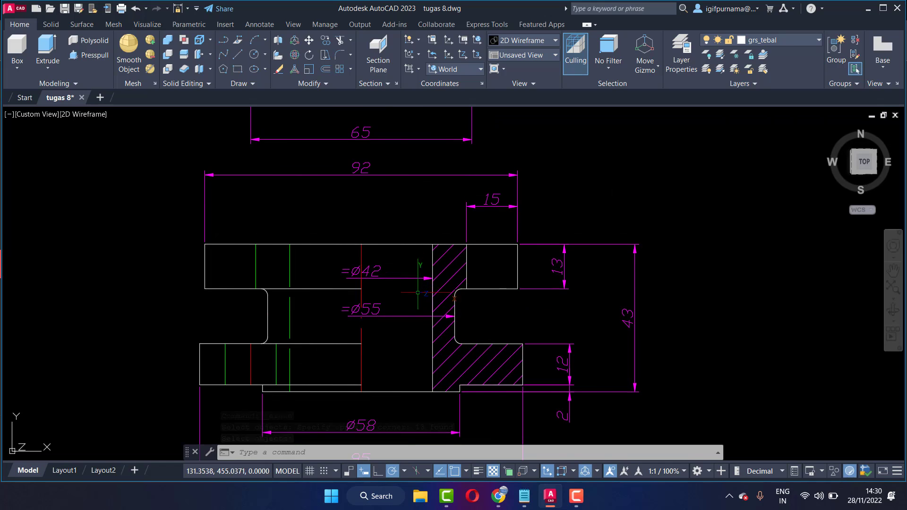
scroll(425, 288, "down", 2)
scroll(432, 293, "down", 5)
scroll(433, 294, "up", 3)
scroll(430, 292, "up", 3)
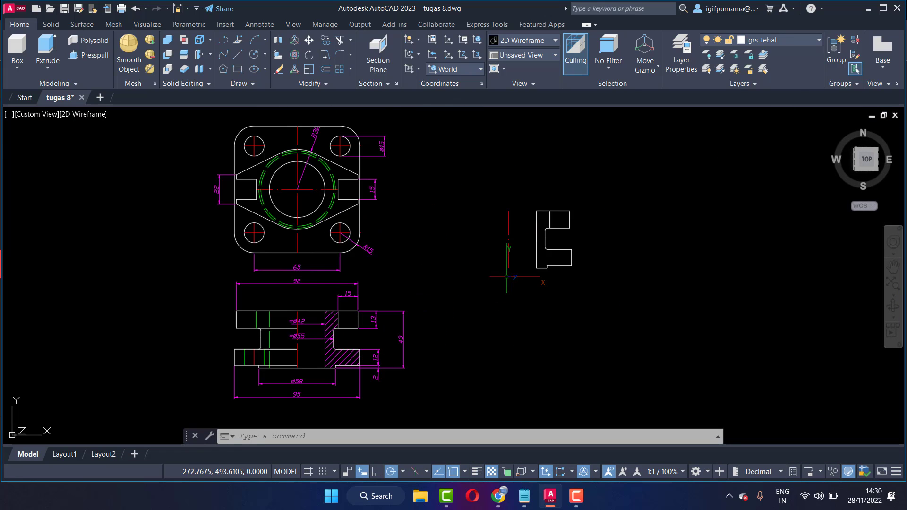
scroll(508, 270, "up", 3)
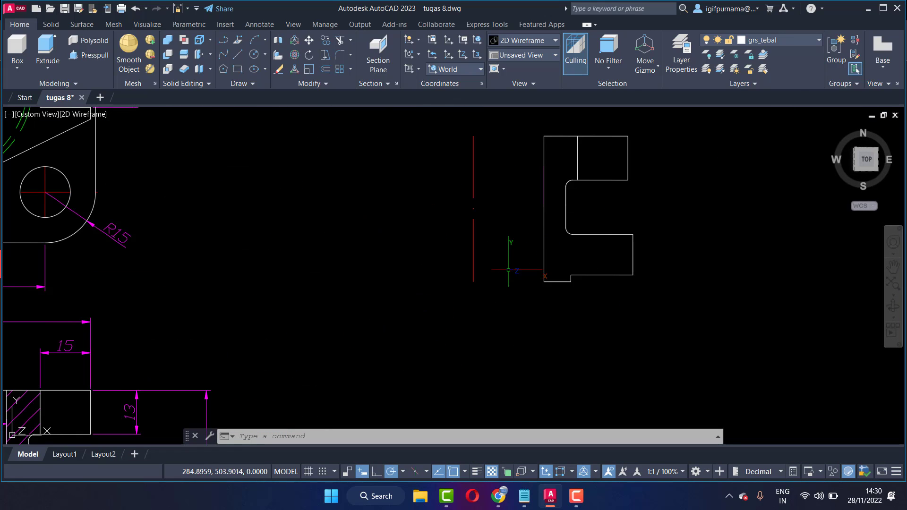
Step: Erase the remaining profile's inner dividing line
left_click(279, 69)
left_click(585, 161)
left_click(572, 156)
key("Return")
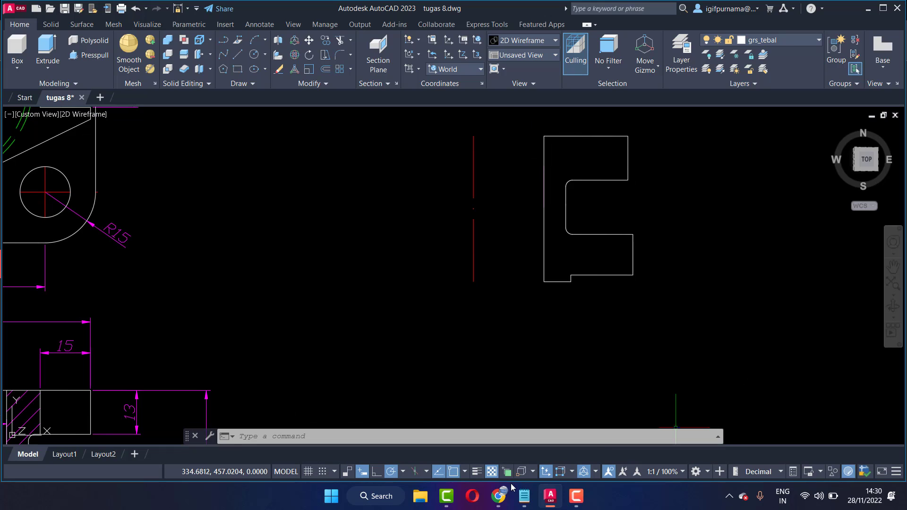
Step: Close Chrome and Notepad from the taskbar, saving the Notepad notes
left_click(549, 397)
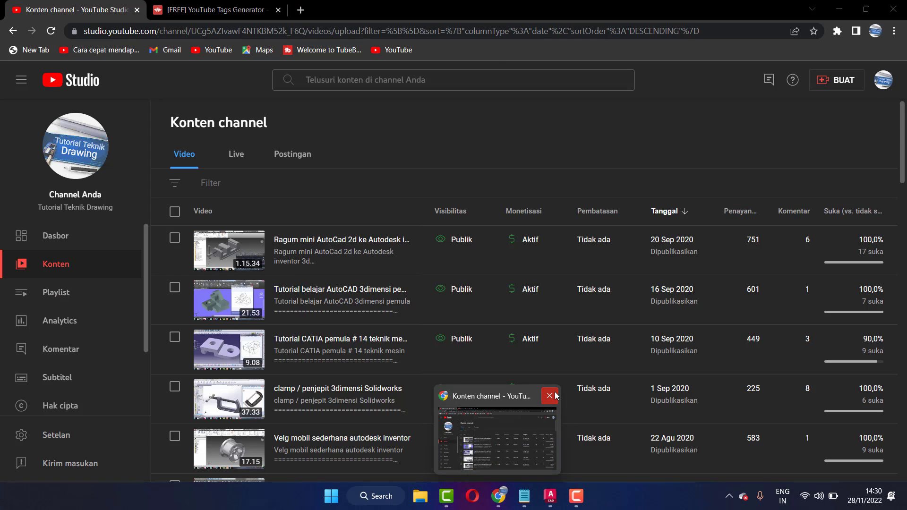
left_click(551, 397)
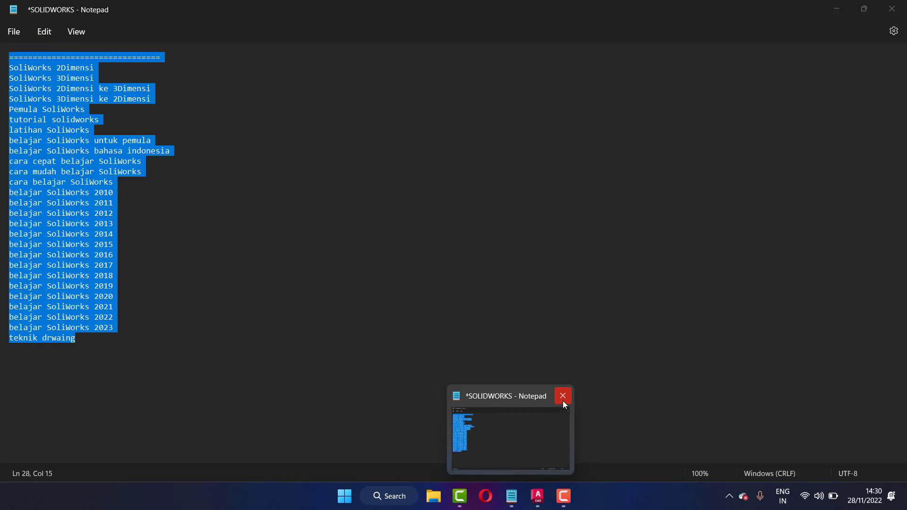
left_click(563, 400)
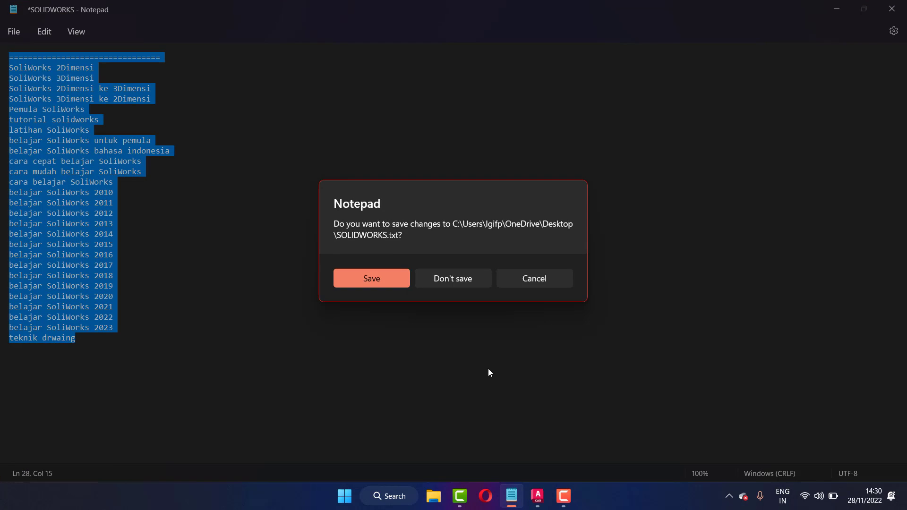
left_click(396, 278)
mouse_move(511, 497)
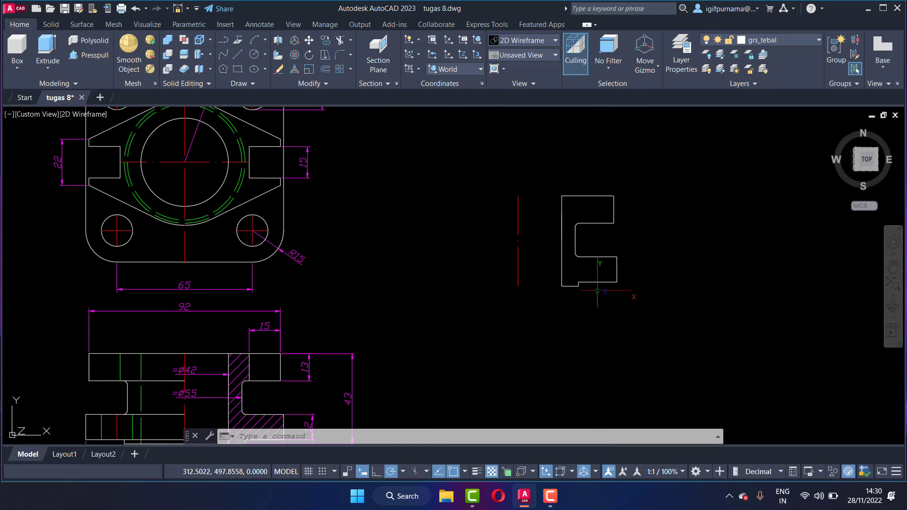
scroll(646, 181, "down", 4)
scroll(609, 217, "up", 4)
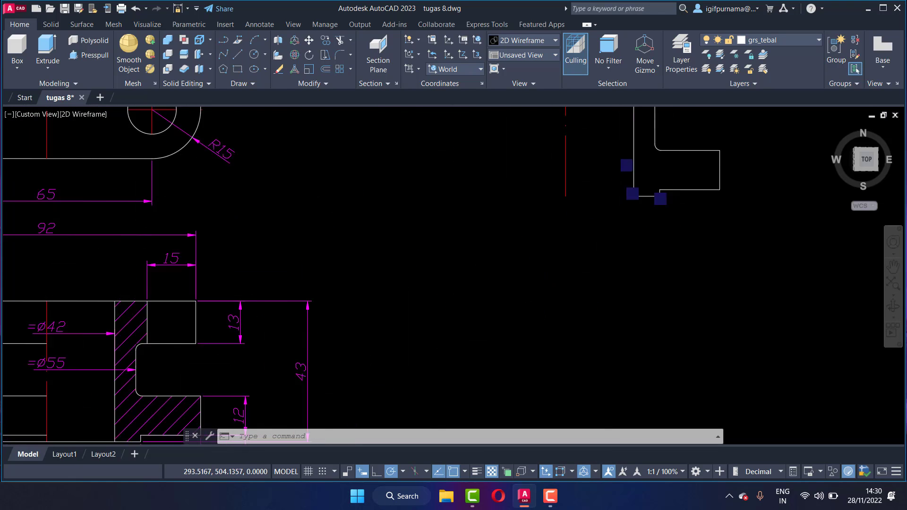
scroll(609, 213, "down", 1)
scroll(590, 215, "up", 4)
scroll(574, 220, "down", 4)
Step: Join the profile's 12 lines and arcs into one closed polyline with Join
scroll(539, 220, "down", 4)
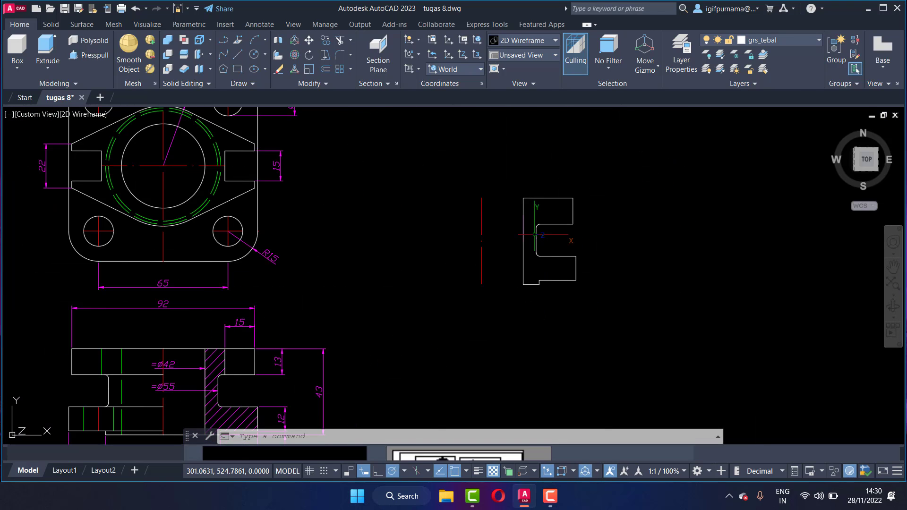
scroll(540, 219, "up", 4)
left_click(664, 264)
left_click(538, 208)
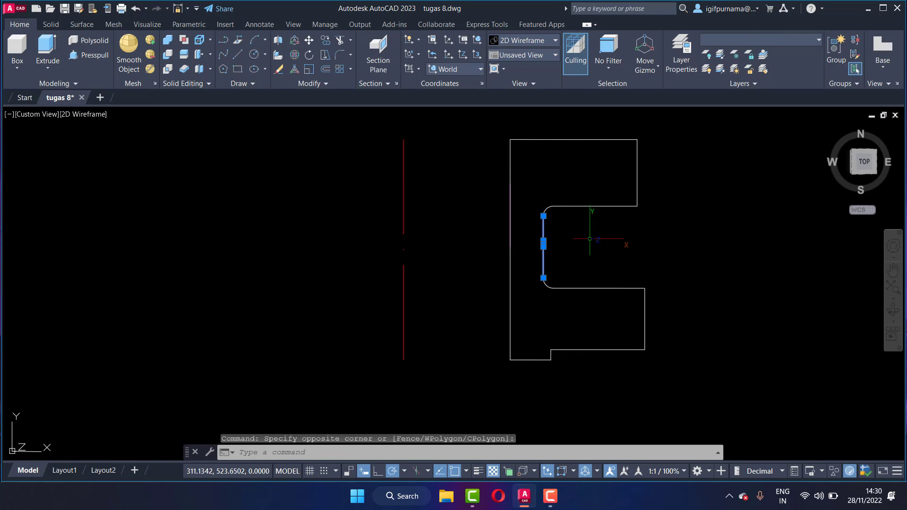
key("Escape")
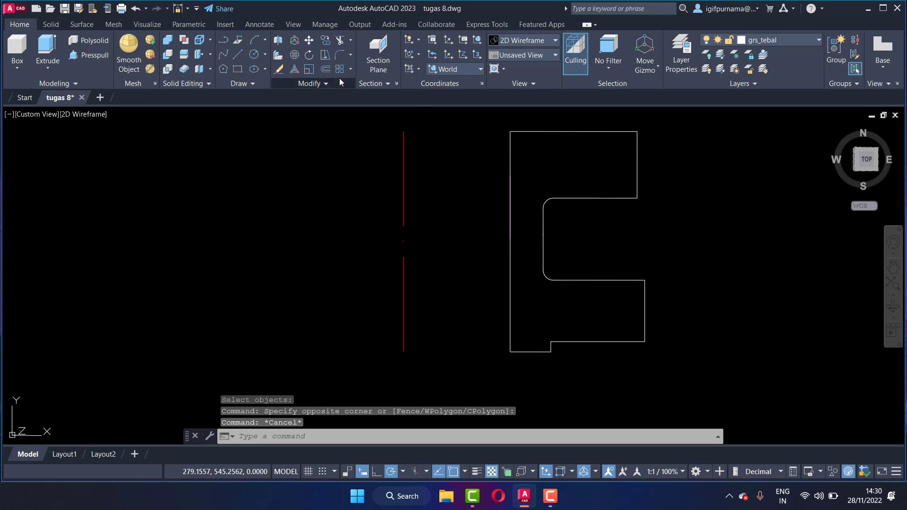
left_click(340, 83)
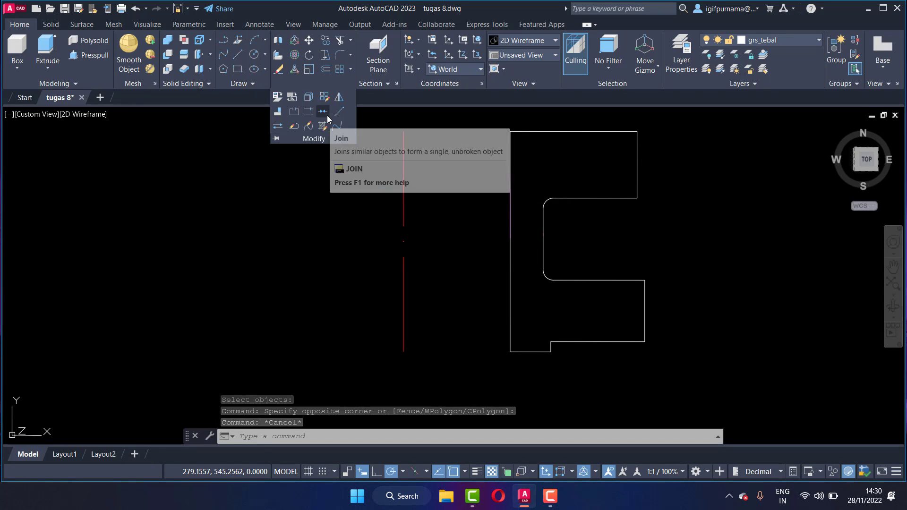
left_click(327, 117)
left_click(700, 374)
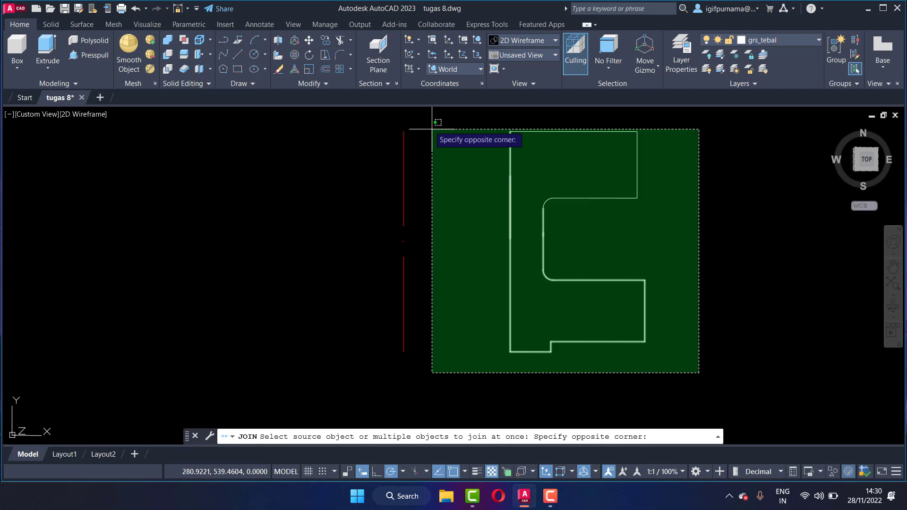
left_click(488, 117)
key("Return")
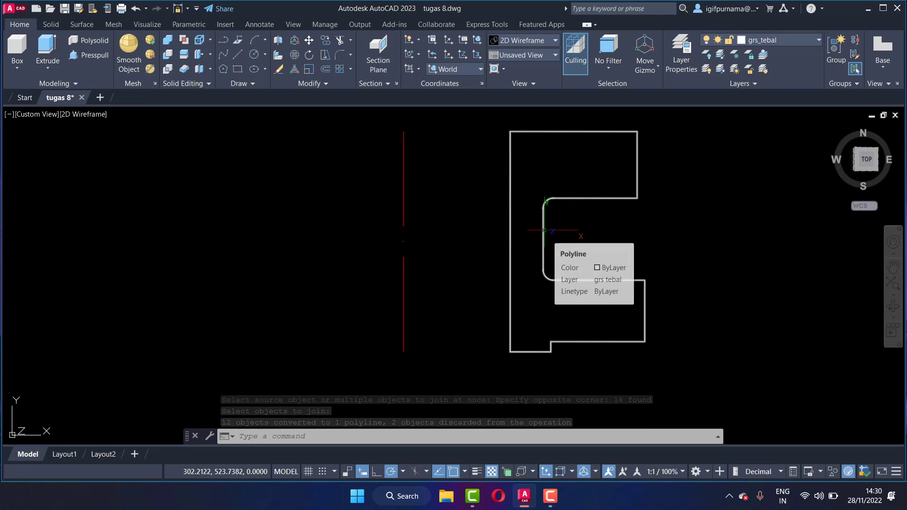
left_click(50, 69)
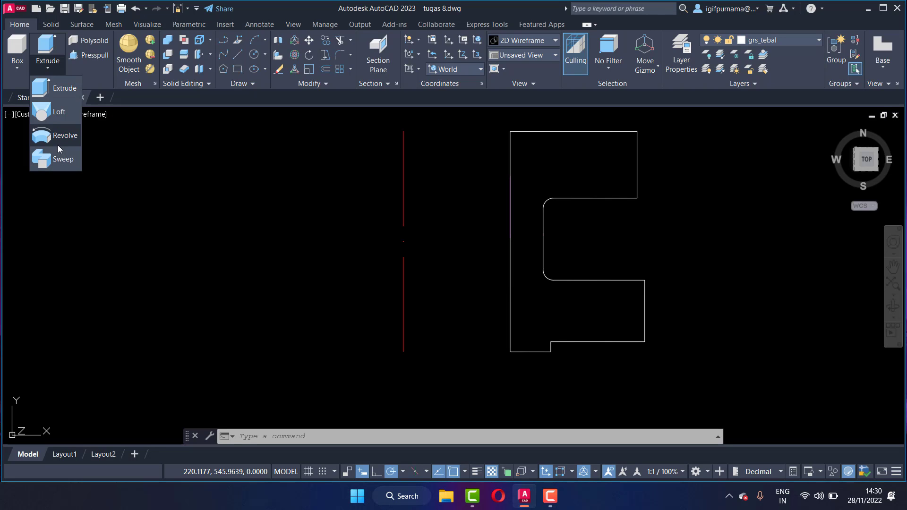
Step: Revolve the joined profile 360° about the red centreline's two endpoints into a solid
key("Escape")
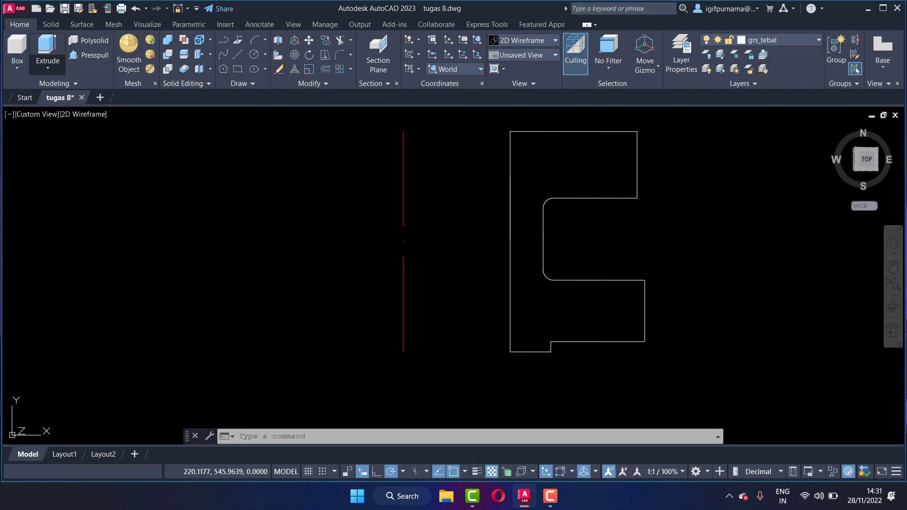
left_click(510, 156)
right_click(465, 151)
left_click(491, 162)
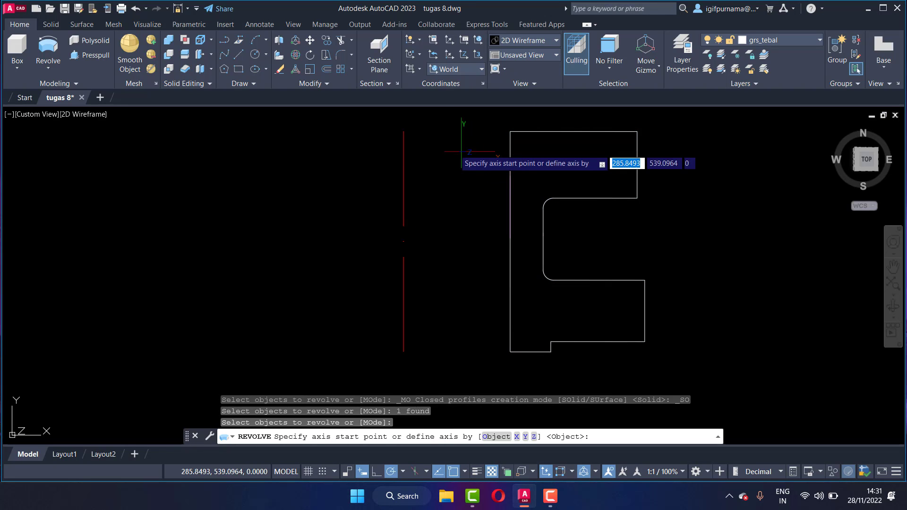
left_click(404, 132)
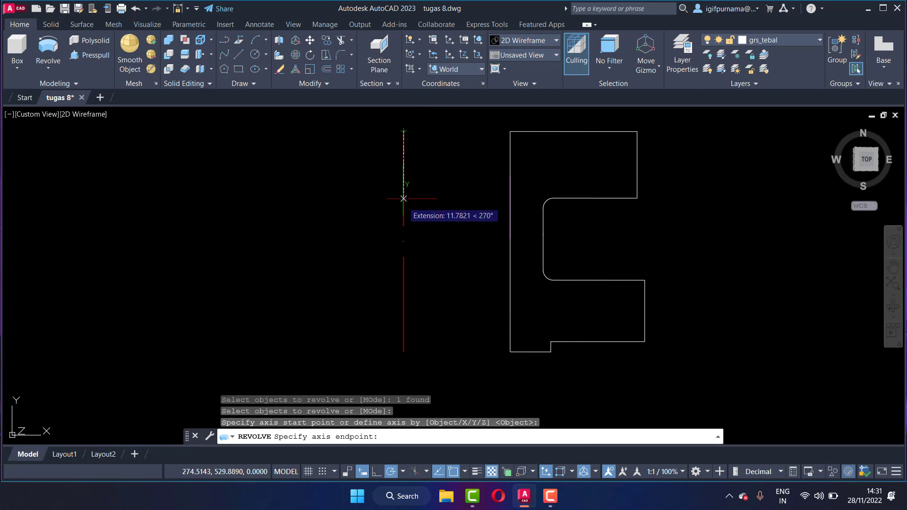
scroll(402, 291, "down", 4)
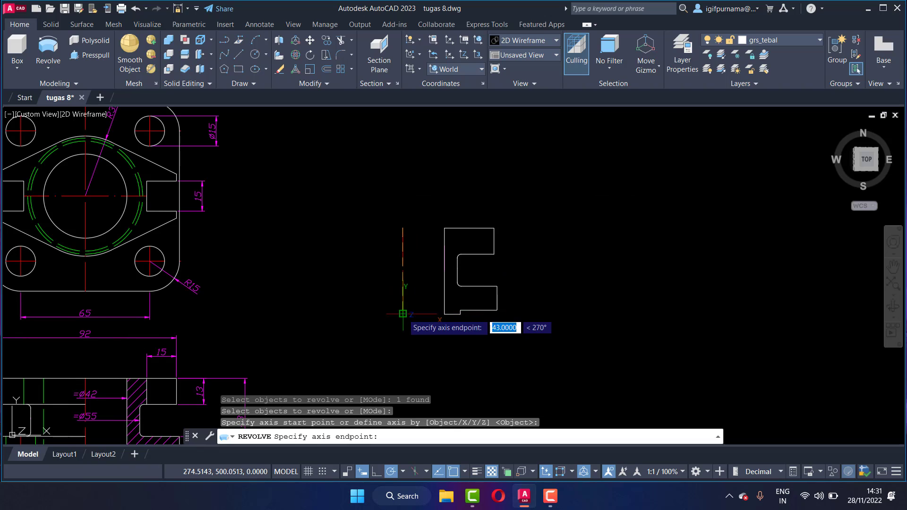
left_click(403, 314)
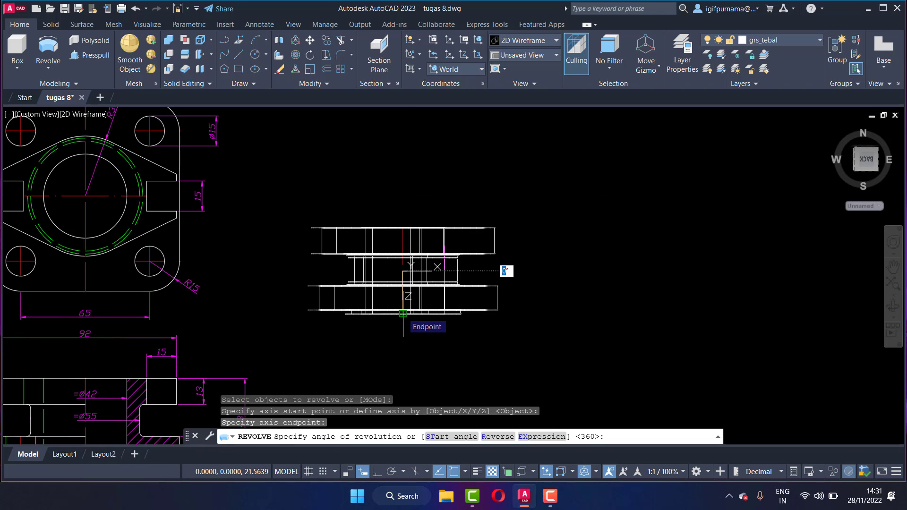
key("Return")
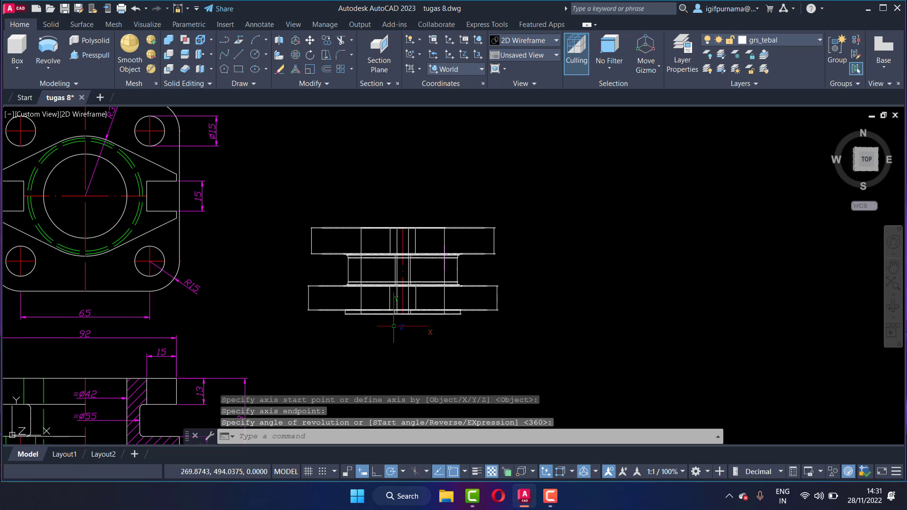
scroll(394, 326, "up", 2)
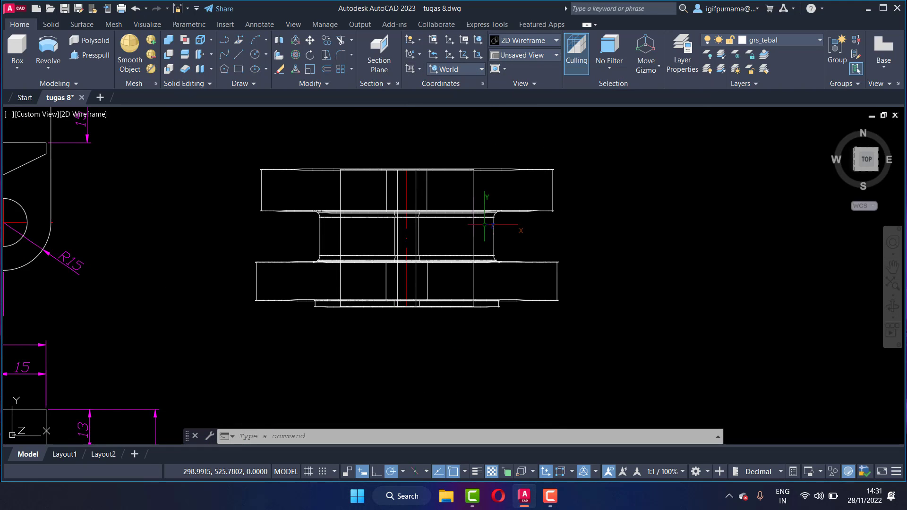
left_click(536, 56)
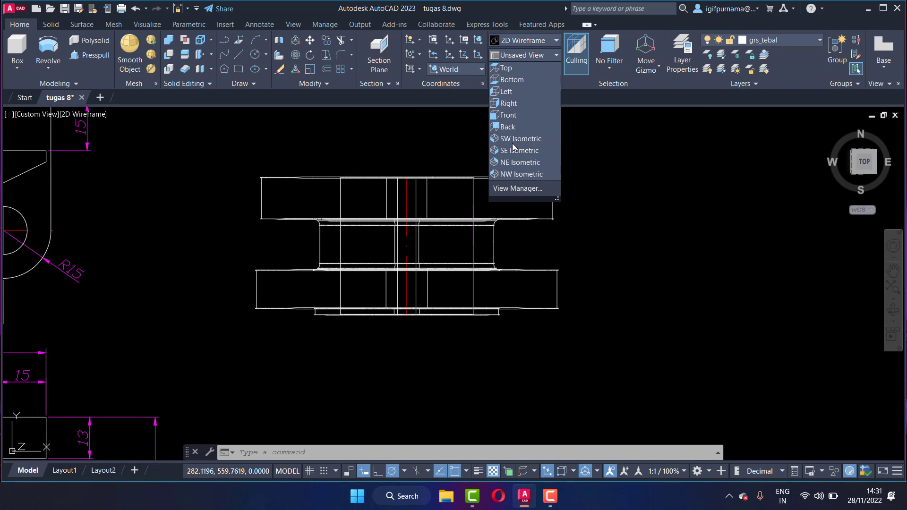
Step: In south-west isometric view, move the solid to the right of the drawings
left_click(513, 140)
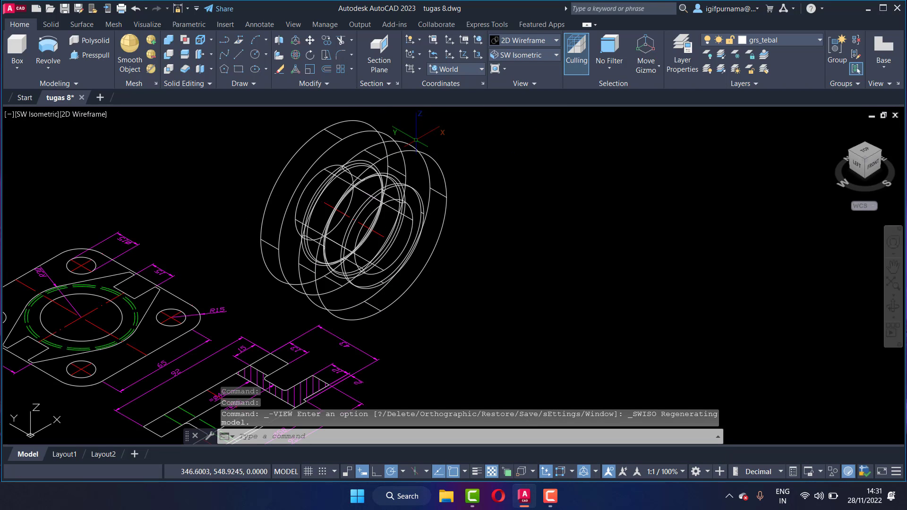
left_click(310, 41)
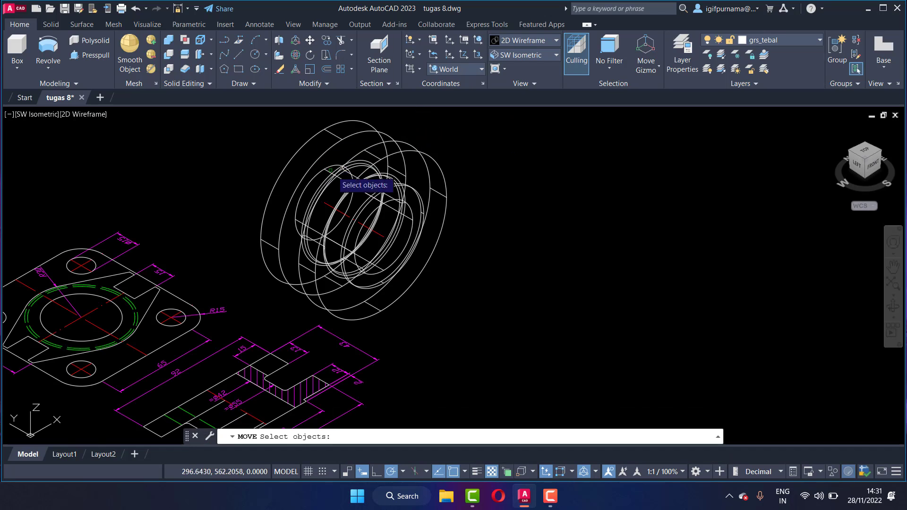
left_click(365, 185)
key("Return")
left_click(339, 175)
left_click(551, 197)
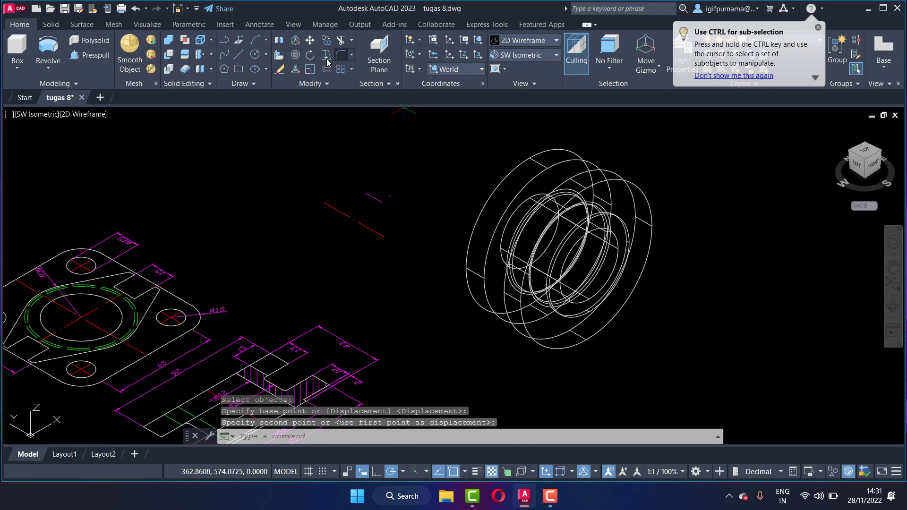
Step: Set the Shaded visual style and 3D-rotate the wheel 90° so it lies flat
type("3r")
key("Return")
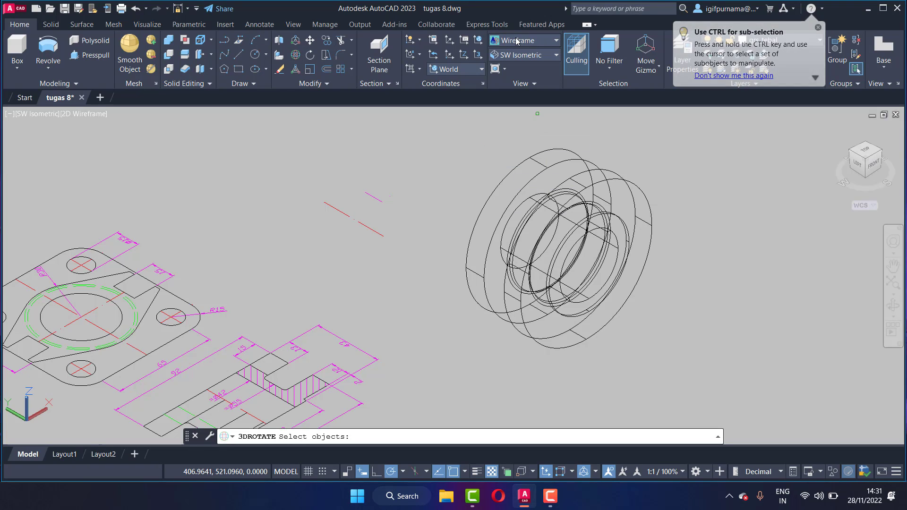
left_click(519, 40)
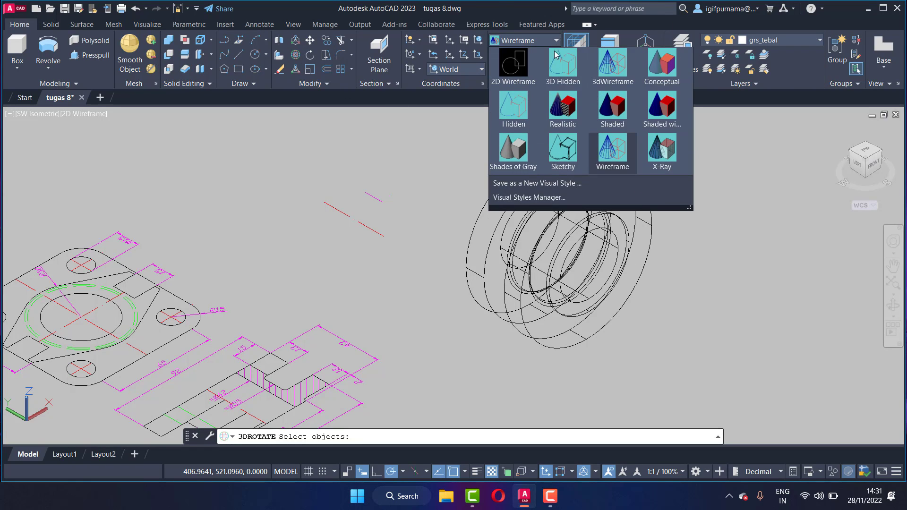
left_click(612, 108)
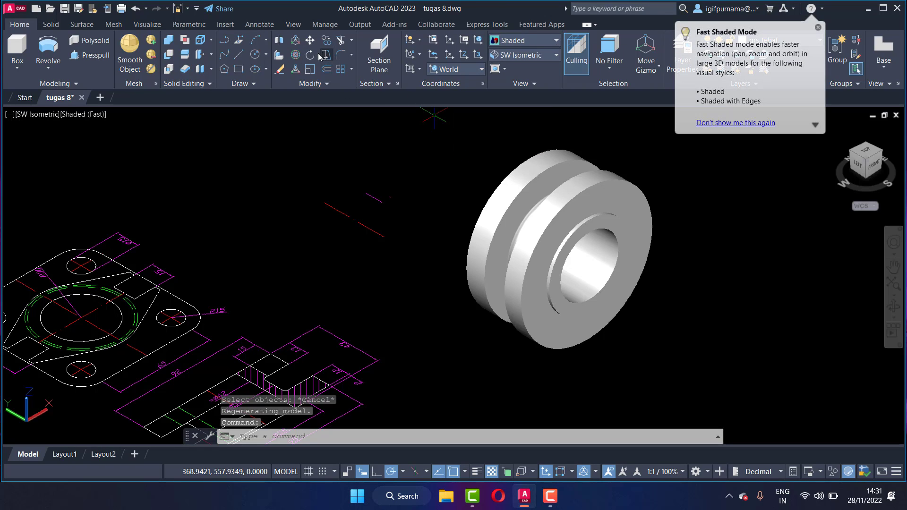
left_click(296, 57)
left_click(529, 193)
key("Return")
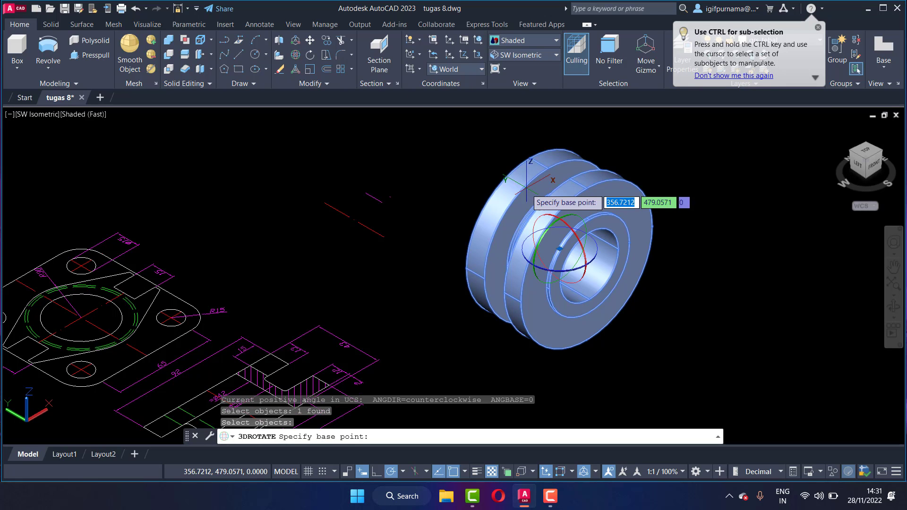
left_click(551, 241)
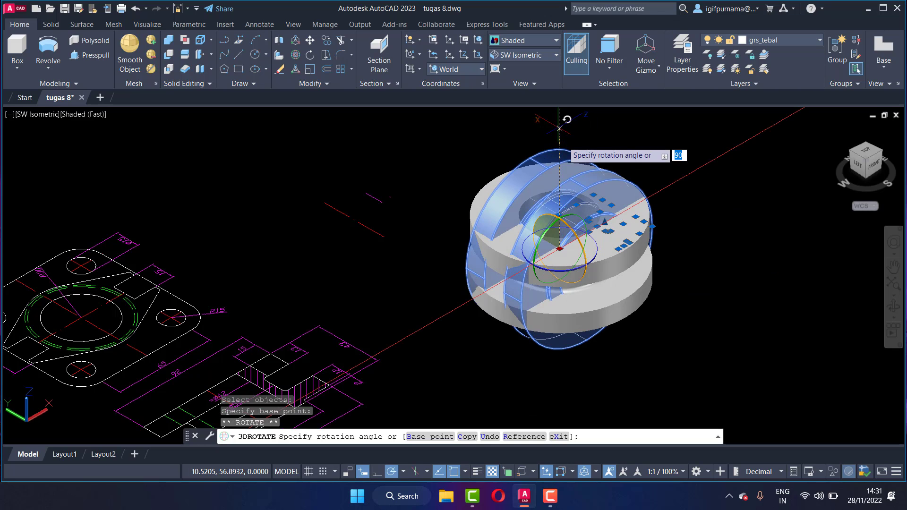
left_click(648, 286)
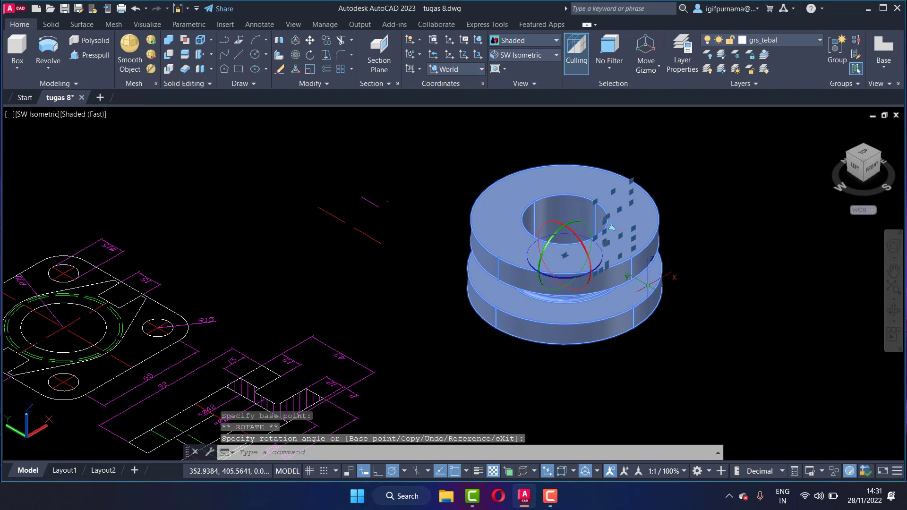
key("Escape")
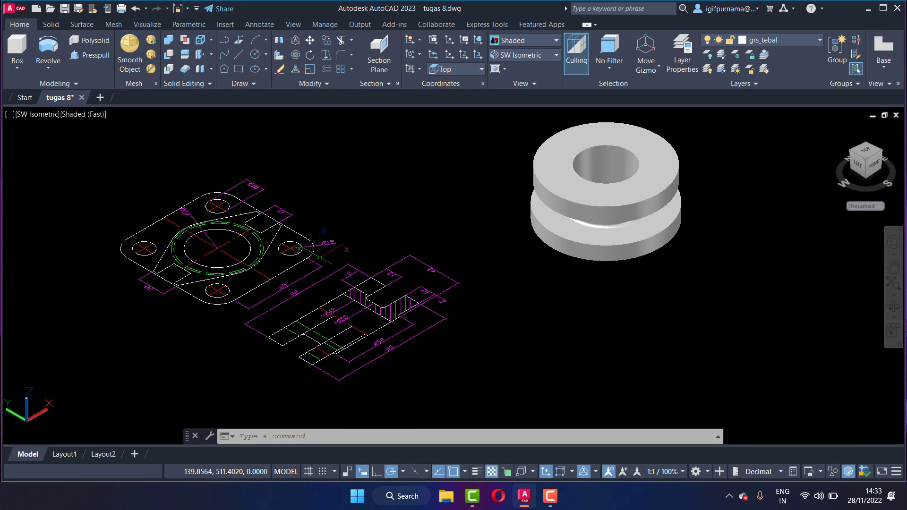
Step: Switch to the Top view and zoom in on the flange plan view
left_click(601, 242)
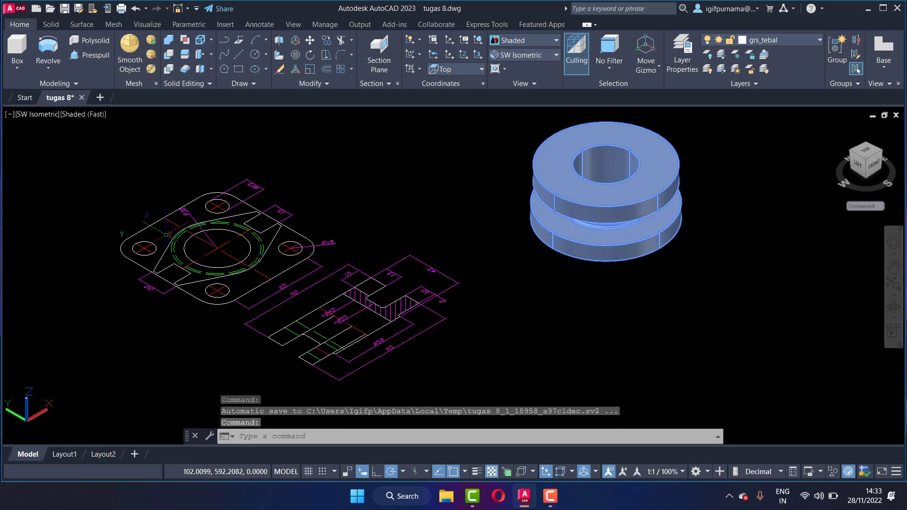
key("Escape")
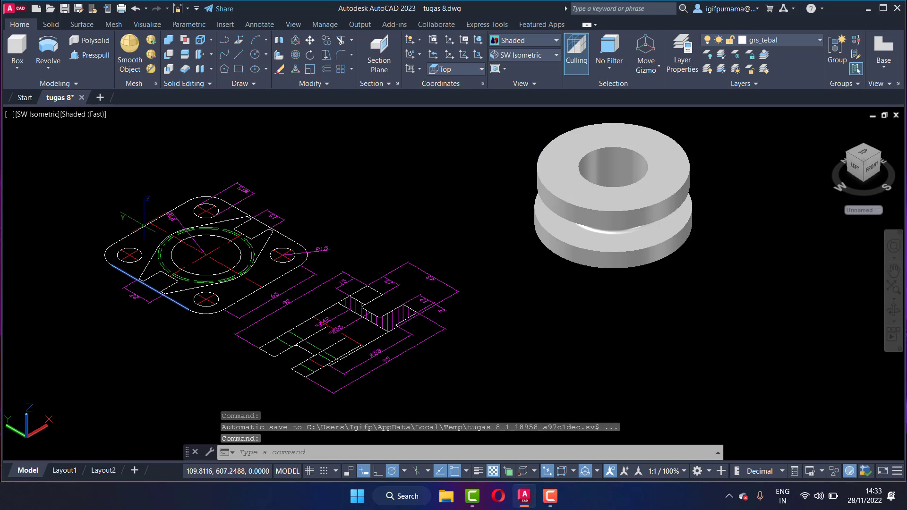
left_click(528, 55)
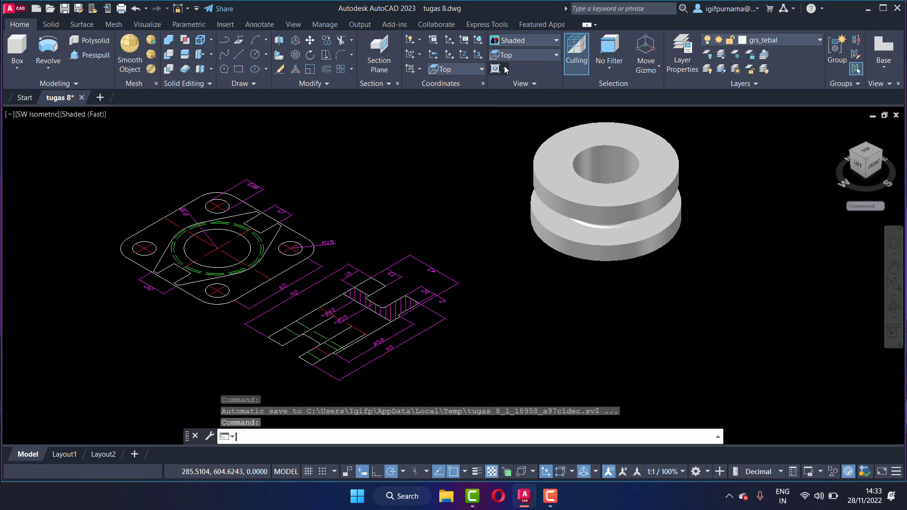
scroll(433, 171, "down", 3)
scroll(428, 158, "up", 2)
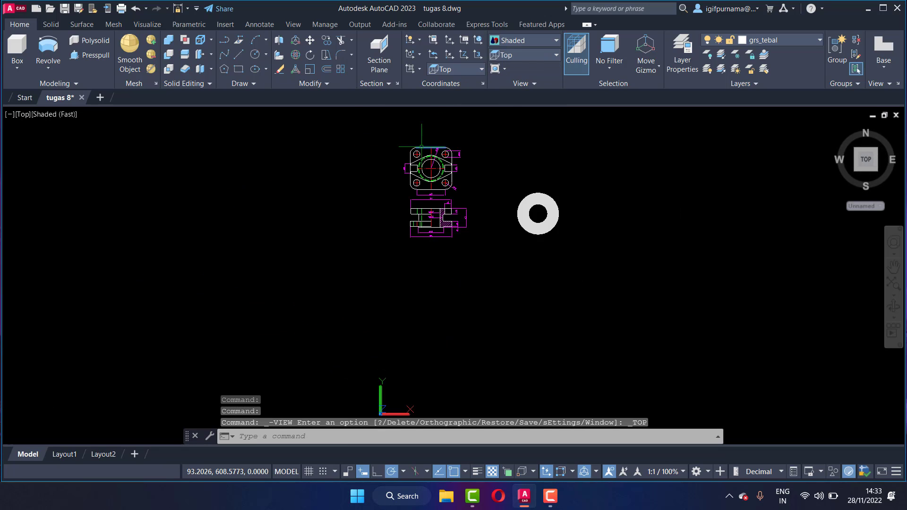
scroll(438, 165, "up", 1)
scroll(437, 165, "up", 2)
scroll(437, 166, "up", 2)
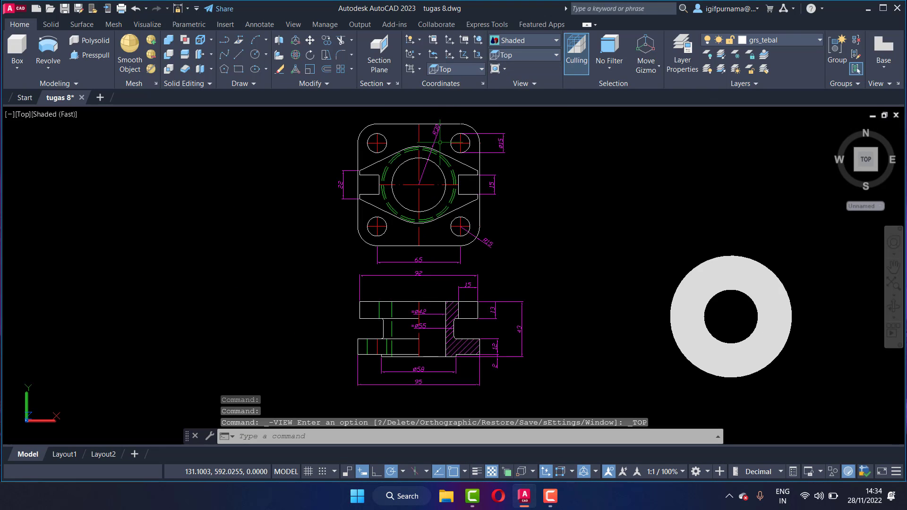
Step: Copy the whole flange plan view and place the duplicate to its right
left_click(326, 40)
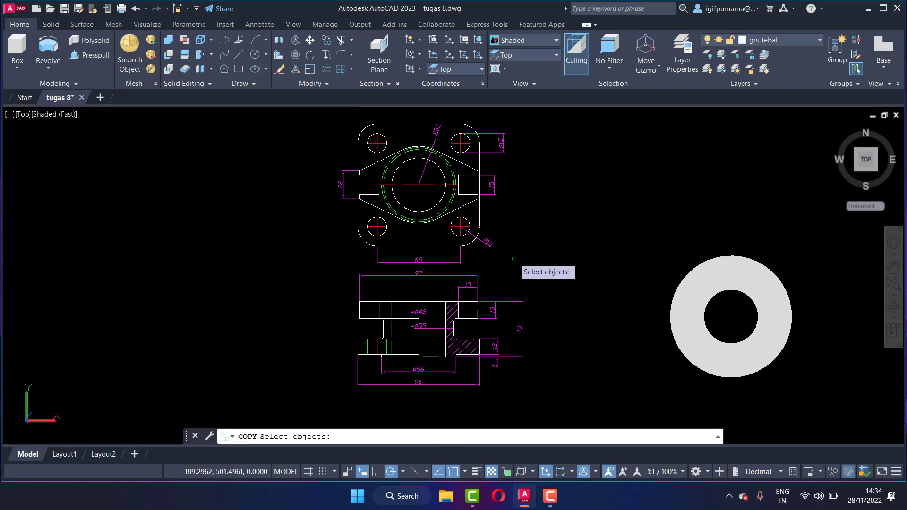
left_click(514, 259)
left_click(360, 136)
key("Return")
left_click(378, 162)
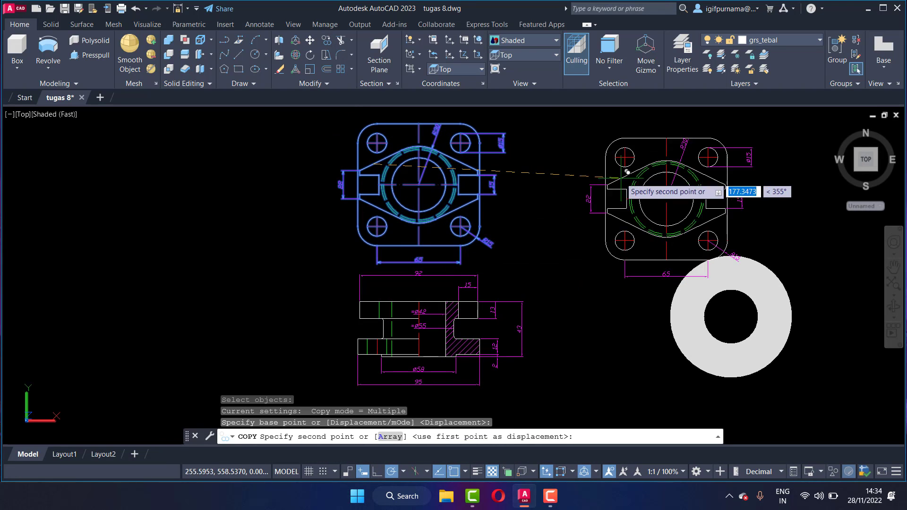
left_click(584, 136)
right_click(613, 163)
left_click(643, 171)
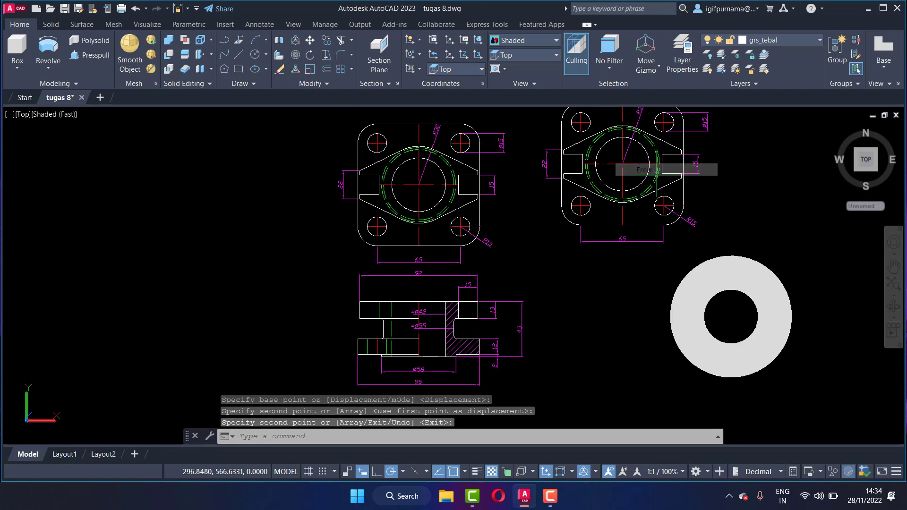
scroll(667, 172, "up", 3)
Step: Start ERASE and select the copy's 65 and R15 dimensions and right-hole centre lines
left_click(280, 69)
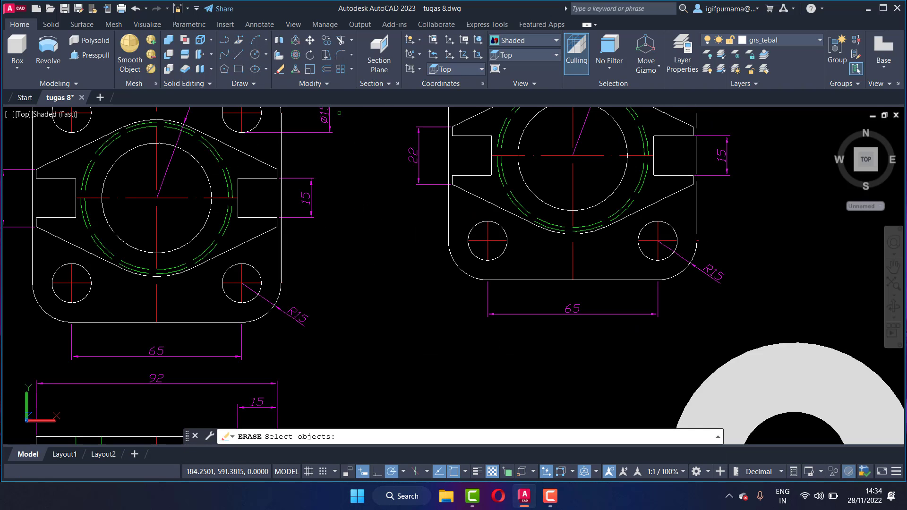
left_click(632, 303)
left_click(752, 289)
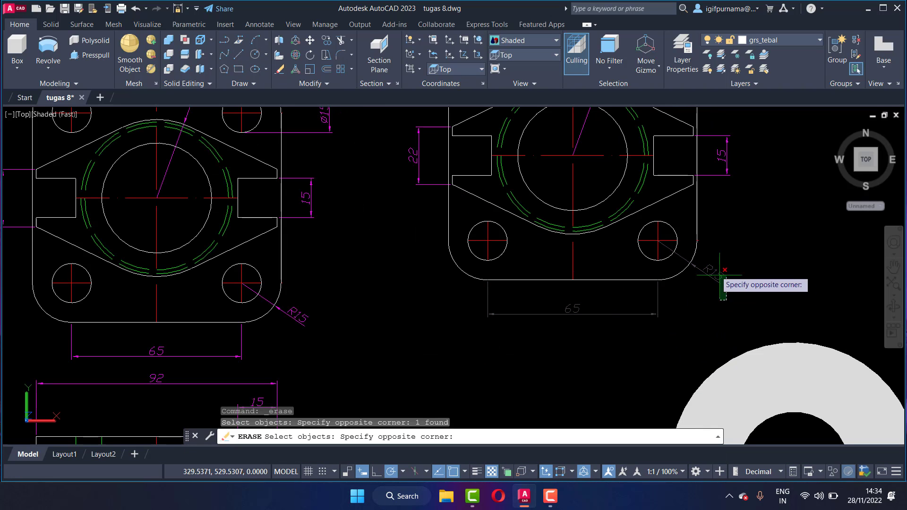
left_click(713, 272)
scroll(683, 255, "up", 5)
left_click(602, 202)
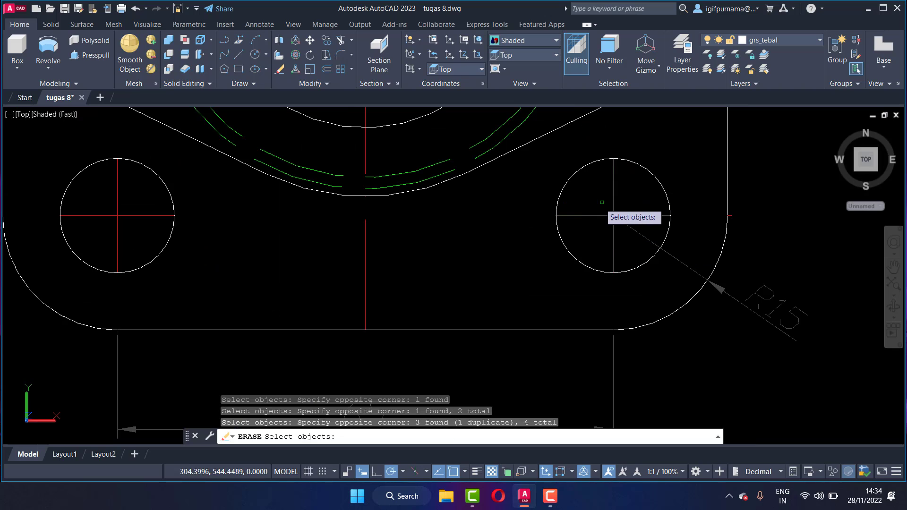
left_click(136, 229)
left_click(92, 191)
scroll(378, 260, "down", 5)
scroll(643, 300, "up", 5)
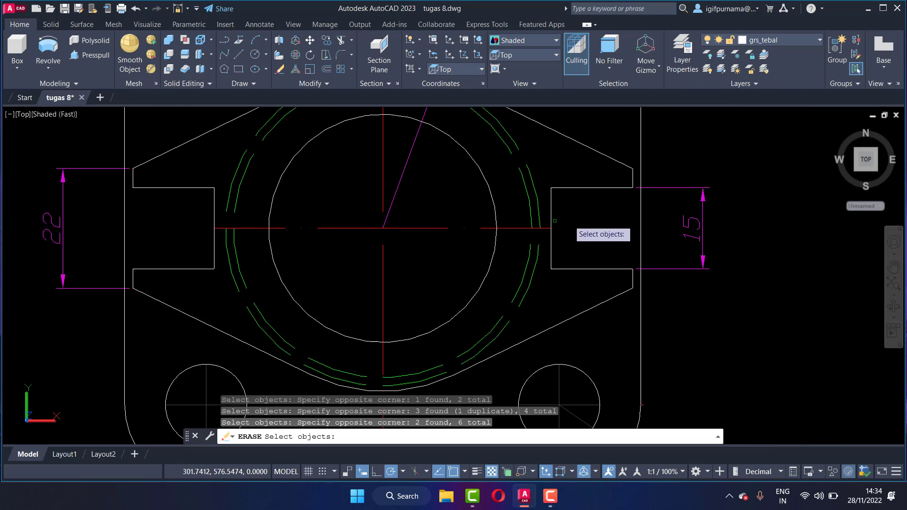
Step: Add the copy's remaining centre lines and dashed green arcs to the erase selection
left_click(715, 244)
left_click(704, 230)
scroll(635, 230, "down", 5)
scroll(617, 161, "up", 3)
scroll(803, 359, "up", 2)
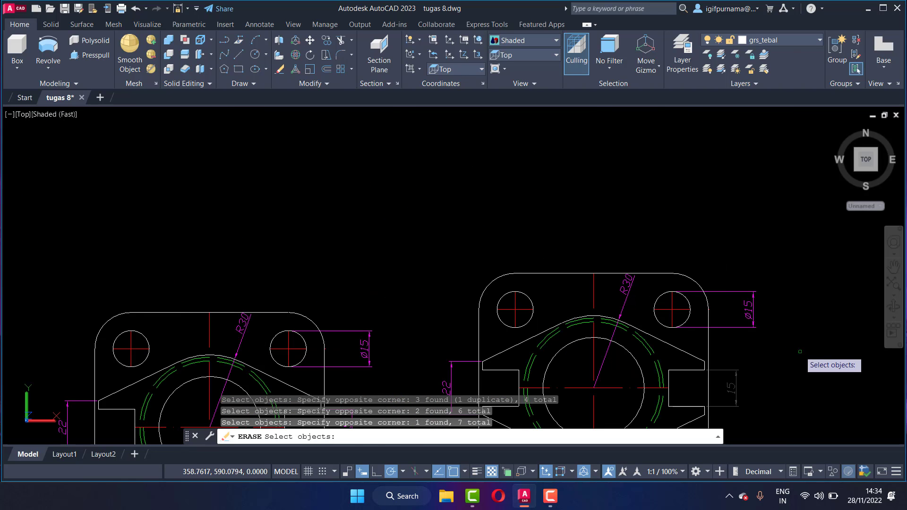
left_click(800, 352)
left_click(736, 287)
scroll(675, 319, "up", 2)
left_click(676, 319)
left_click(650, 282)
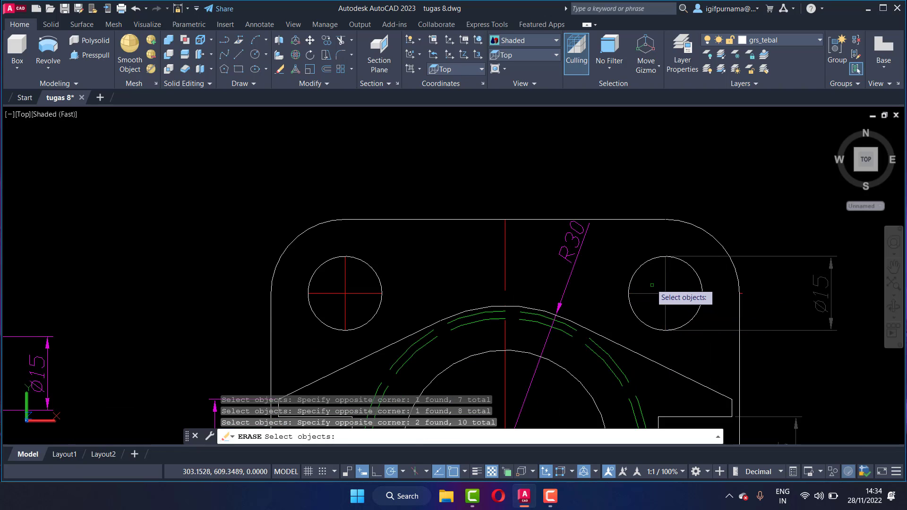
scroll(614, 315, "down", 2)
scroll(618, 329, "up", 2)
left_click(644, 370)
left_click(599, 330)
Step: Add the 22 dimension and delete all selected annotation from the copy
scroll(629, 279, "up", 2)
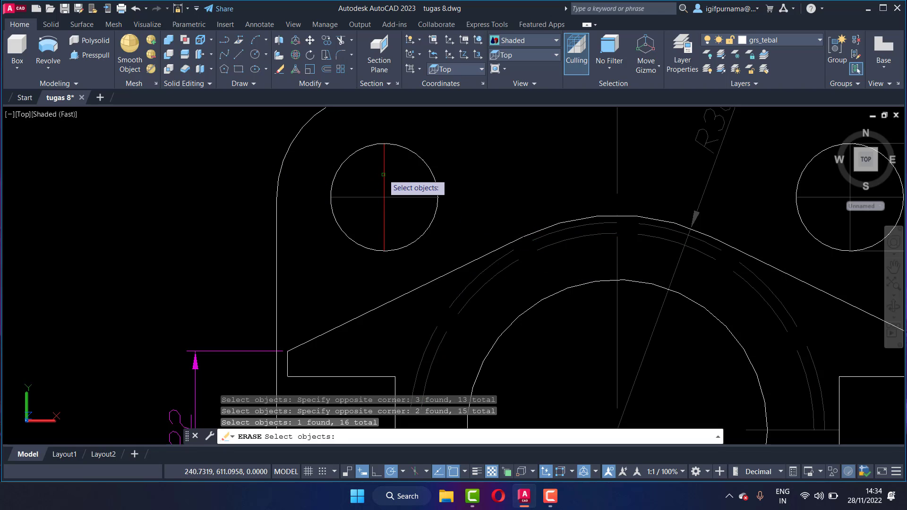
scroll(354, 187, "down", 4)
scroll(322, 260, "up", 3)
left_click(330, 239)
left_click(288, 184)
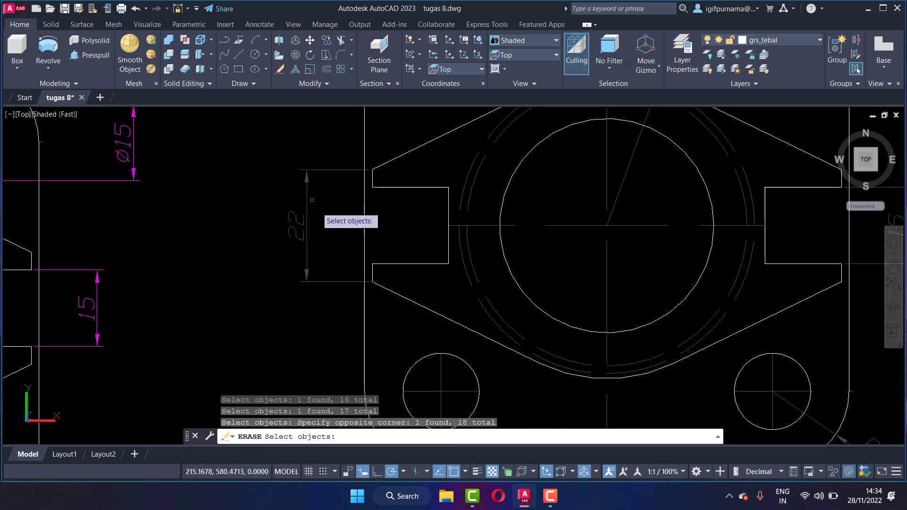
scroll(382, 194, "down", 4)
key("Return")
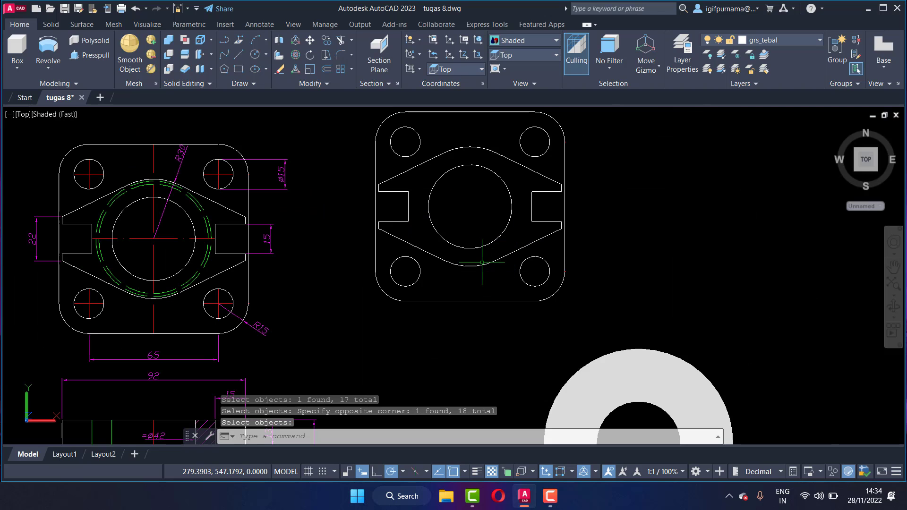
Step: Join the copied plan view's lines into polylines for the outer outline and inner profile
left_click(336, 84)
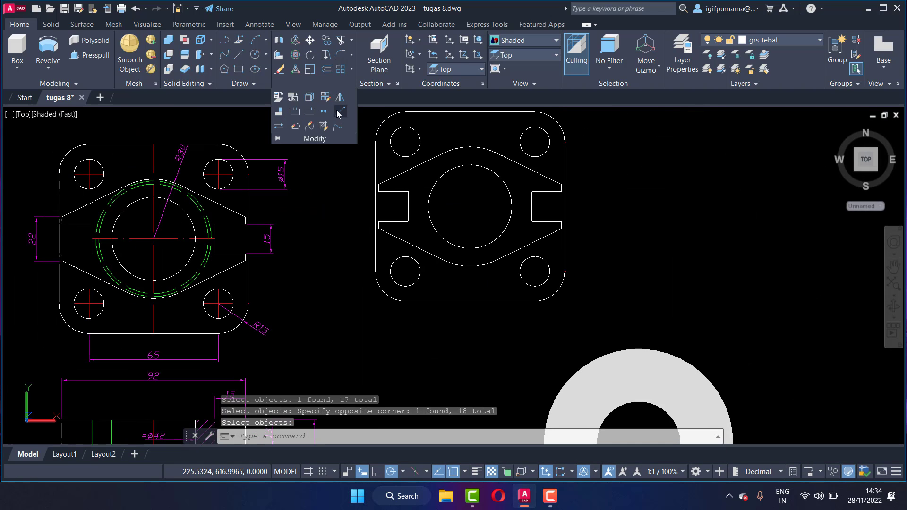
left_click(324, 112)
left_click(611, 323)
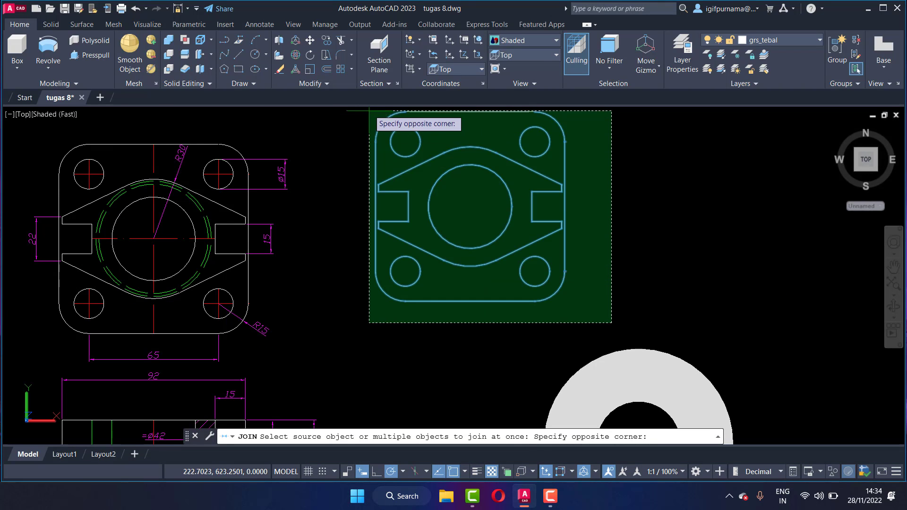
left_click(365, 109)
key("Return")
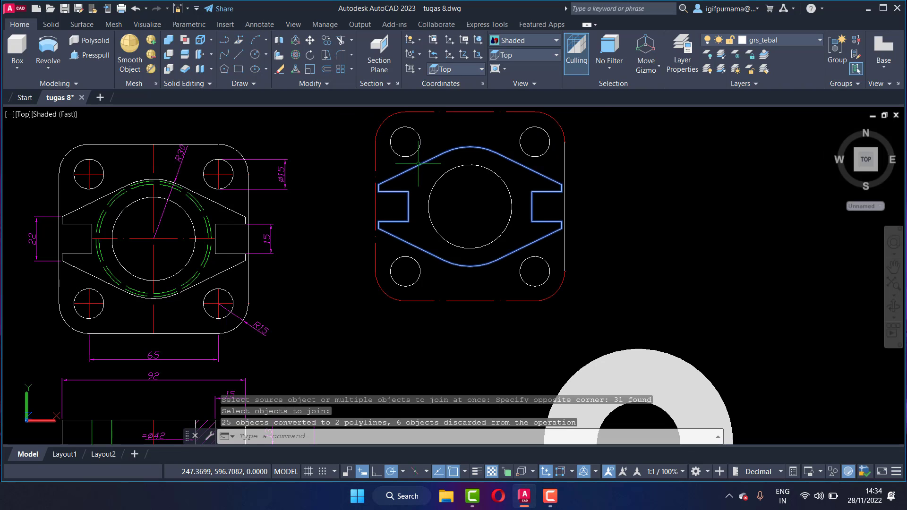
Step: Move the outer rounded-square boundary from grs sumbu onto layer 0
left_click(377, 135)
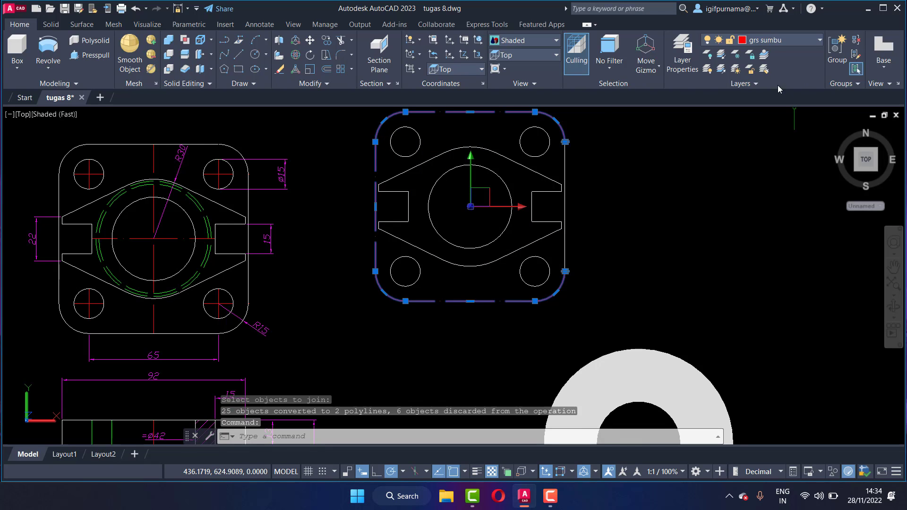
left_click(773, 44)
left_click(762, 53)
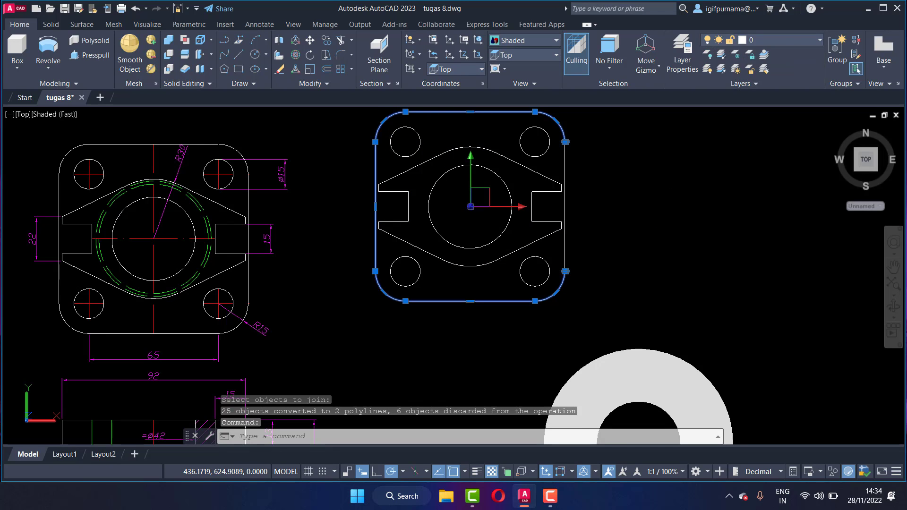
key("Escape")
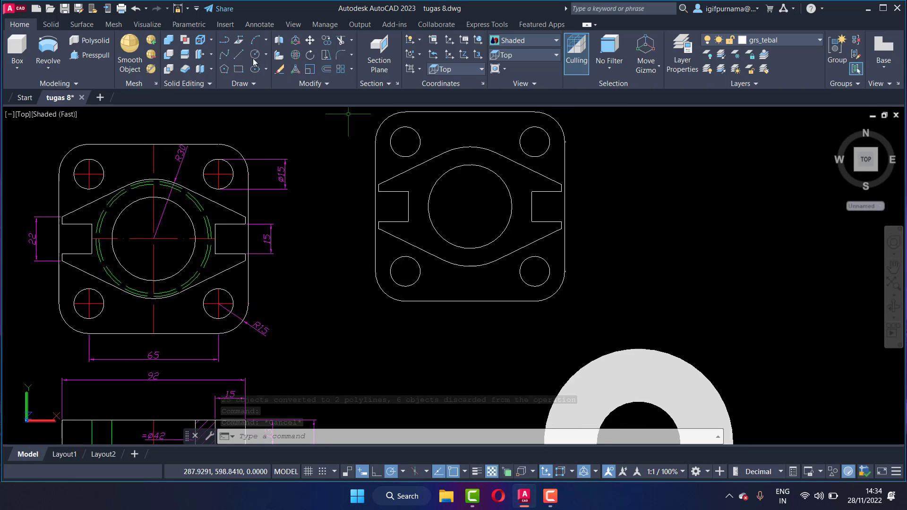
left_click(279, 69)
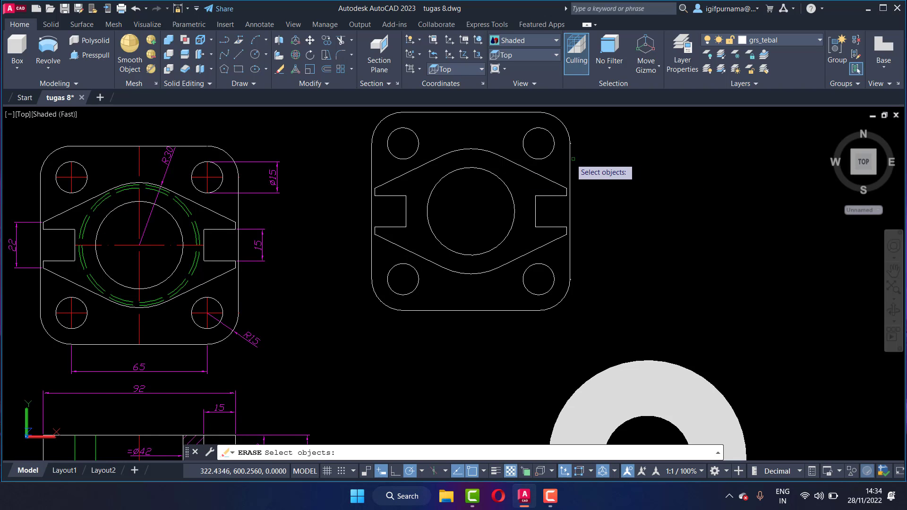
key("Return")
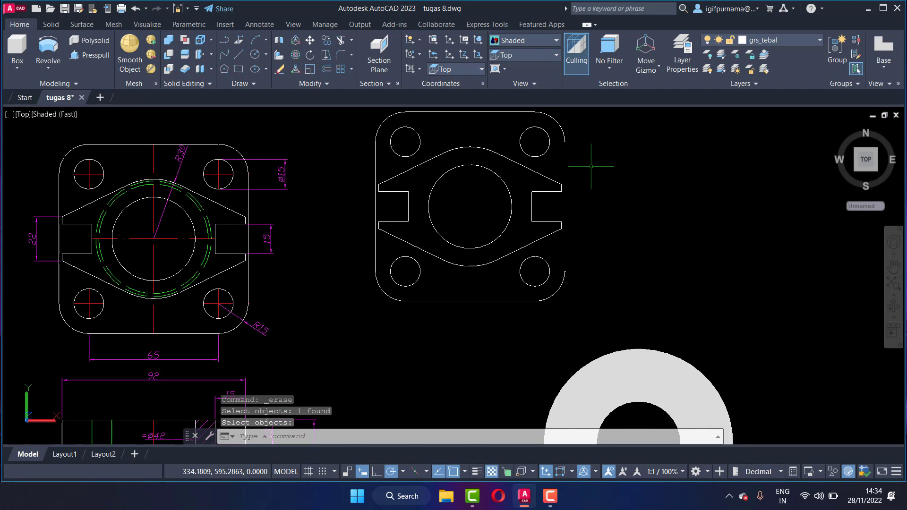
scroll(580, 269, "up", 3)
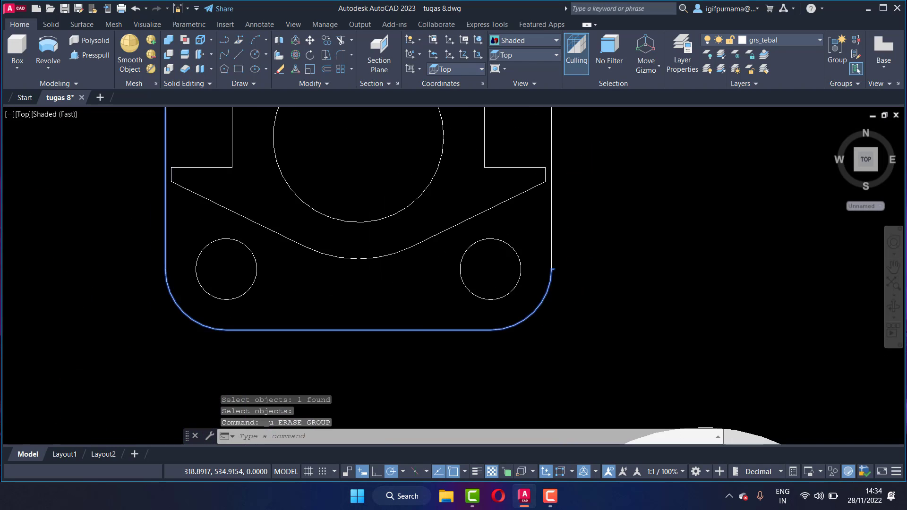
scroll(551, 239, "up", 3)
scroll(512, 185, "up", 3)
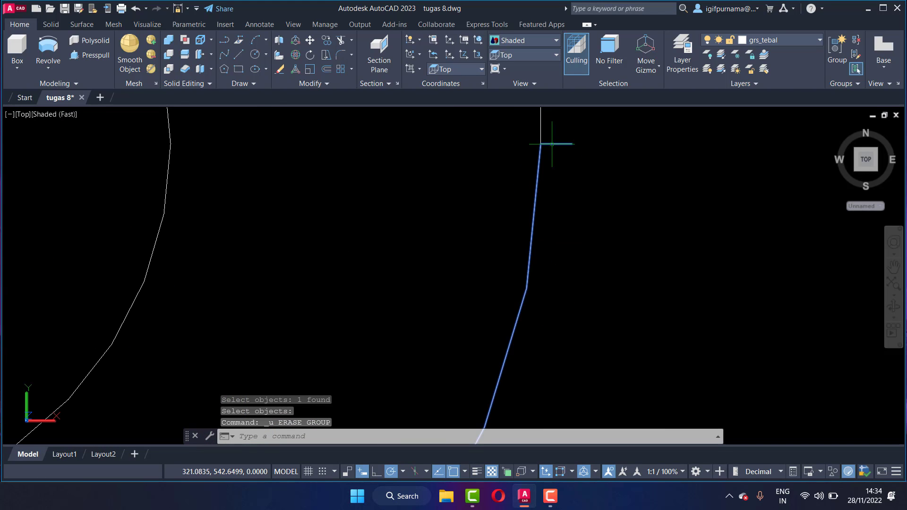
left_click(343, 45)
left_click_drag(582, 189, 553, 139)
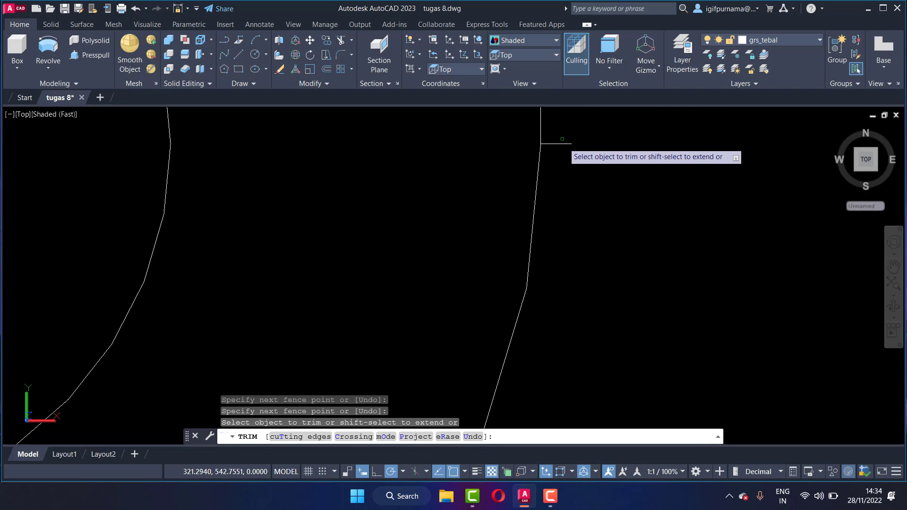
scroll(560, 145, "down", 2)
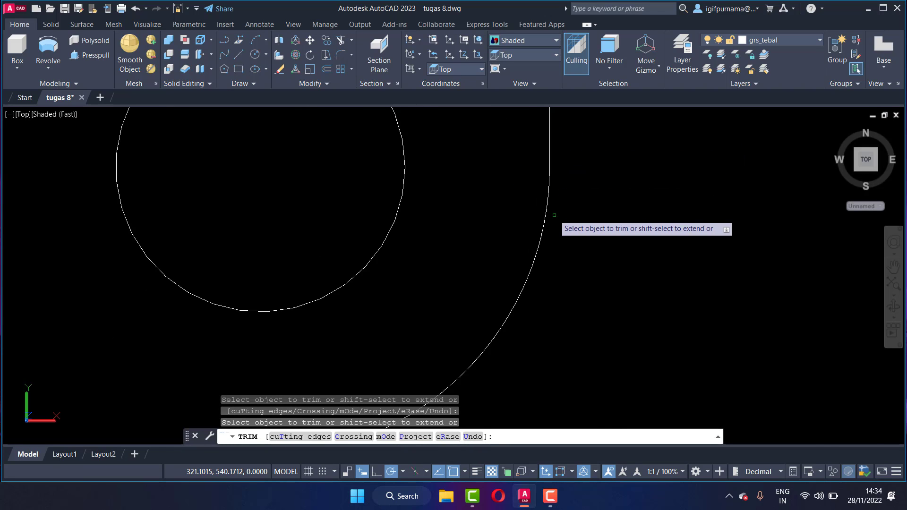
scroll(554, 218, "down", 3)
scroll(564, 241, "up", 1)
scroll(529, 163, "up", 3)
scroll(497, 180, "up", 2)
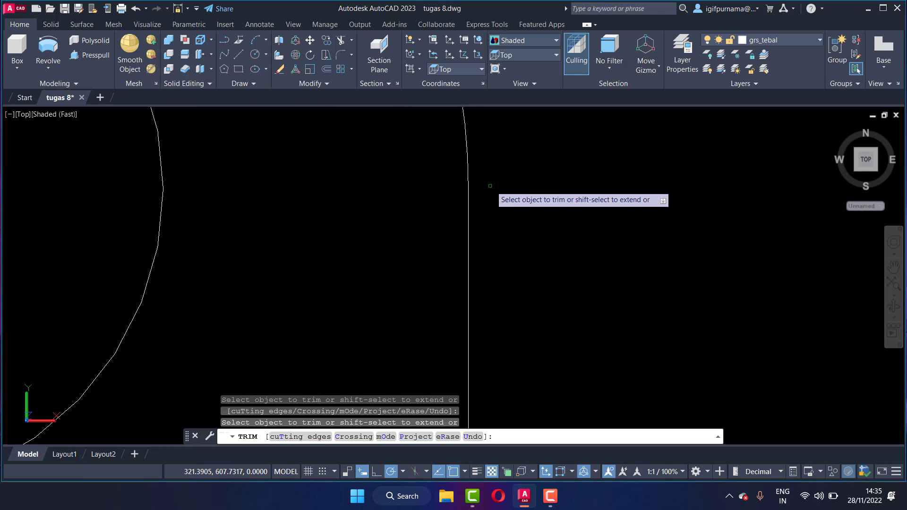
right_click(489, 185)
left_click(516, 197)
scroll(601, 201, "down", 5)
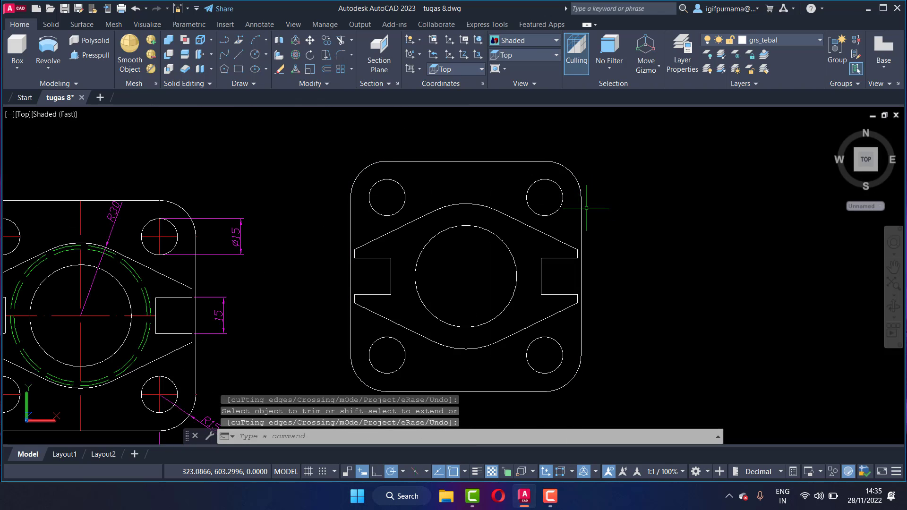
Step: Join the right outline's segments into one closed polyline
scroll(587, 194, "down", 5)
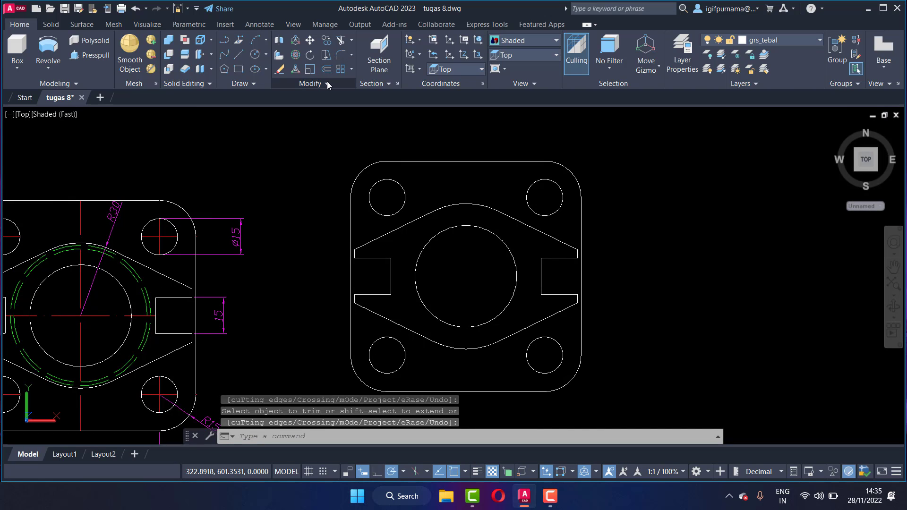
left_click(331, 84)
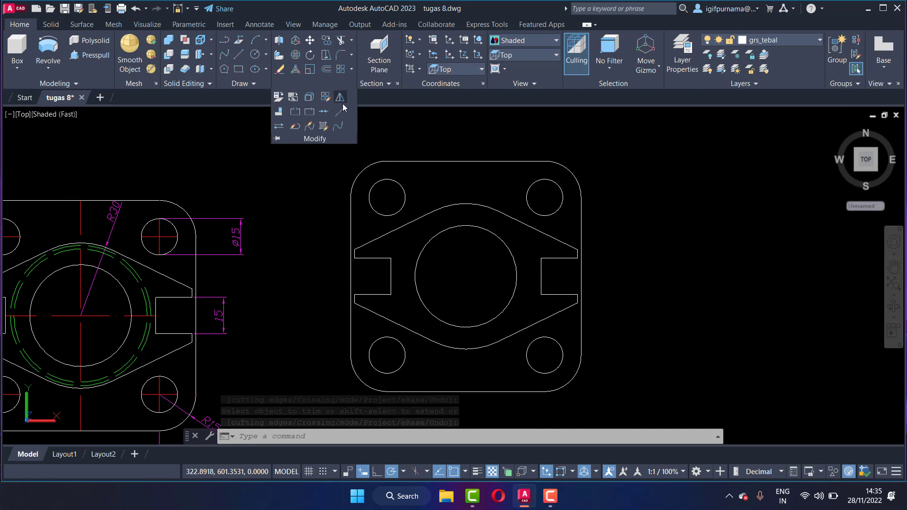
left_click(322, 113)
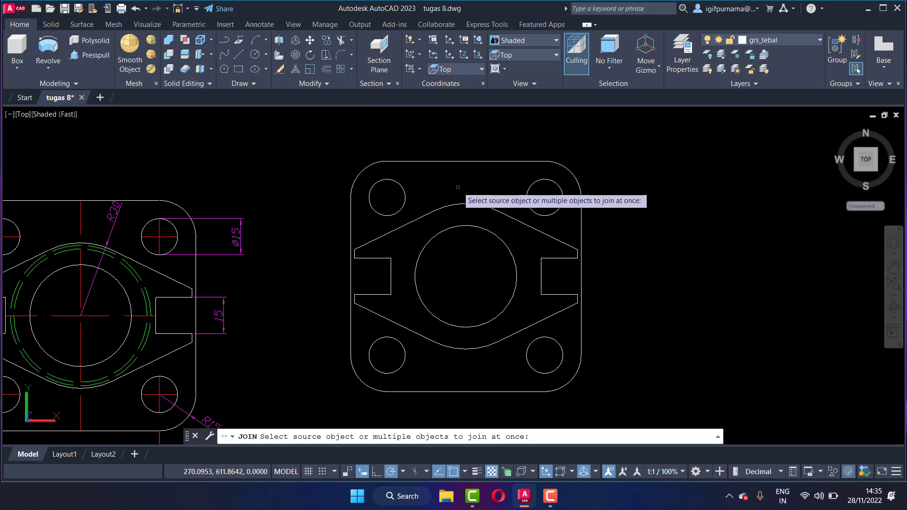
scroll(456, 187, "down", 1)
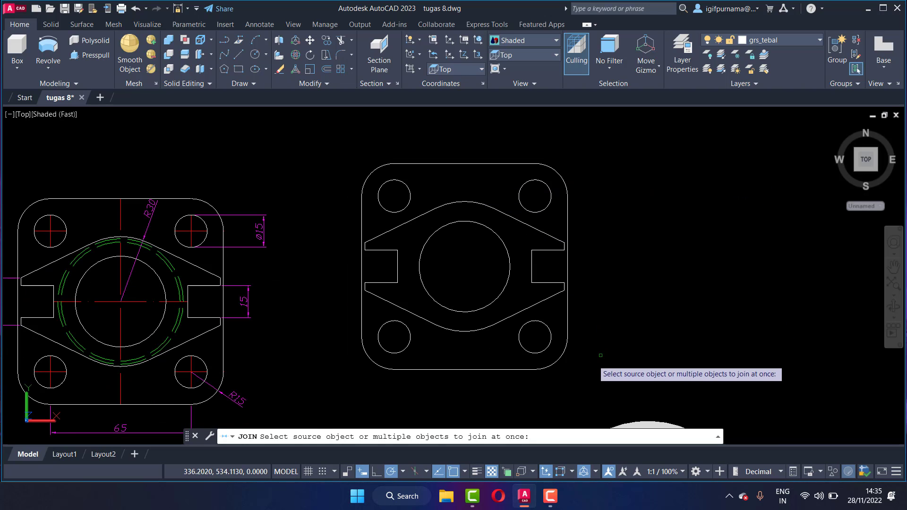
left_click(607, 381)
left_click(340, 145)
key("Return")
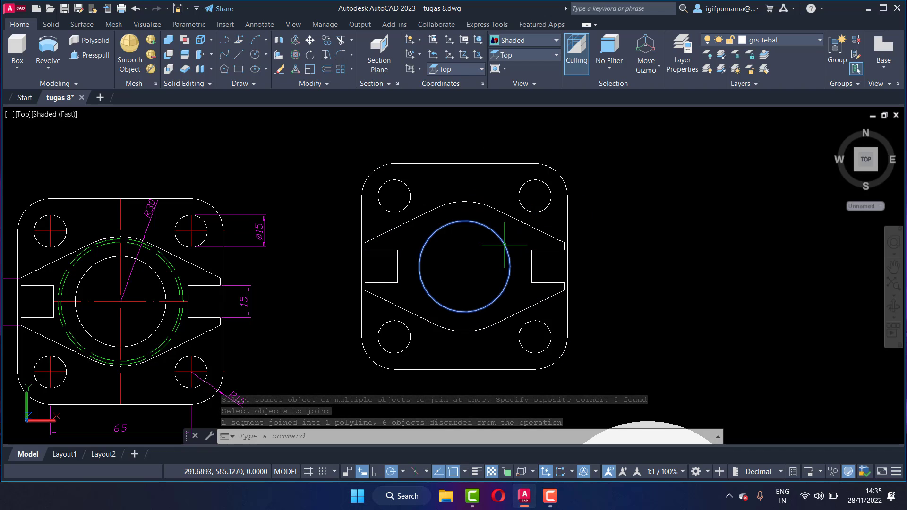
scroll(390, 173, "down", 3)
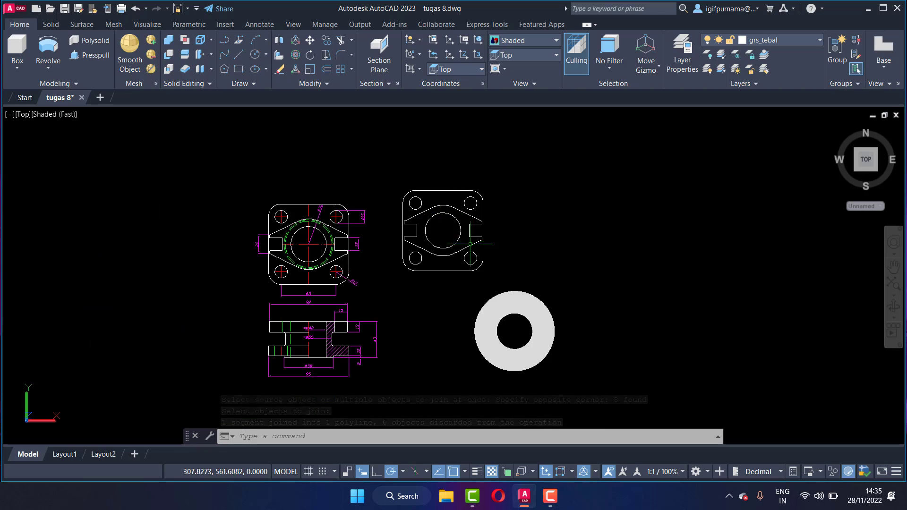
Step: Copy the outer rounded-square polyline to the right of the flange outline
left_click(327, 41)
key("Return")
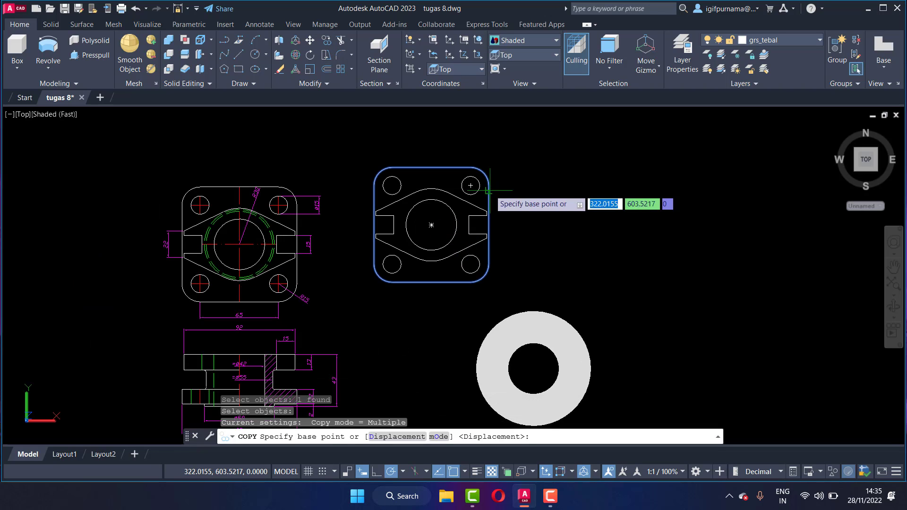
left_click(488, 190)
left_click(706, 191)
right_click(698, 175)
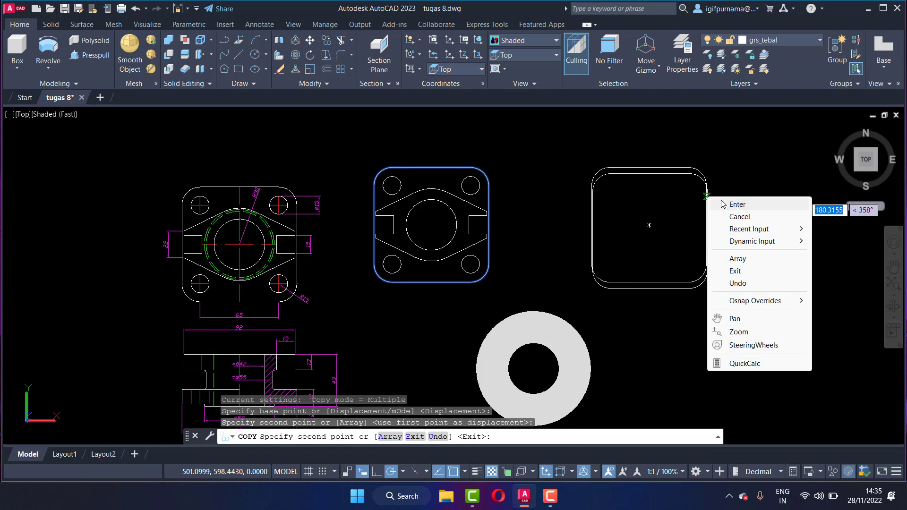
left_click(714, 181)
Step: Switch to the SW Isometric view and zoom to frame the outlines
left_click(510, 57)
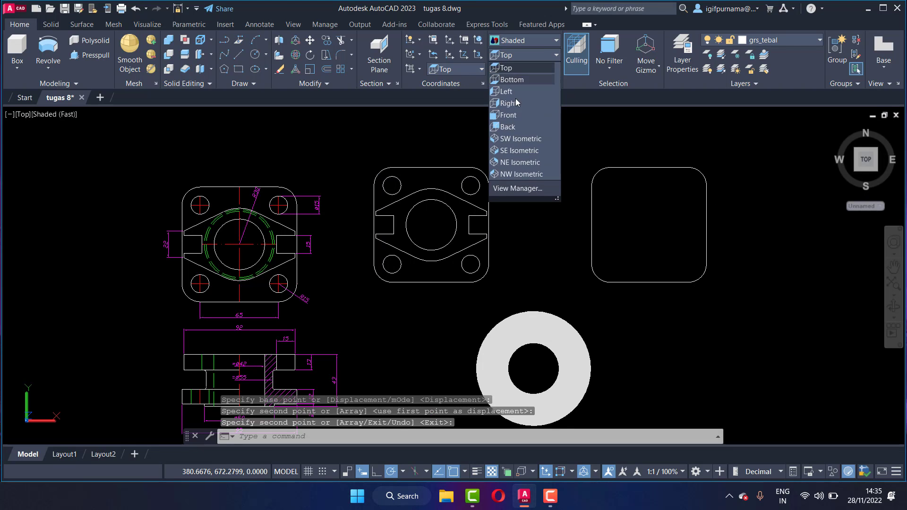
left_click(520, 137)
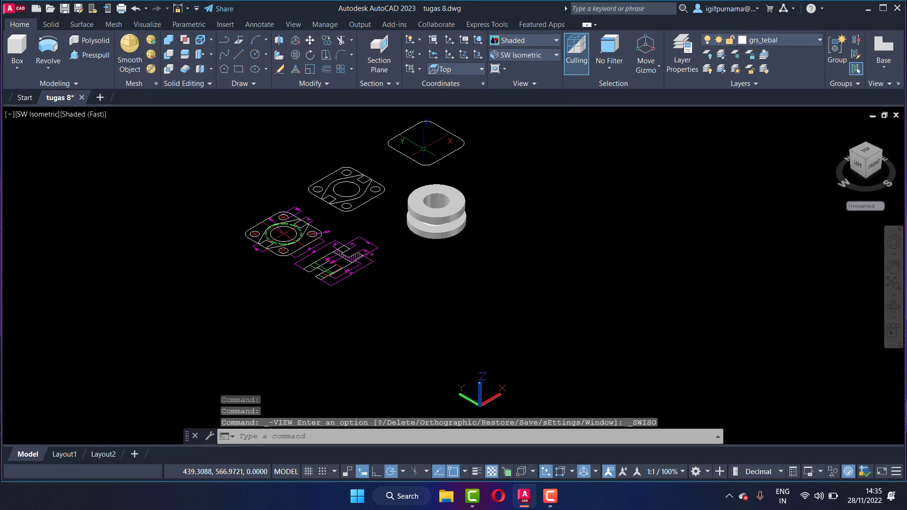
scroll(396, 233, "down", 2)
scroll(331, 331, "up", 3)
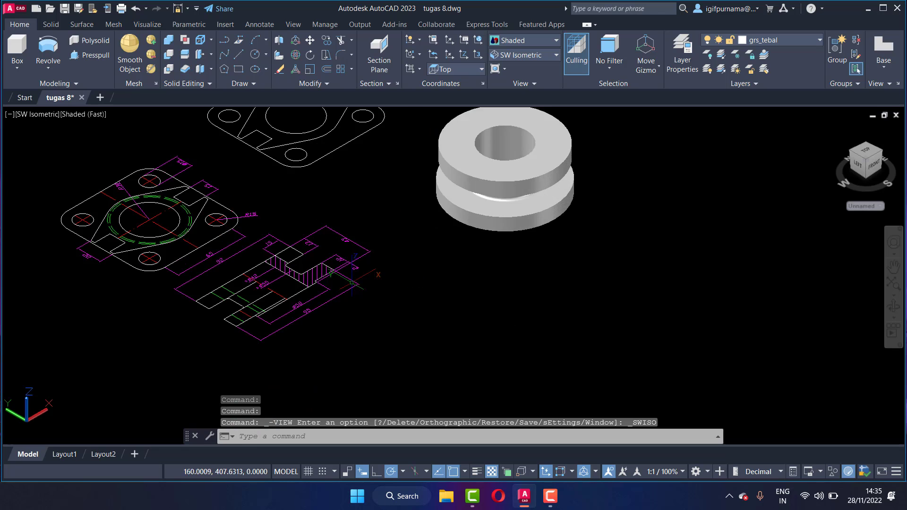
scroll(302, 293, "up", 3)
scroll(295, 268, "up", 2)
scroll(296, 268, "down", 3)
scroll(321, 263, "down", 3)
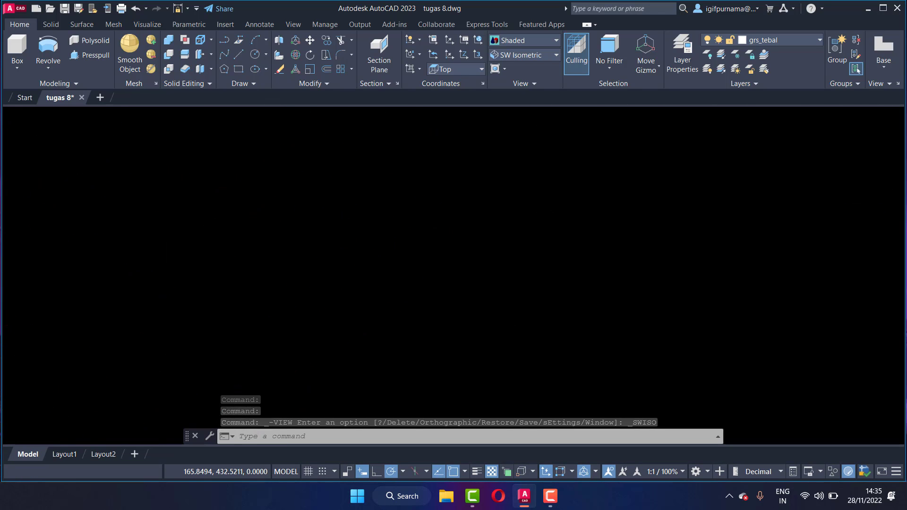
scroll(338, 259, "down", 2)
scroll(401, 241, "up", 3)
scroll(371, 189, "up", 2)
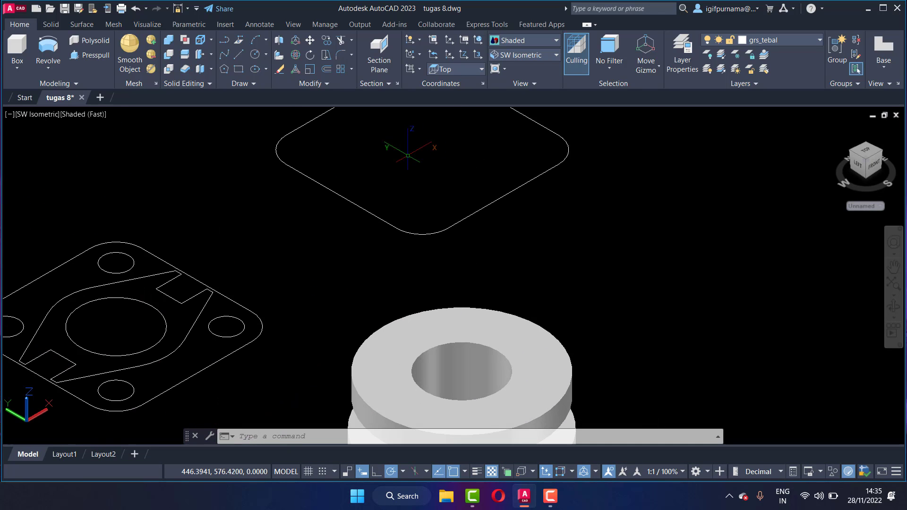
Step: Presspull the copied outline 12 units, then undo the extrusion
left_click(94, 55)
left_click(397, 188)
type("12")
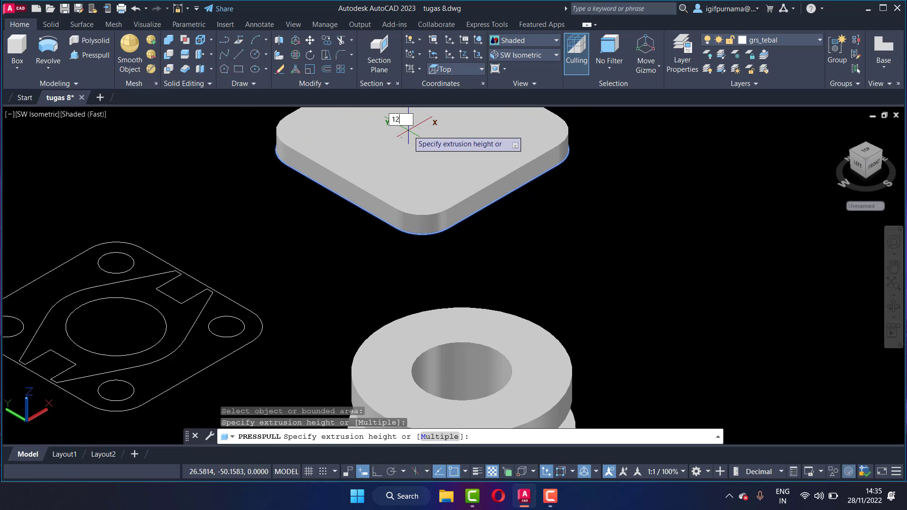
key("Return")
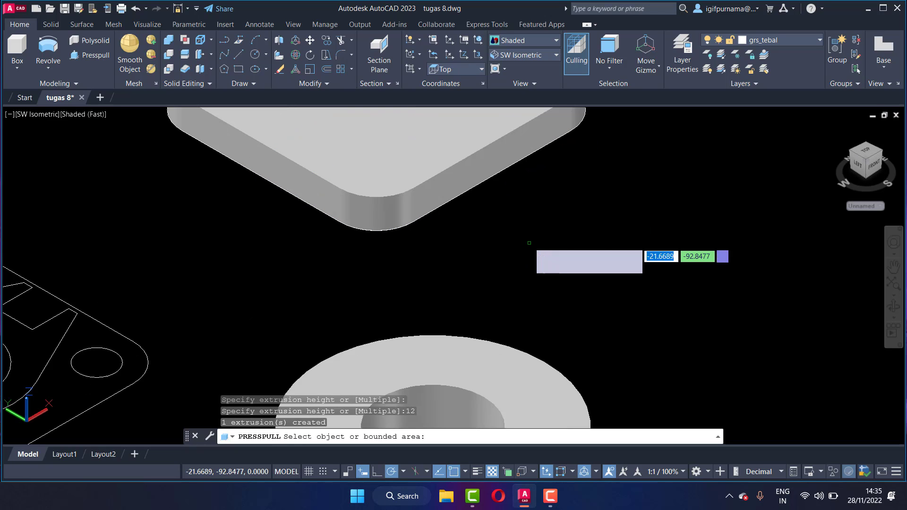
scroll(536, 265, "down", 5)
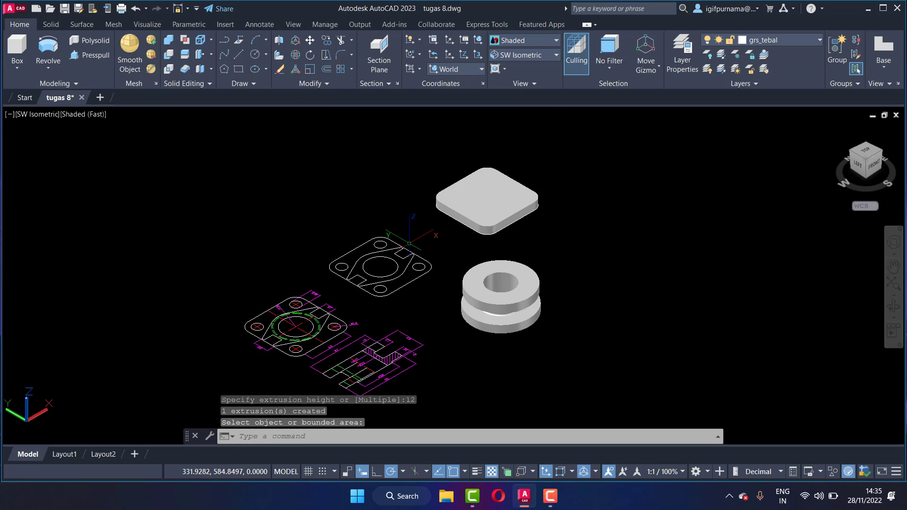
key("ctrl+z")
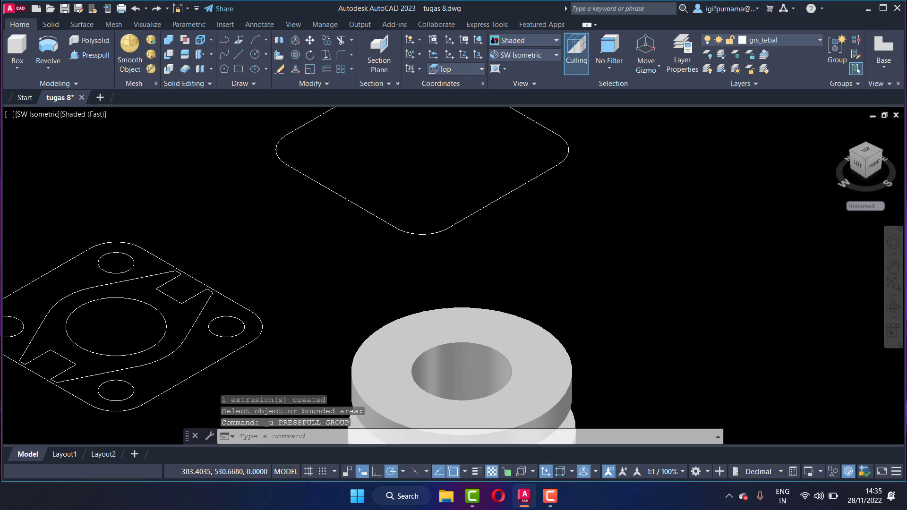
Step: Copy the flange's central bore circle to the centre of the rounded-square plate outline
scroll(378, 262, "down", 2)
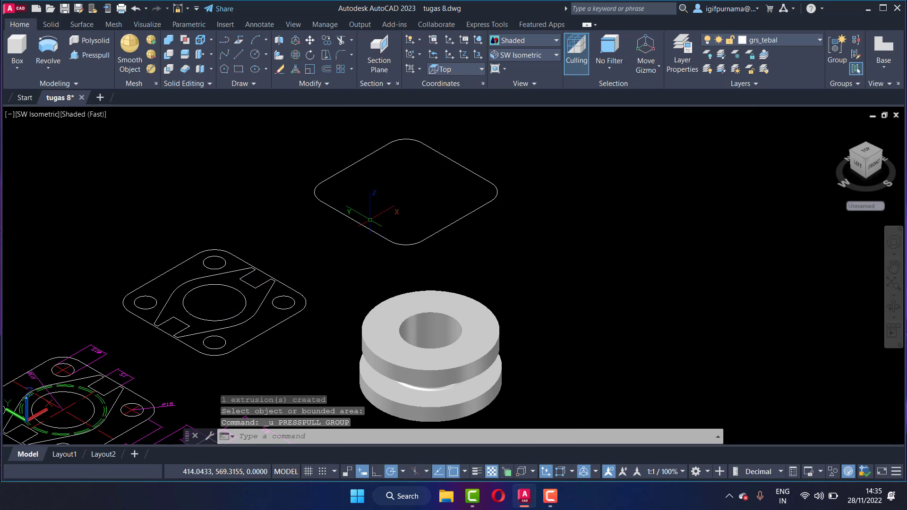
left_click(240, 55)
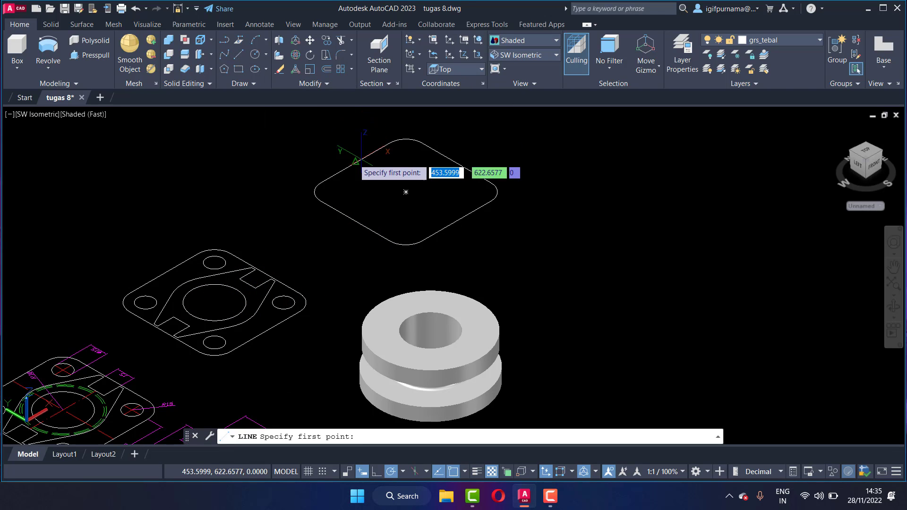
key("Escape")
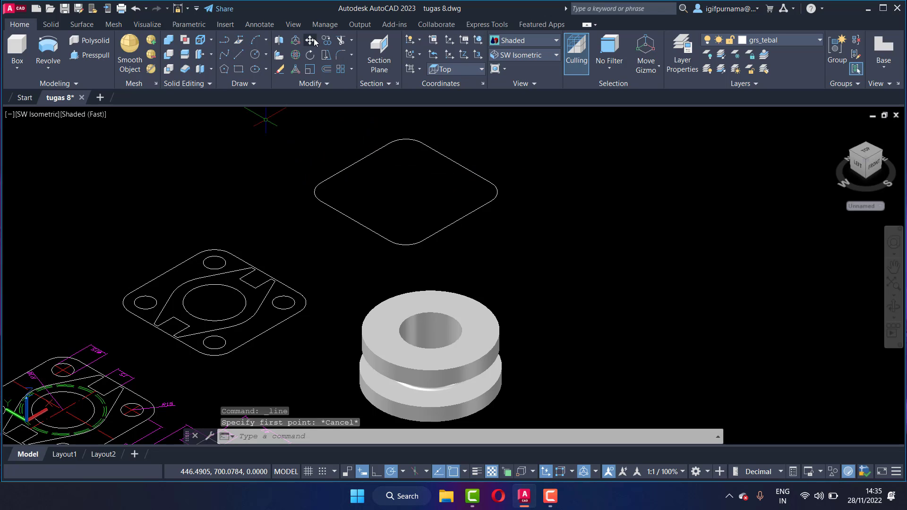
left_click(328, 44)
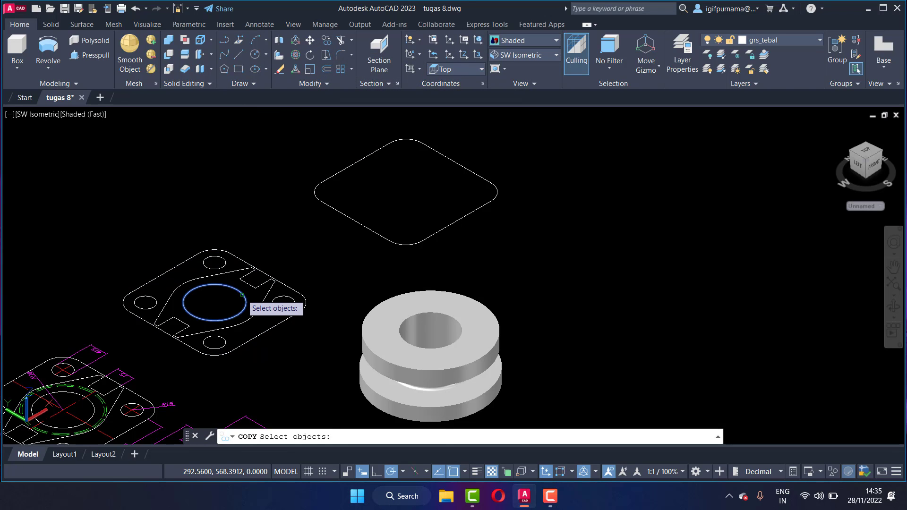
key("Return")
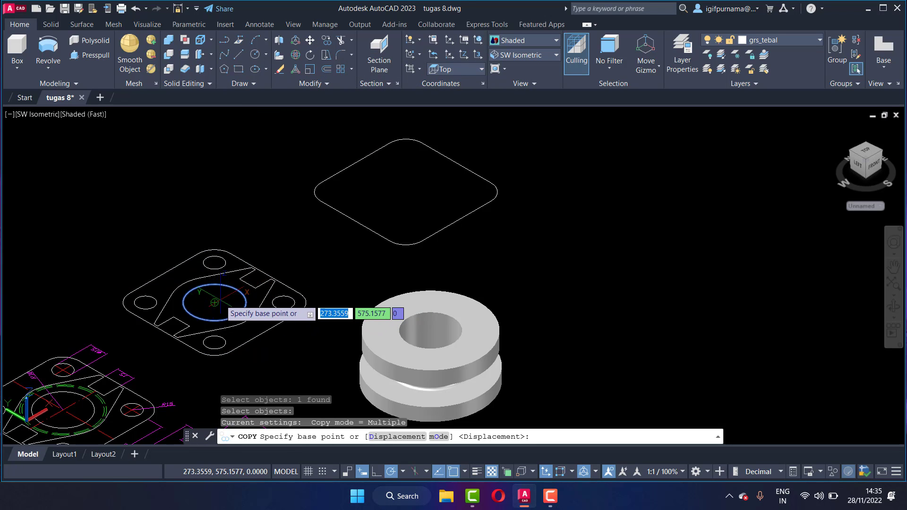
left_click(215, 302)
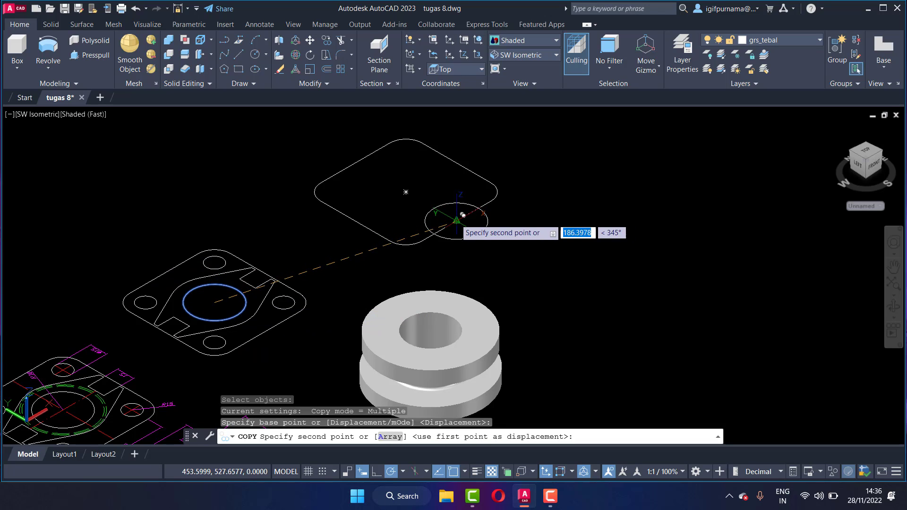
left_click(407, 191)
right_click(406, 190)
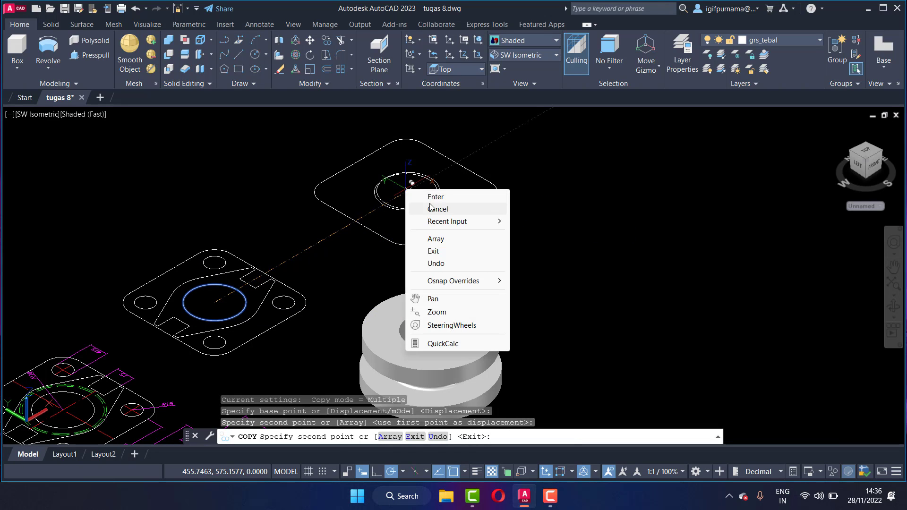
left_click(426, 201)
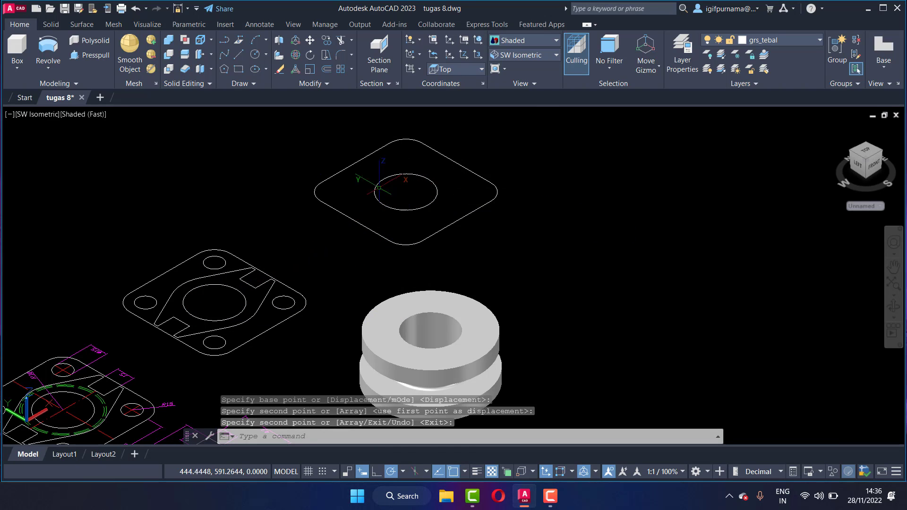
left_click(91, 55)
Step: Presspull the rounded-square area into a 12-unit plate and pull the central circle into a hole
left_click(350, 198)
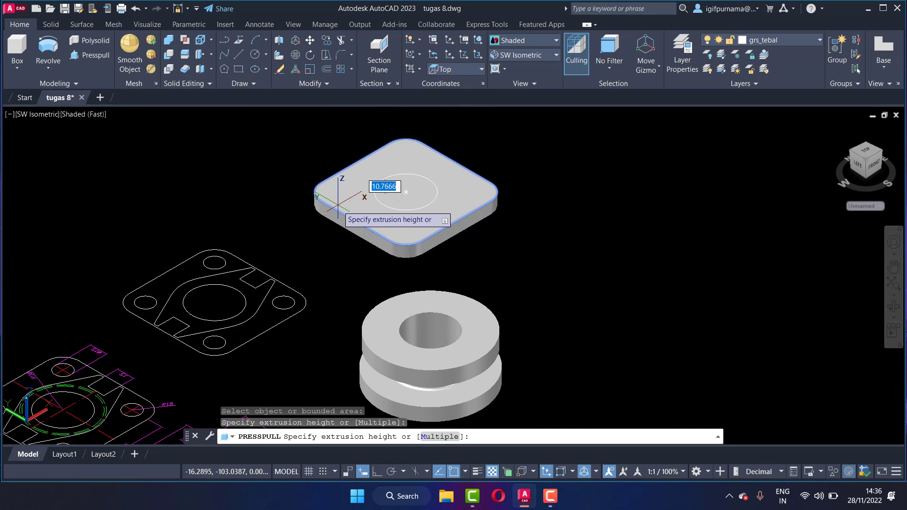
key("Escape")
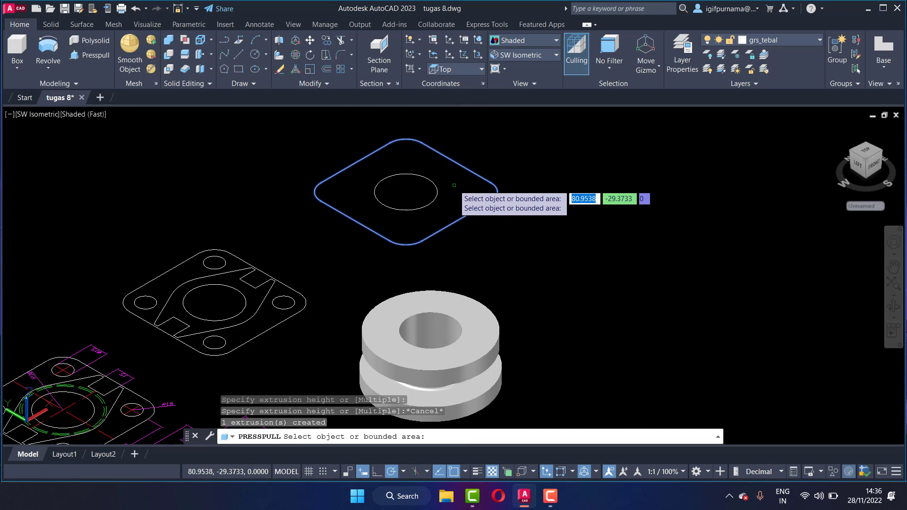
left_click(57, 71)
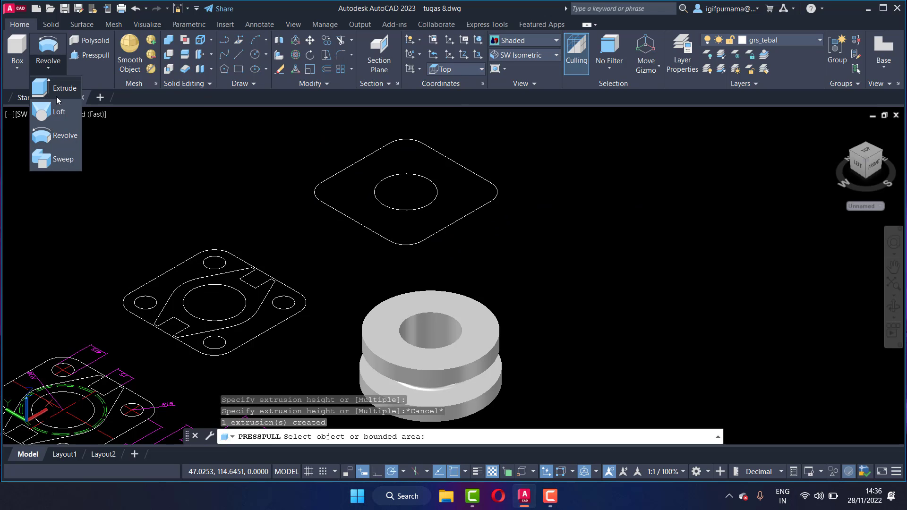
left_click(56, 97)
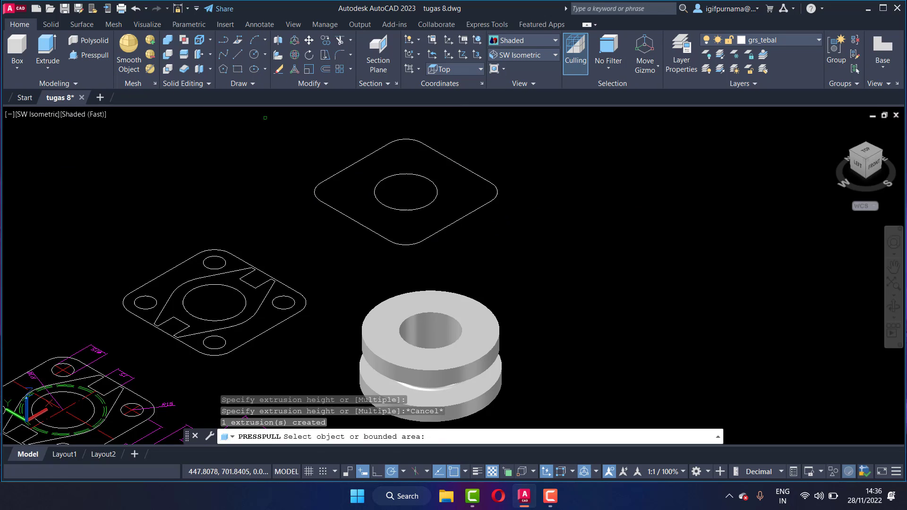
left_click(428, 179)
left_click(90, 55)
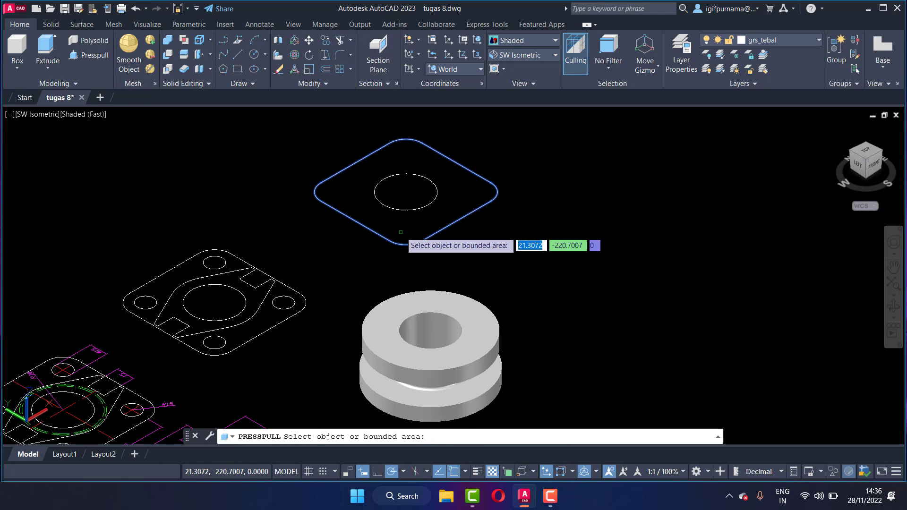
left_click(416, 232)
type("12")
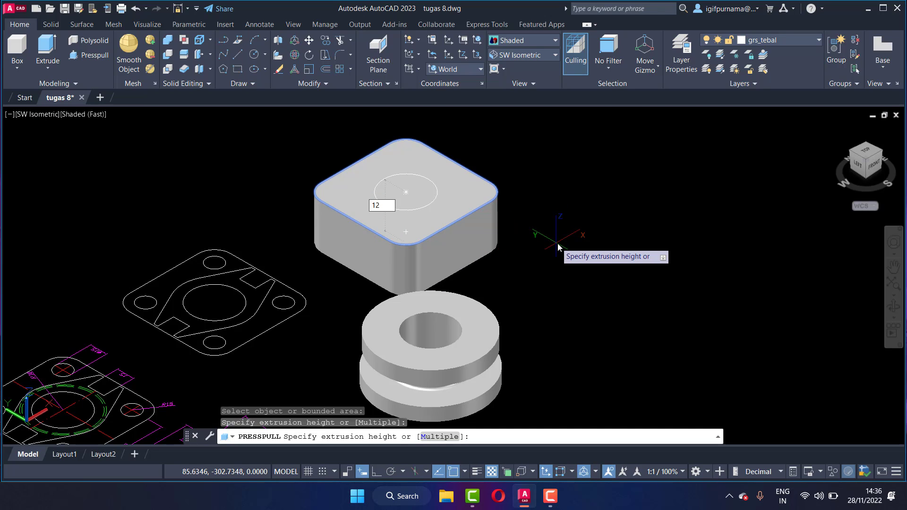
key("Return")
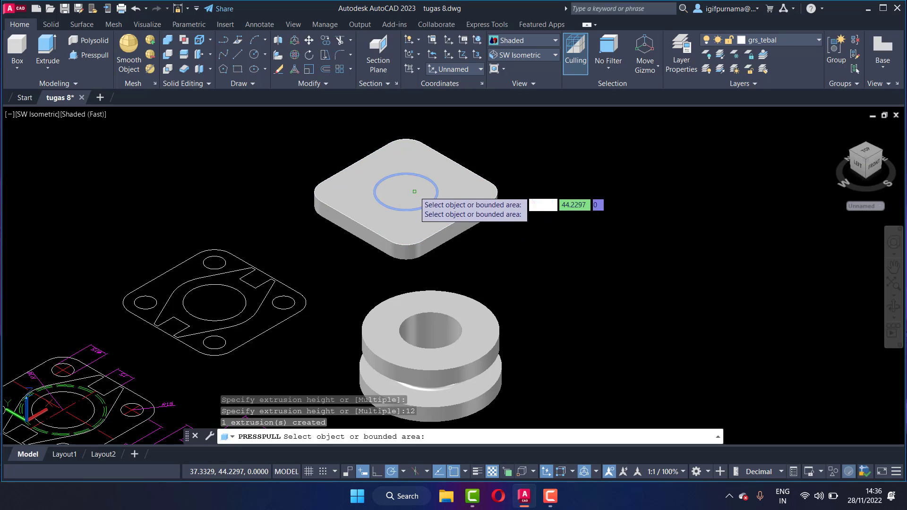
left_click(415, 191)
left_click(497, 267)
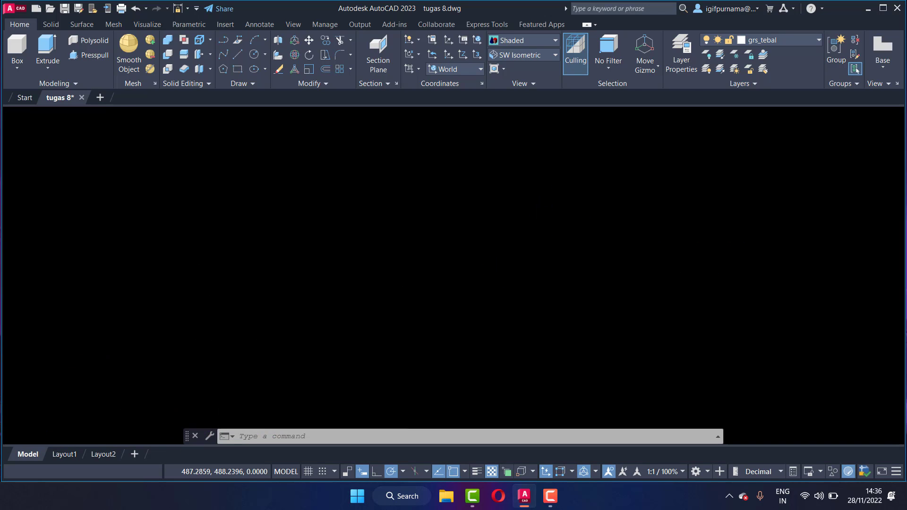
Step: Switch the visual style to 2D Wireframe
scroll(425, 236, "down", 3)
scroll(435, 284, "up", 3)
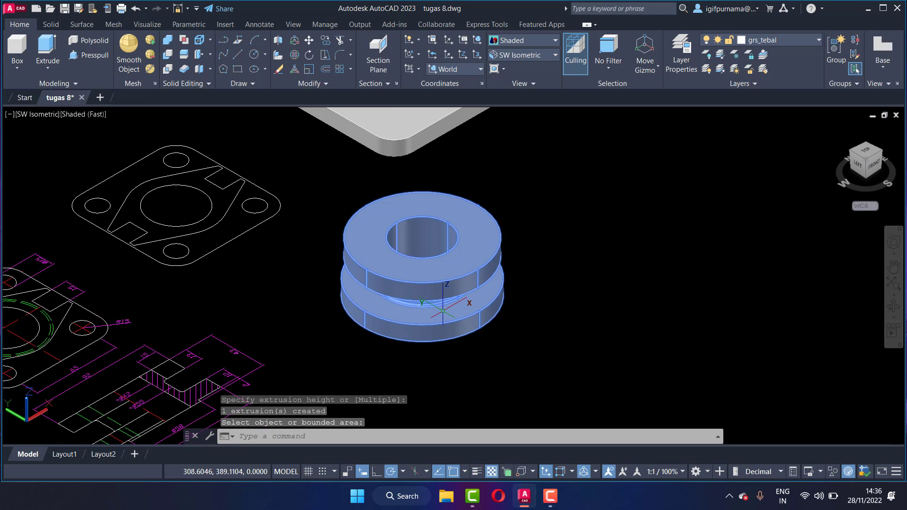
left_click(515, 42)
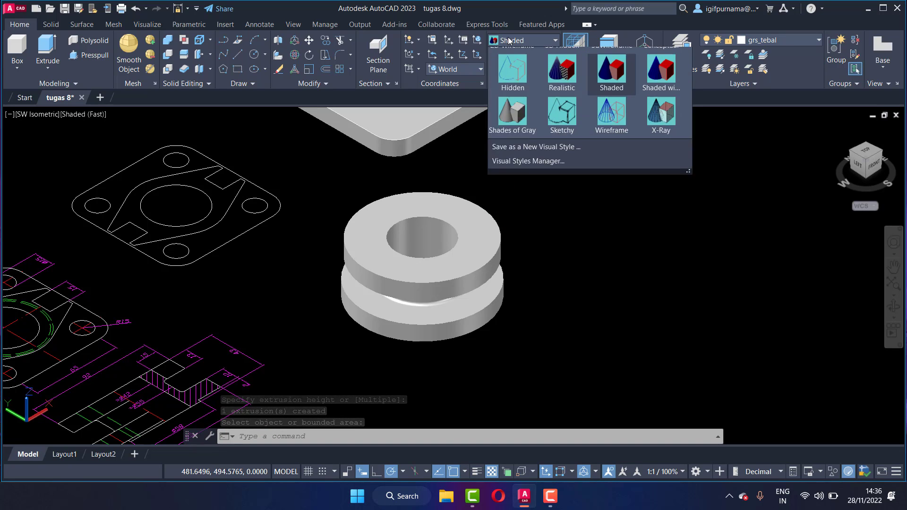
left_click(510, 68)
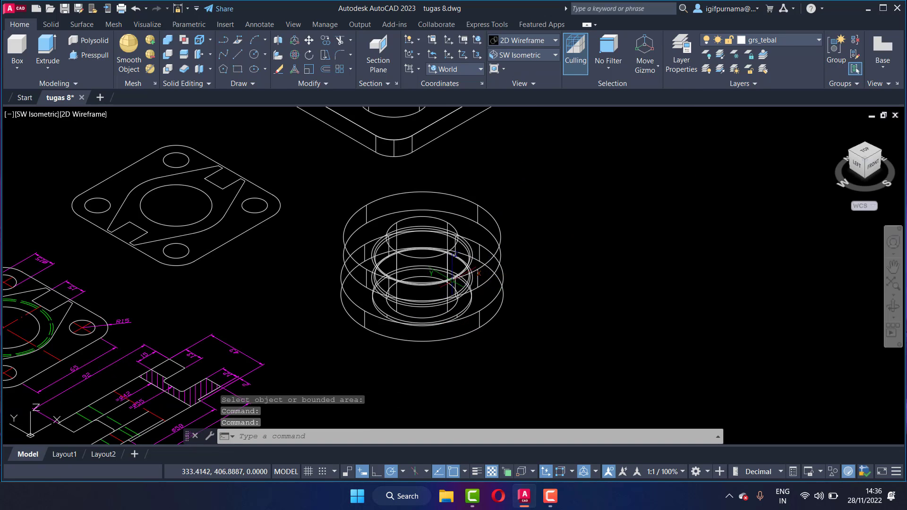
scroll(444, 274, "down", 3)
scroll(458, 260, "up", 2)
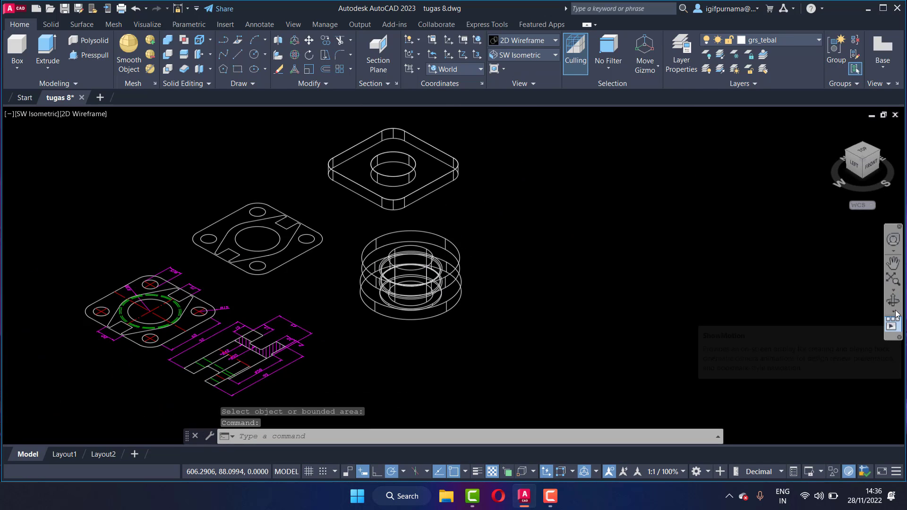
Step: Orbit the model to a lower, near-front viewing angle
left_click(894, 306)
mouse_move(494, 267)
left_mouse_down()
mouse_move(465, 258)
mouse_move(471, 356)
mouse_move(502, 303)
left_mouse_up()
right_click(494, 203)
left_click(524, 213)
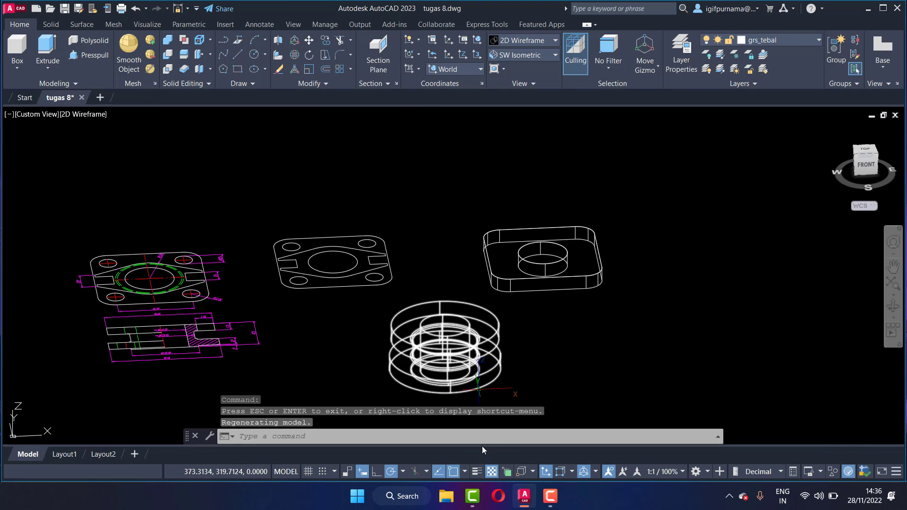
scroll(460, 327, "down", 4)
Step: Move the rounded-square plate with its hole beside the revolved flange
scroll(486, 350, "up", 5)
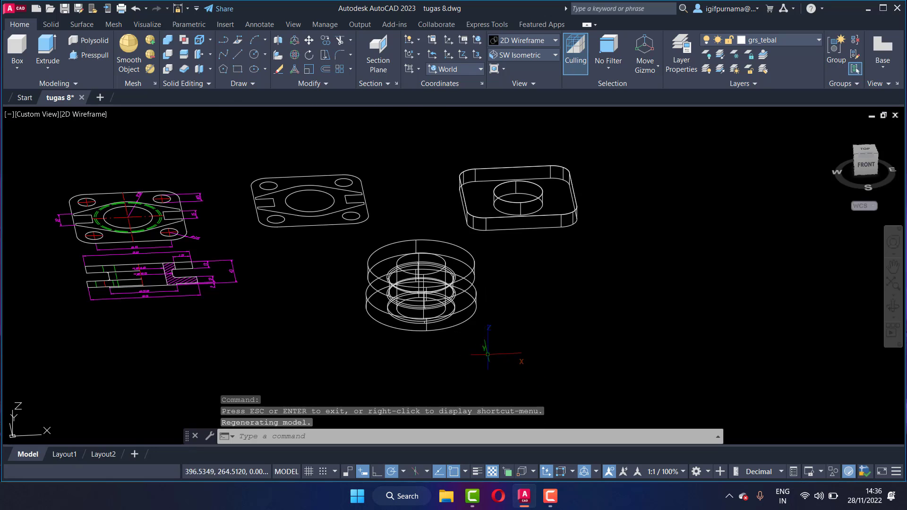
scroll(486, 350, "up", 3)
scroll(484, 356, "down", 4)
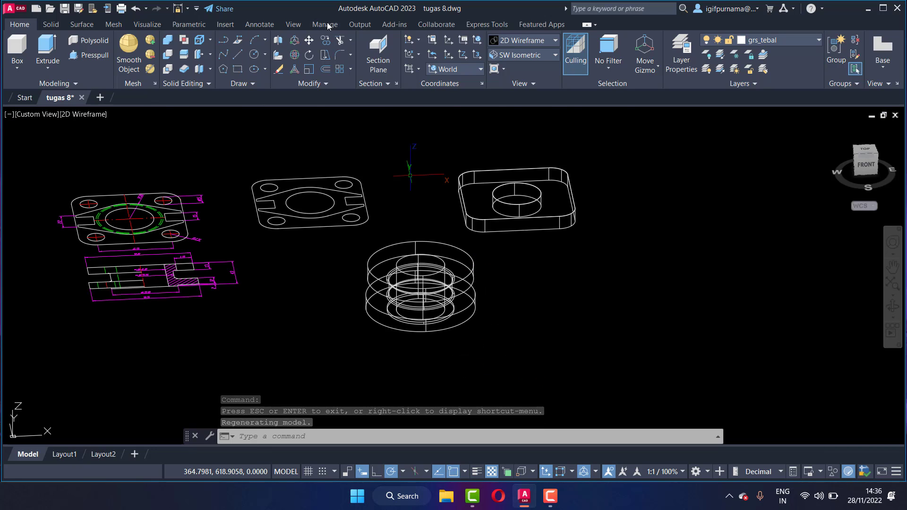
left_click(328, 42)
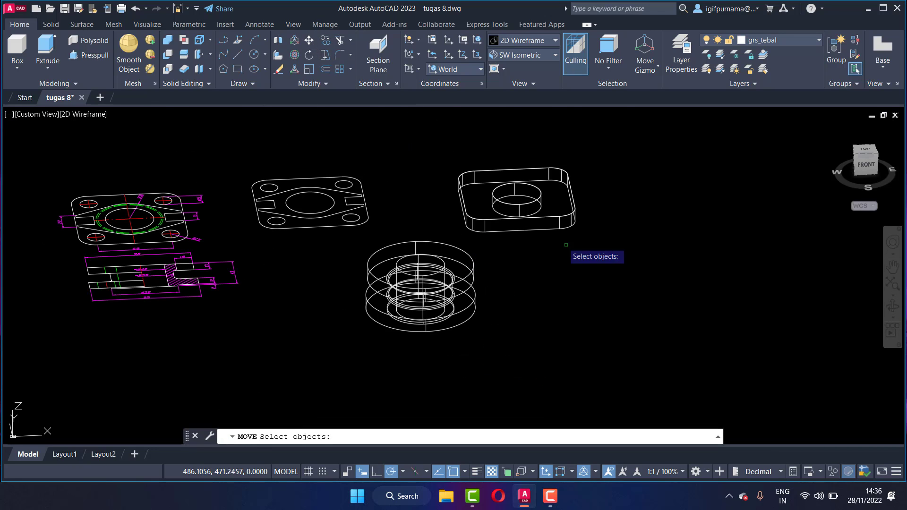
left_click_drag(567, 245, 527, 194)
key("Return")
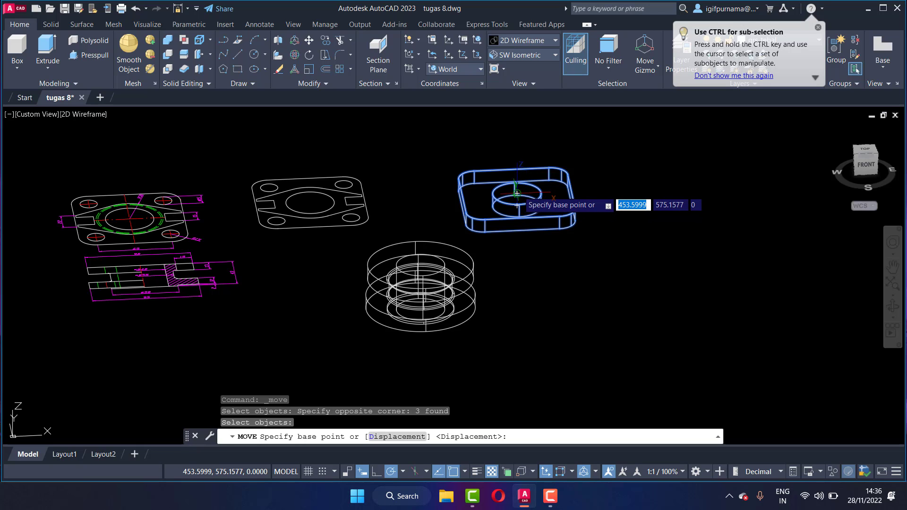
left_click(517, 194)
scroll(439, 341, "up", 5)
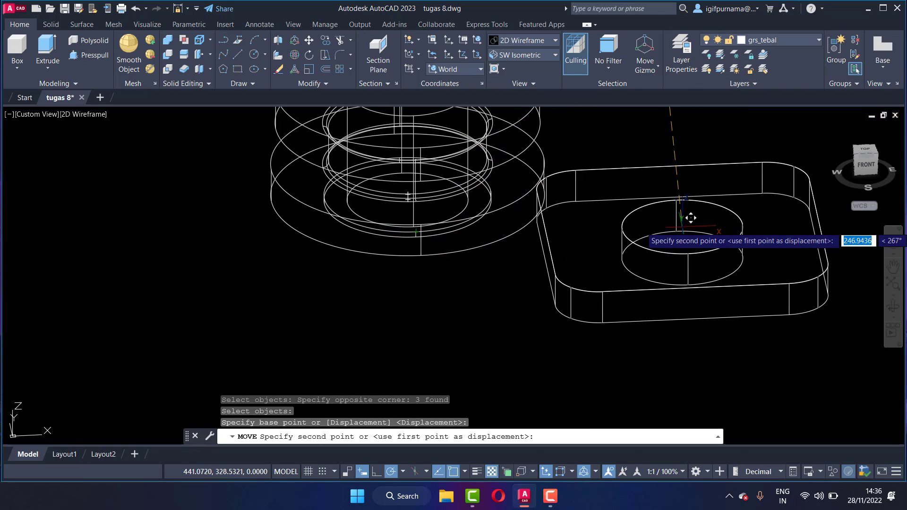
left_click(691, 217)
Step: Orbit to a near side view of the model
scroll(683, 317, "down", 3)
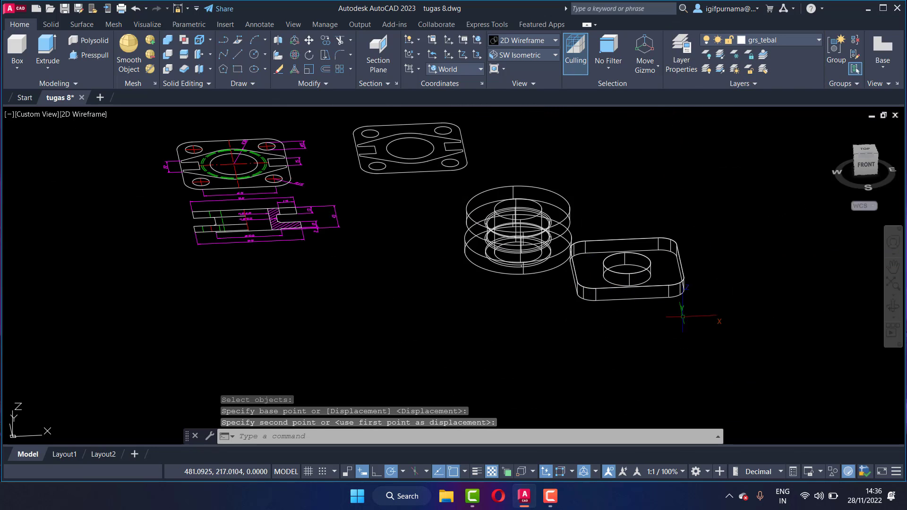
left_click(894, 305)
mouse_move(701, 264)
left_mouse_down()
mouse_move(675, 223)
mouse_move(553, 245)
mouse_move(566, 233)
mouse_move(569, 242)
mouse_move(558, 227)
left_mouse_up()
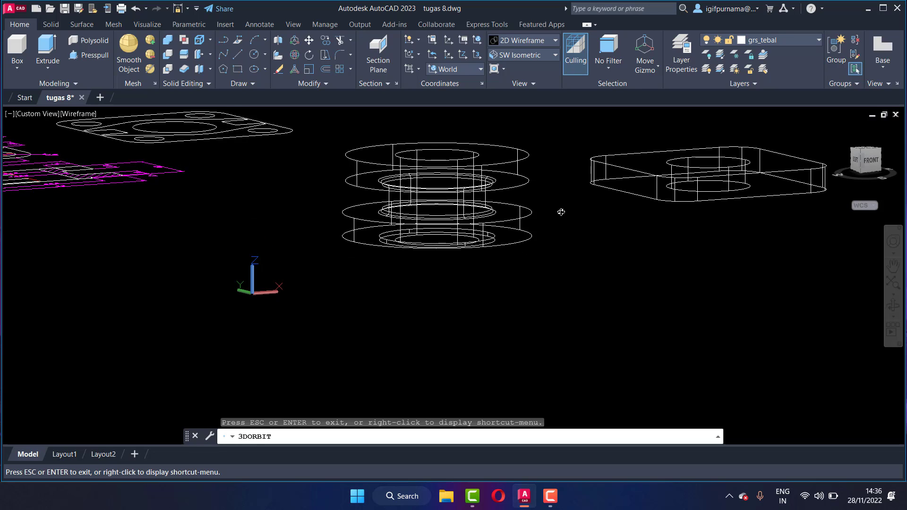
Step: Exit orbit and move the rounded-square block from its centre to the ring's bottom centre
right_click(486, 213)
left_click(510, 219)
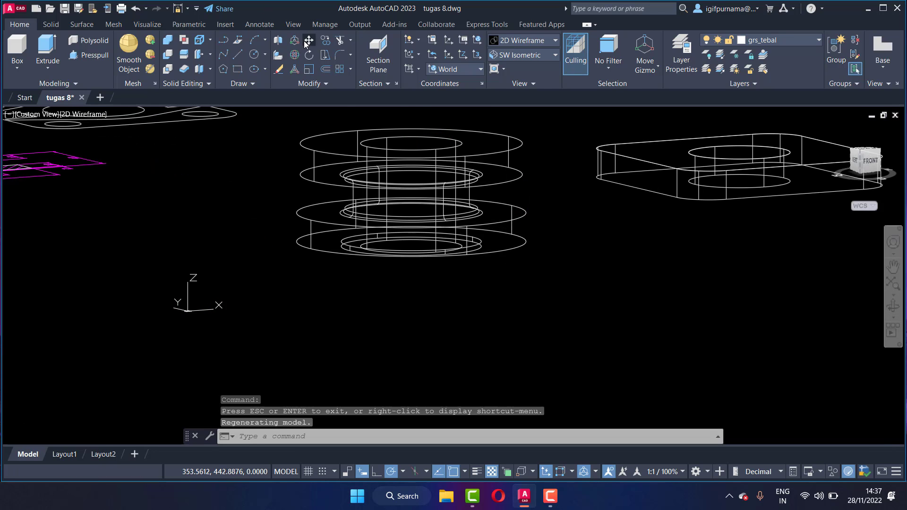
left_click(305, 41)
left_click(699, 222)
left_click(685, 194)
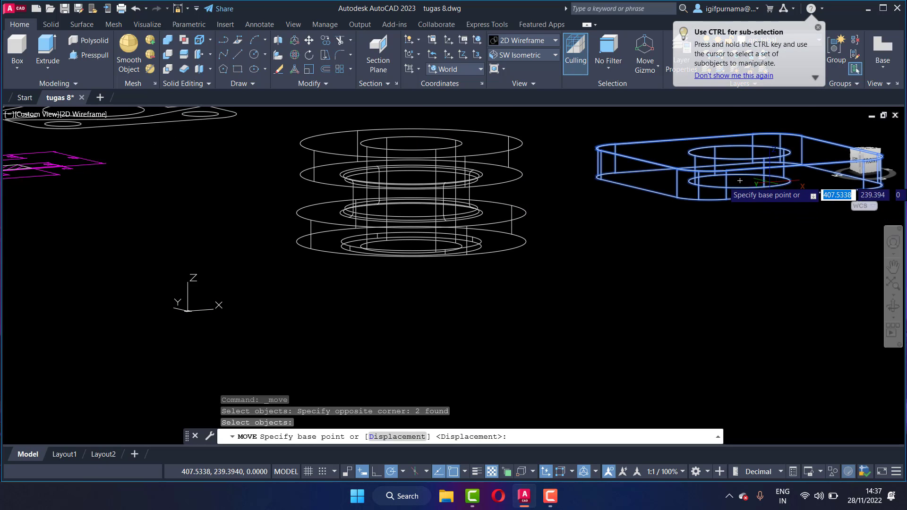
left_click(740, 181)
scroll(558, 232, "up", 3)
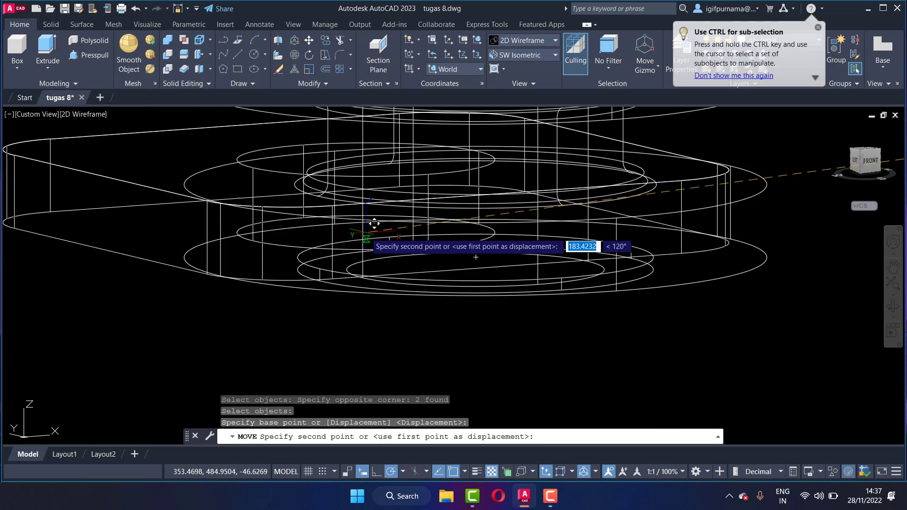
scroll(577, 225, "up", 2)
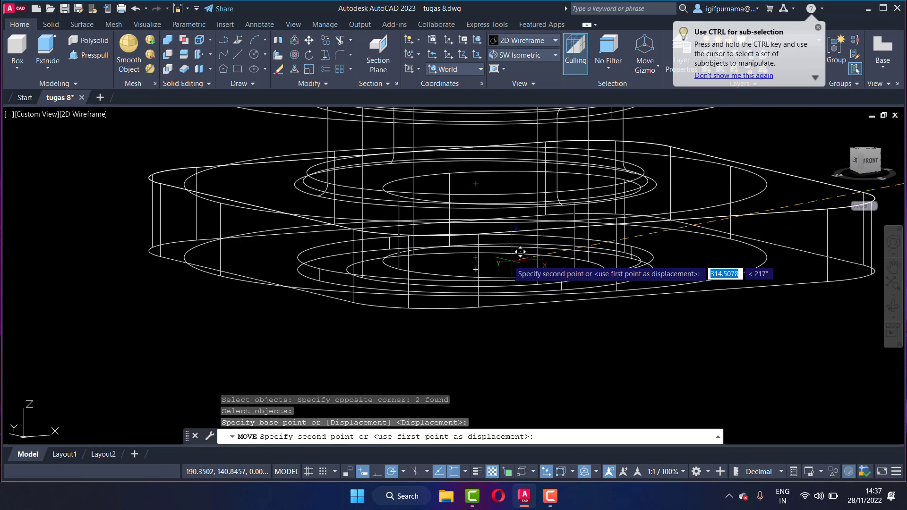
left_click(476, 257)
scroll(476, 257, "down", 5)
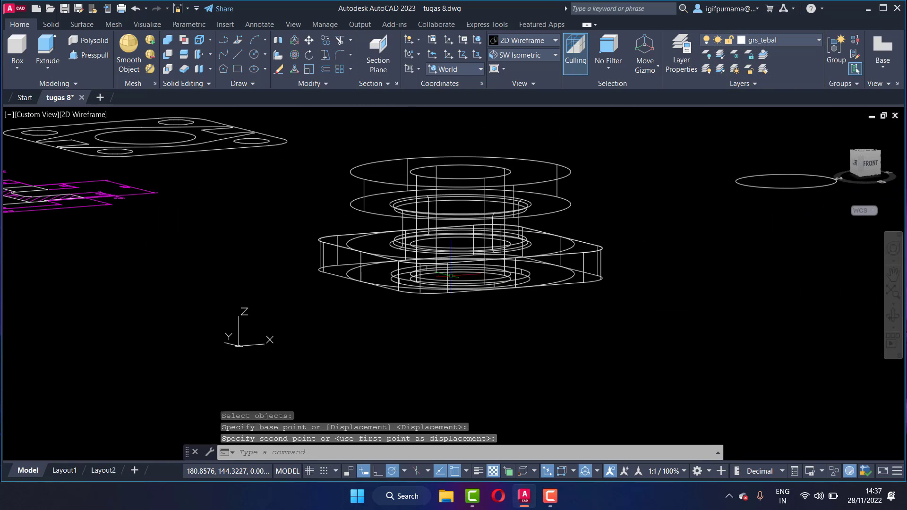
left_click(517, 44)
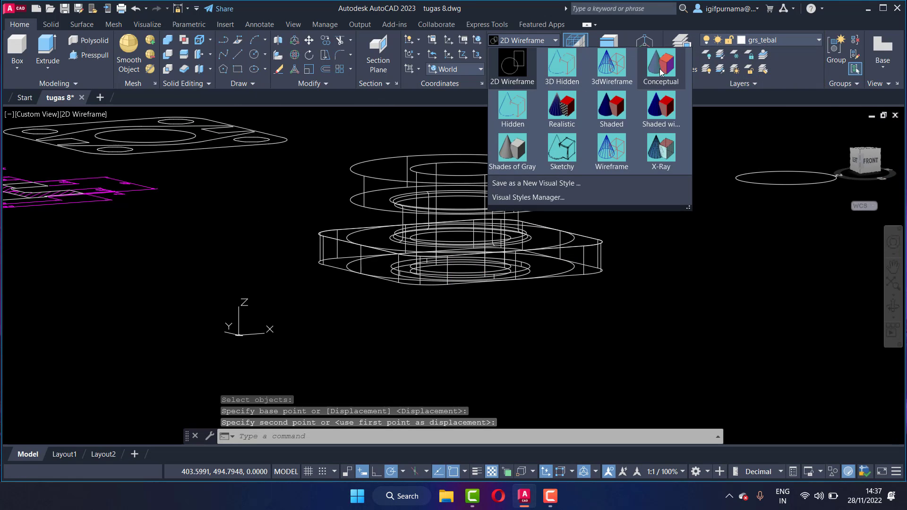
Step: Switch to the Shaded visual style and orbit to a low angle to inspect the model
left_click(610, 108)
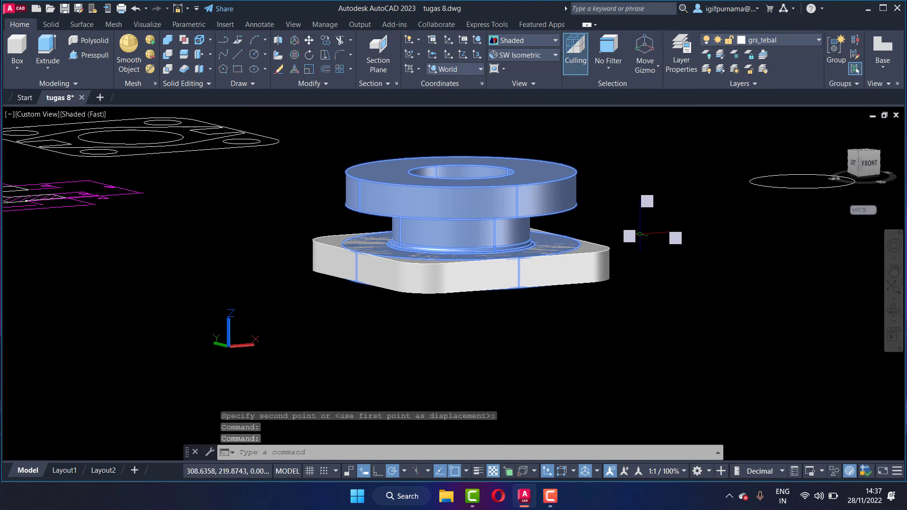
mouse_move(608, 247)
middle_mouse_down("shift")
mouse_move(507, 250)
mouse_move(488, 127)
mouse_move(417, 314)
mouse_move(488, 204)
mouse_move(512, 118)
mouse_move(495, 135)
mouse_move(521, 203)
middle_mouse_up("shift")
scroll(500, 135, "up", 3)
scroll(492, 146, "up", 5)
scroll(521, 204, "down", 3)
mouse_move(460, 256)
middle_mouse_down("shift")
mouse_move(474, 291)
mouse_move(494, 247)
middle_mouse_up("shift")
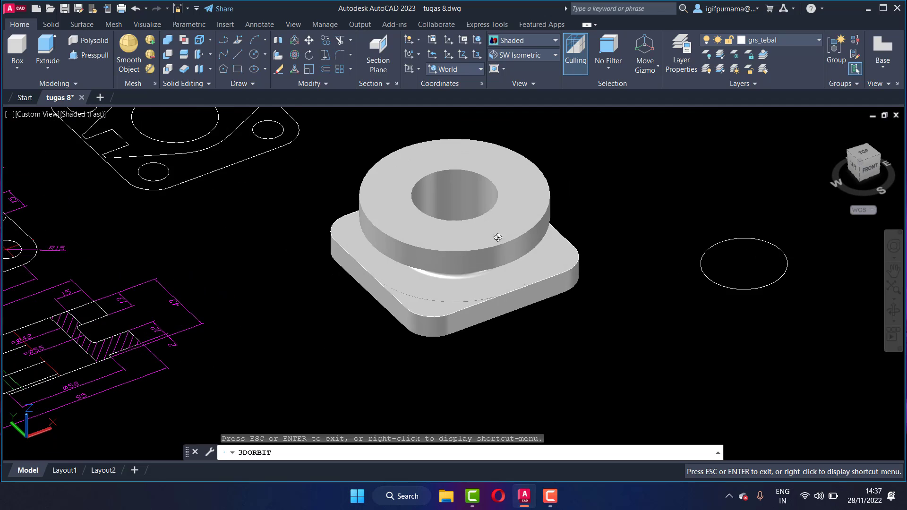
right_click(551, 204)
left_click(592, 209)
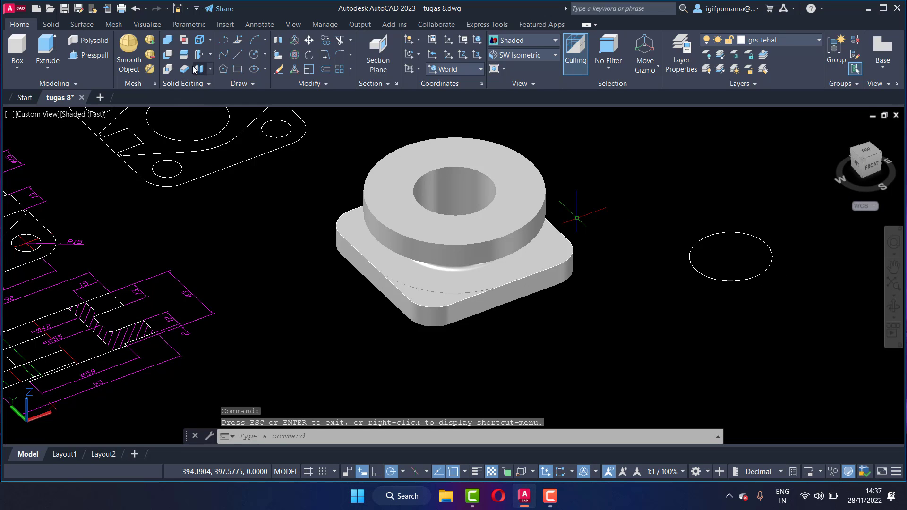
Step: Union the raised ring and square base plate solids into one solid
left_click(170, 42)
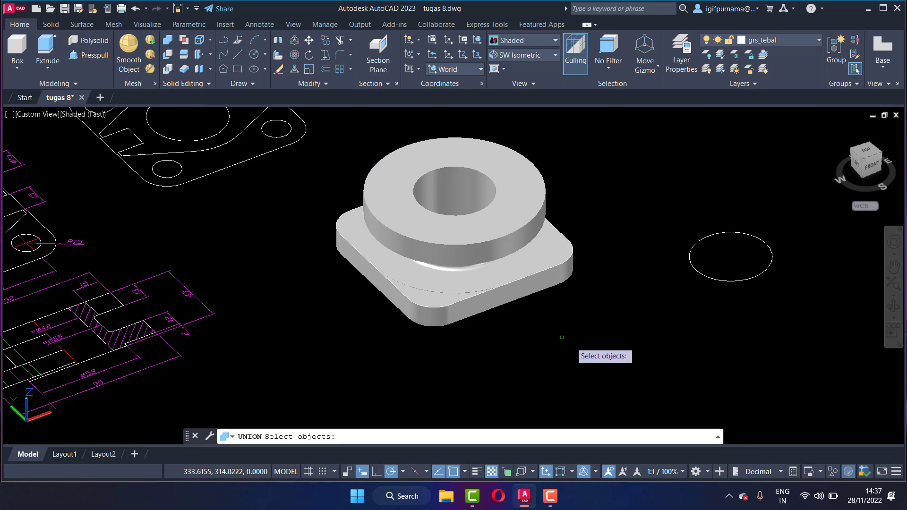
left_click(171, 43)
left_click(372, 129)
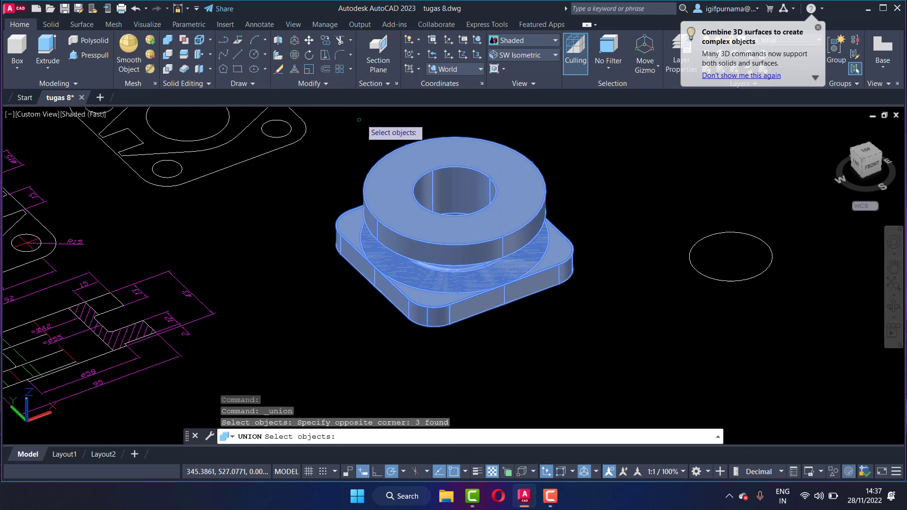
left_click(894, 305)
right_click(504, 227)
left_click(499, 237)
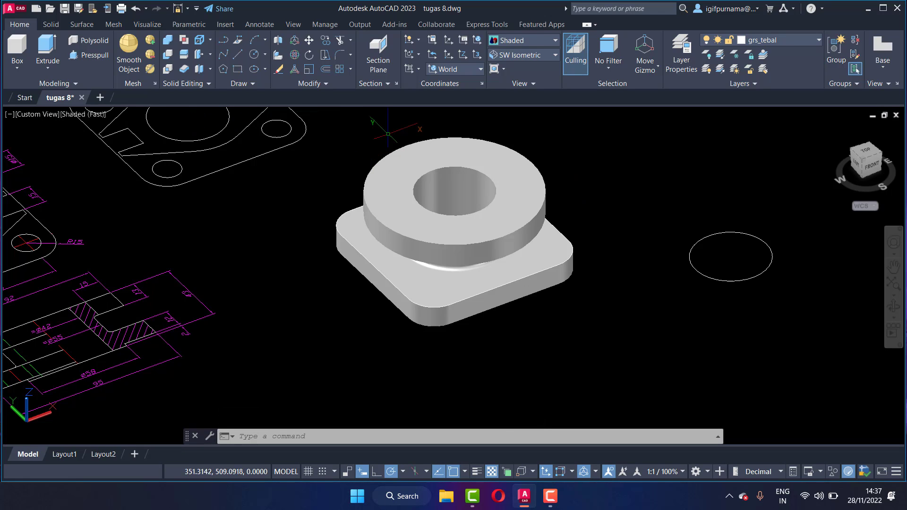
Step: Select the small bolt-hole circle for copying, with its centre as the base point
scroll(330, 197, "down", 3)
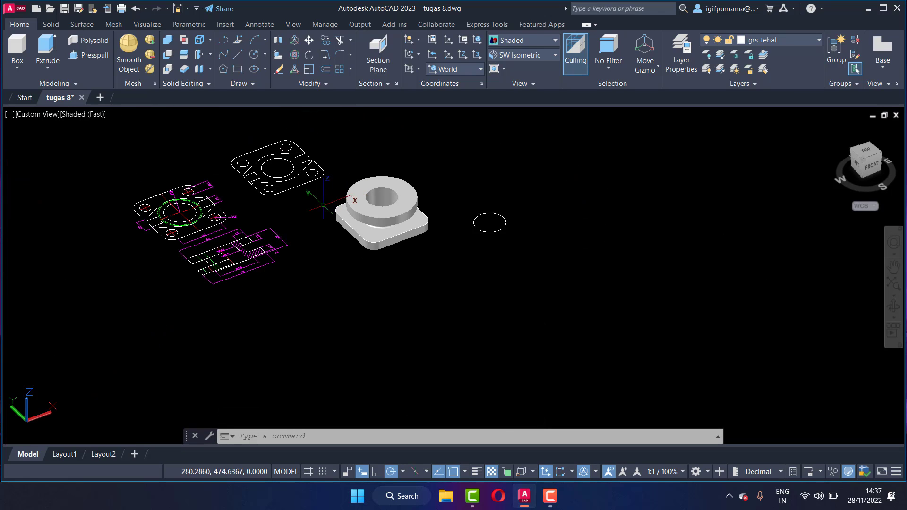
scroll(253, 175, "up", 2)
scroll(258, 123, "up", 2)
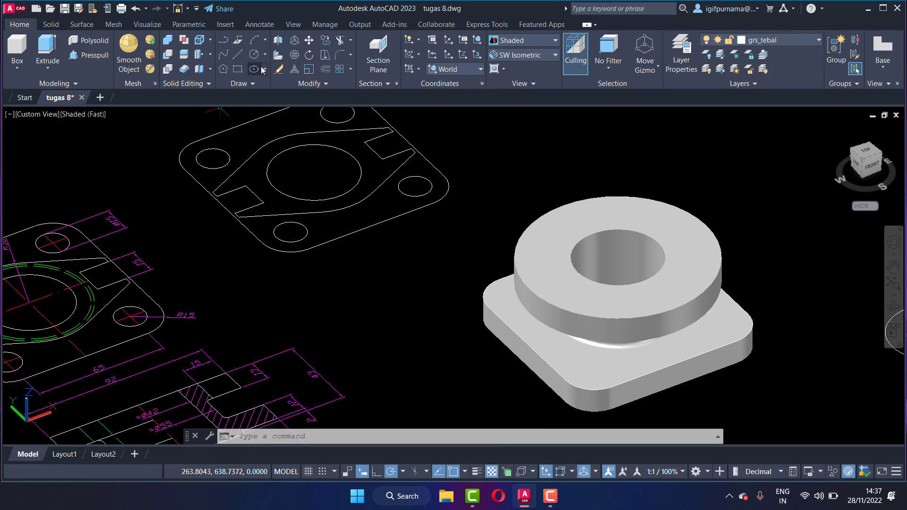
left_click(327, 43)
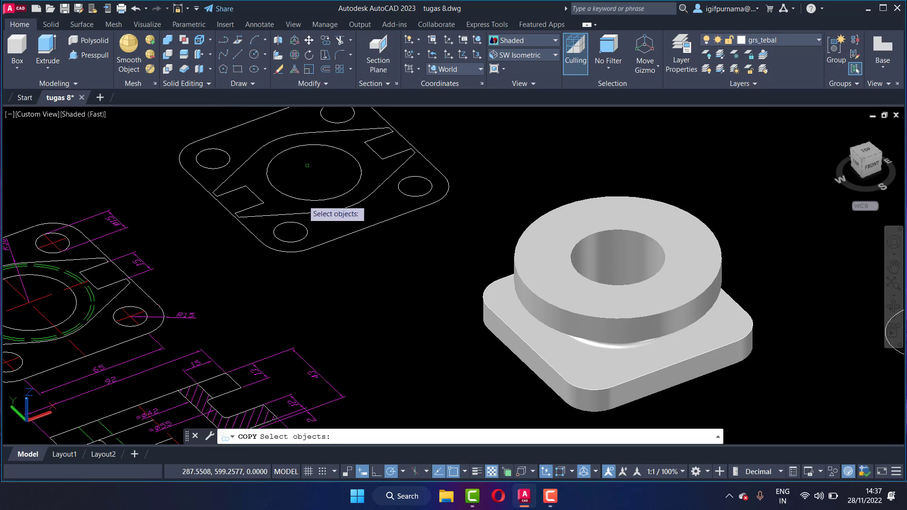
left_click(284, 240)
scroll(286, 236, "up", 2)
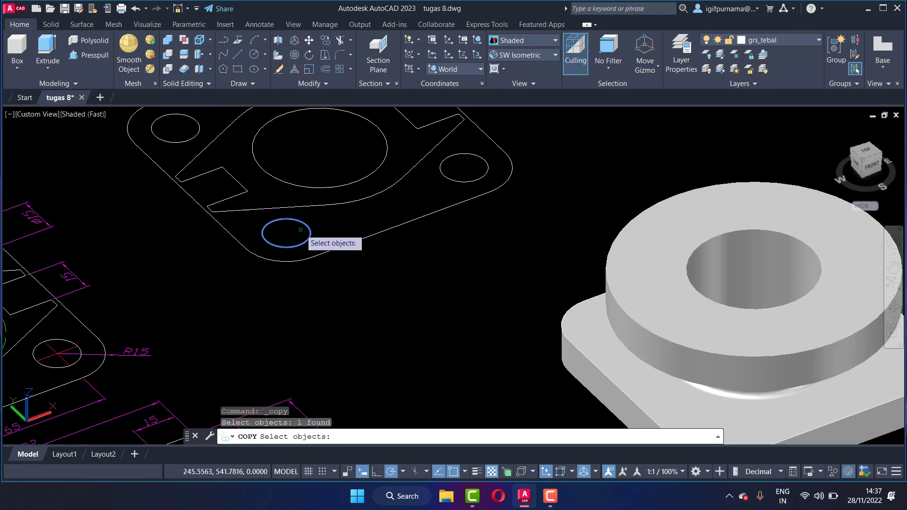
key("Return")
left_click(286, 233)
scroll(293, 229, "down", 2)
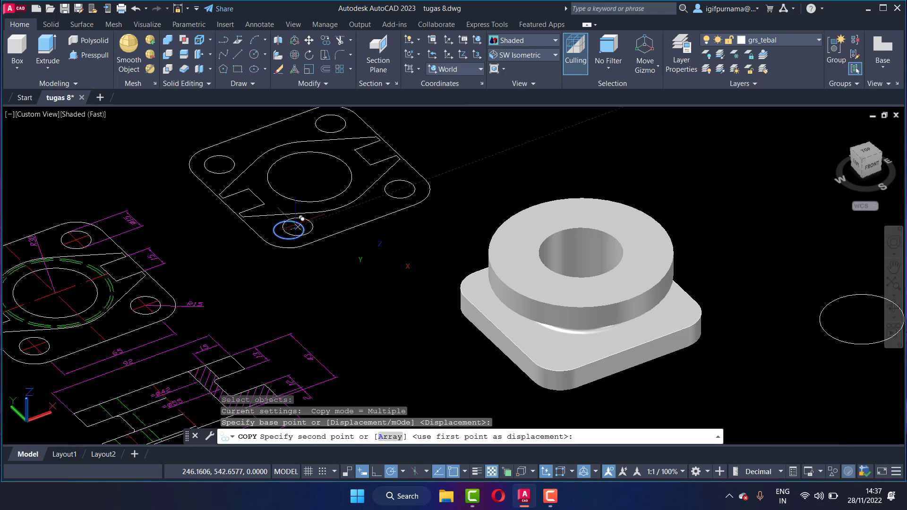
scroll(574, 349, "up", 3)
scroll(534, 364, "down", 5)
scroll(534, 364, "up", 4)
scroll(532, 369, "up", 1)
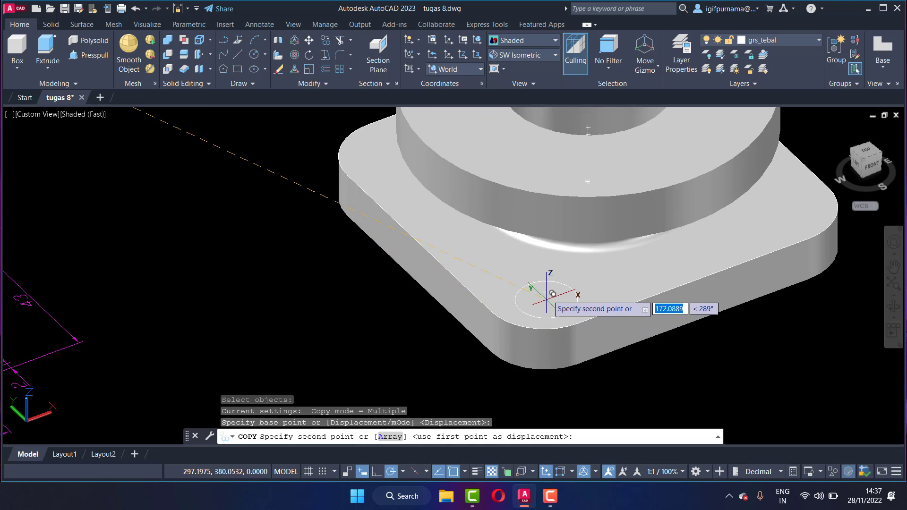
Step: Switch the visual style to 2D Wireframe and reselect the bolt-hole circle to copy
left_click(502, 45)
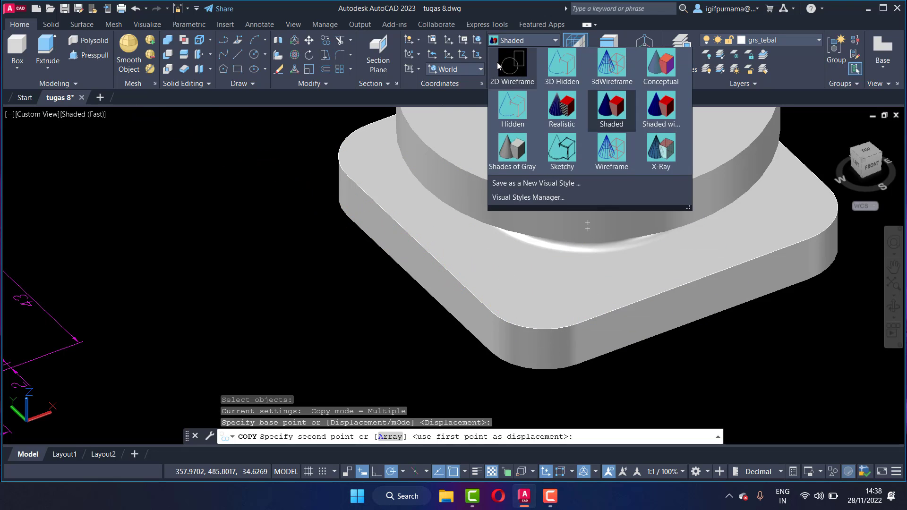
left_click(508, 57)
scroll(509, 236, "down", 5)
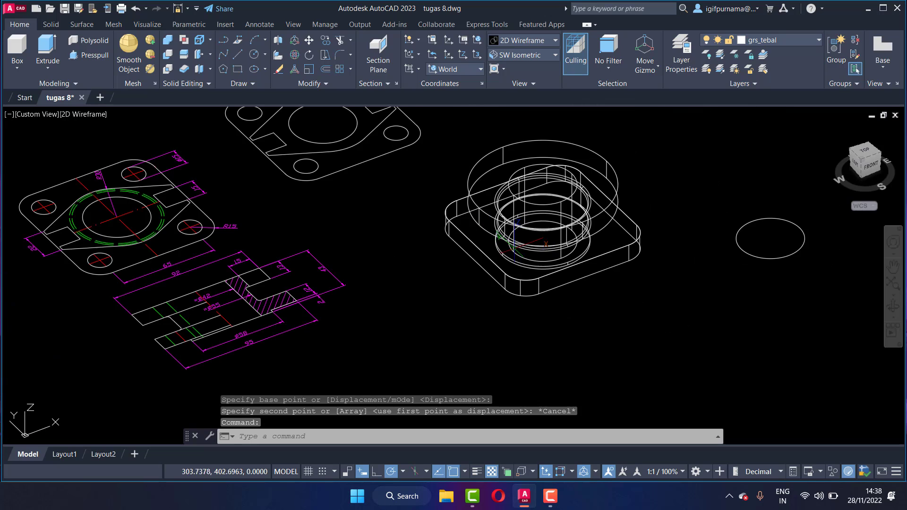
left_click(315, 40)
left_click(319, 165)
key("Return")
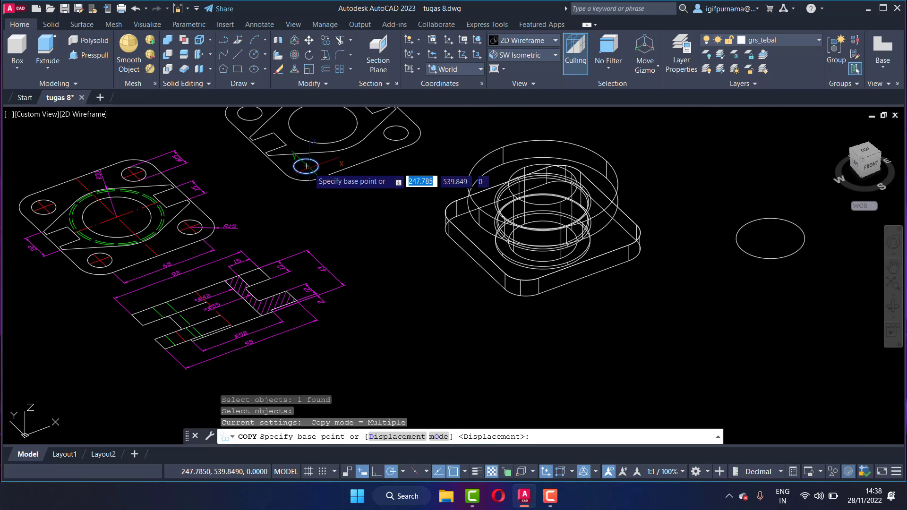
scroll(529, 289, "up", 3)
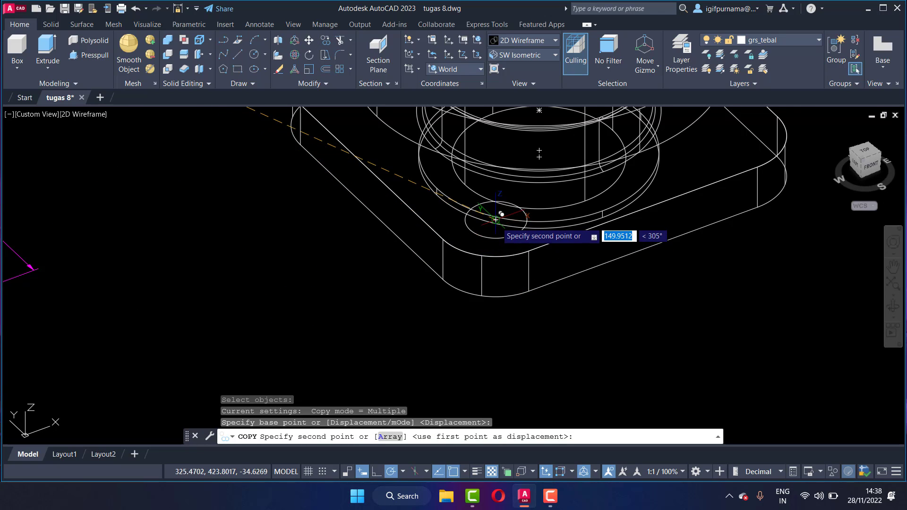
Step: Place copies of the bolt-hole circle at the base plate's corners, then exit copying
left_click(502, 217)
scroll(502, 216, "down", 5)
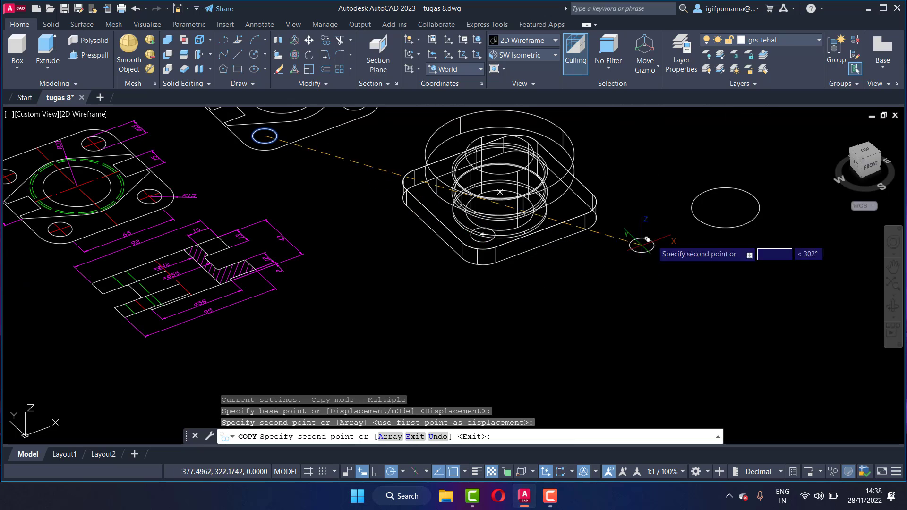
left_click(578, 196)
scroll(424, 182, "up", 5)
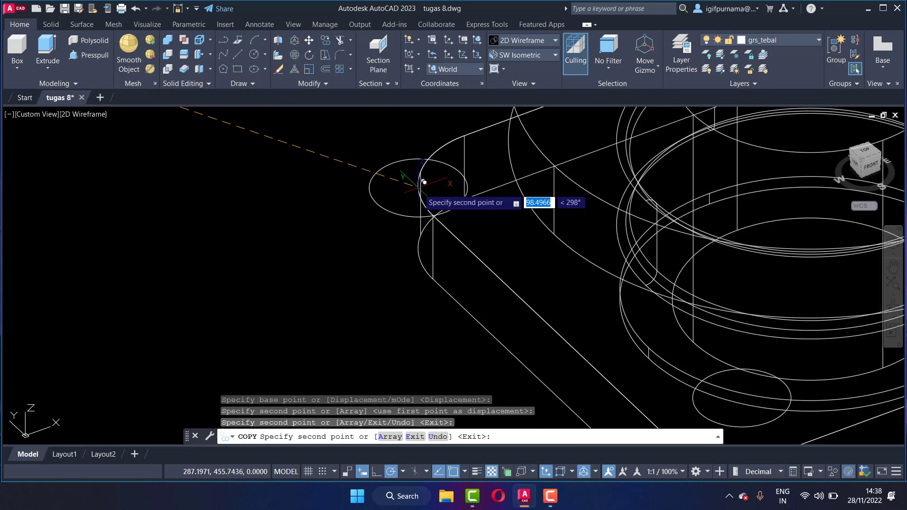
left_click(523, 179)
scroll(501, 198, "down", 5)
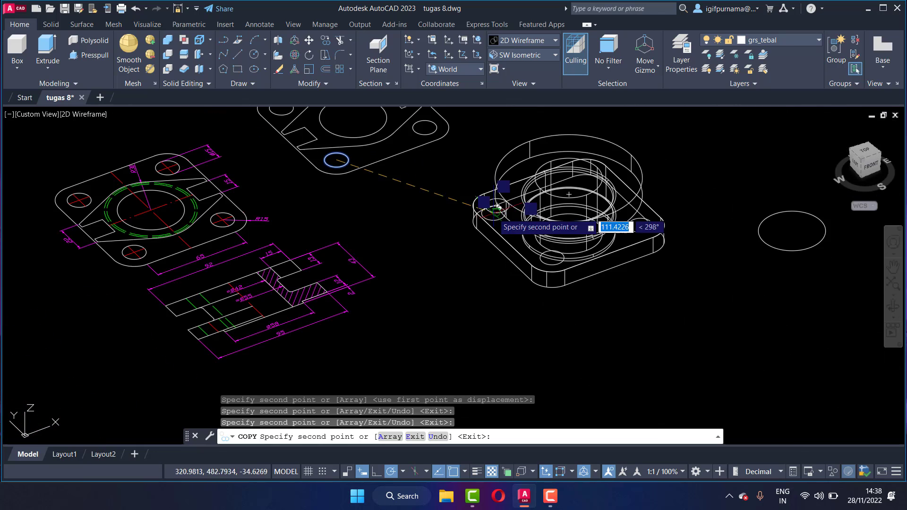
scroll(671, 165, "up", 5)
scroll(613, 180, "down", 5)
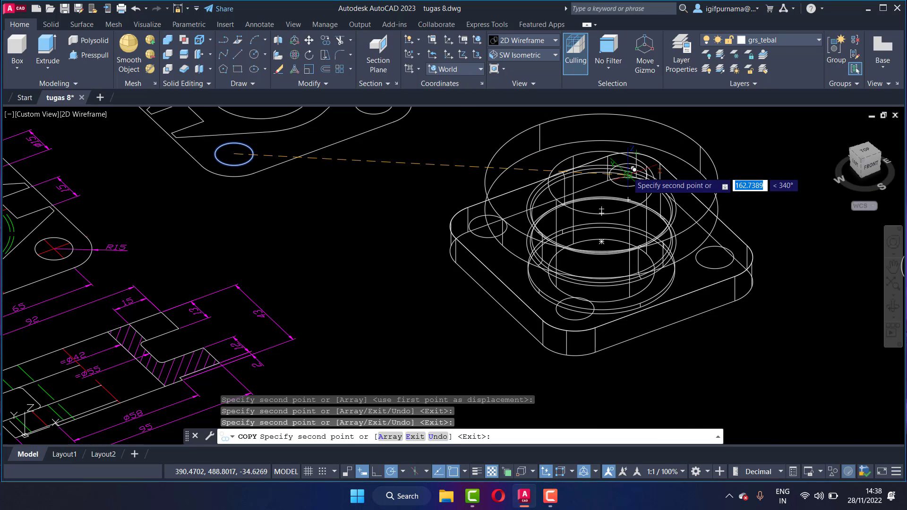
right_click(634, 169)
left_click(648, 178)
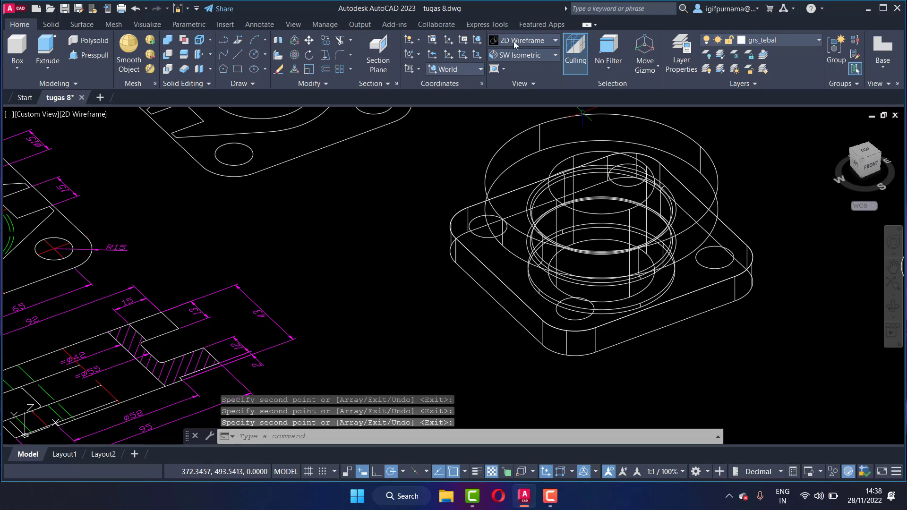
Step: Press-pull the front and right corner circles downward into cylinders
left_click(87, 55)
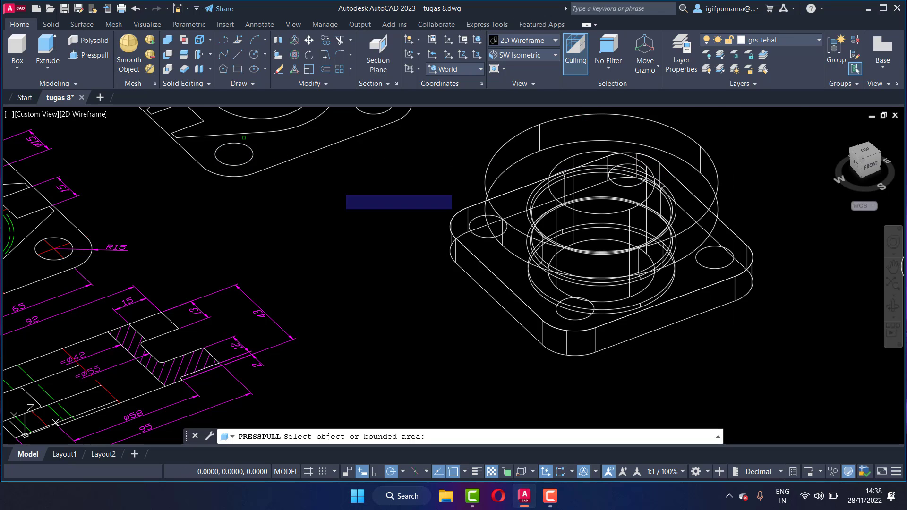
scroll(576, 362, "up", 3)
left_click(575, 282)
scroll(574, 282, "up", 2)
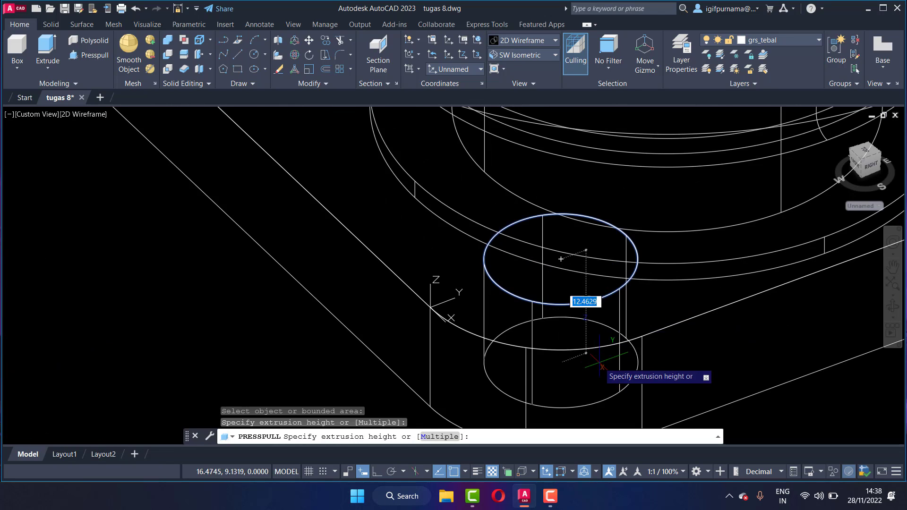
scroll(567, 279, "down", 4)
left_click(567, 326)
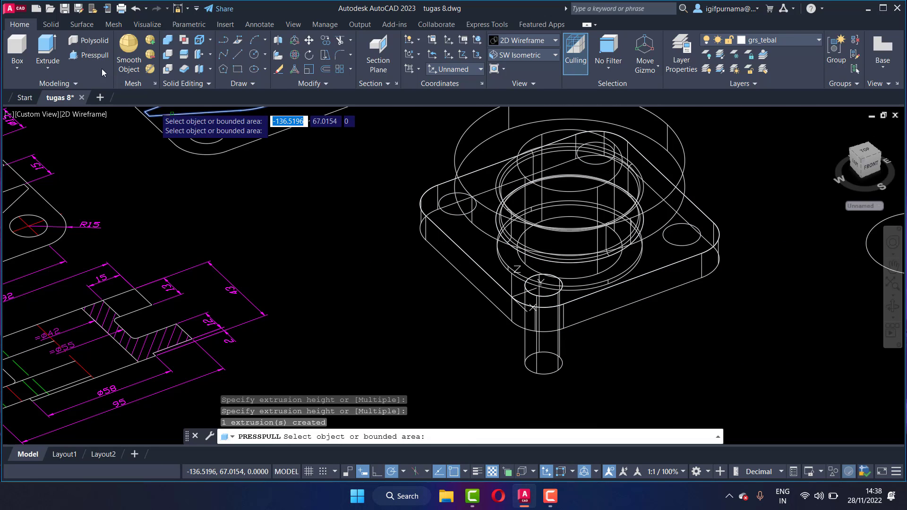
left_click(53, 71)
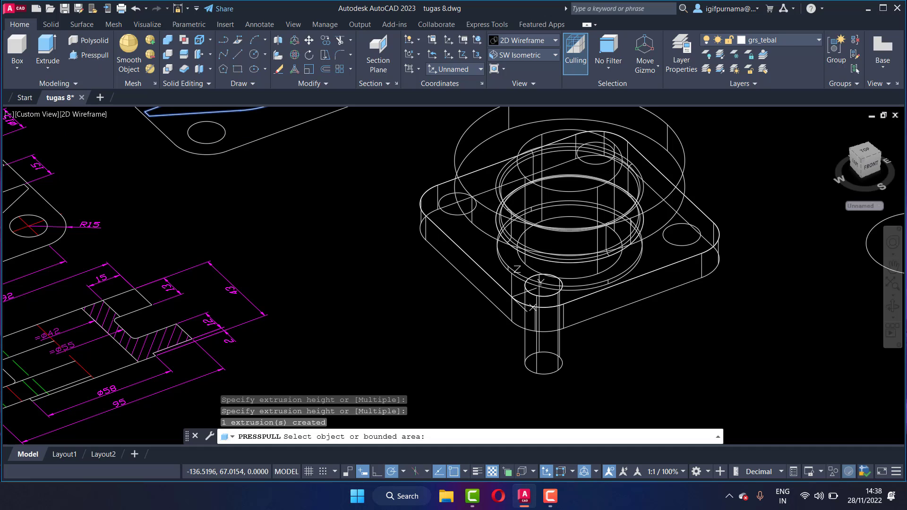
left_click(681, 314)
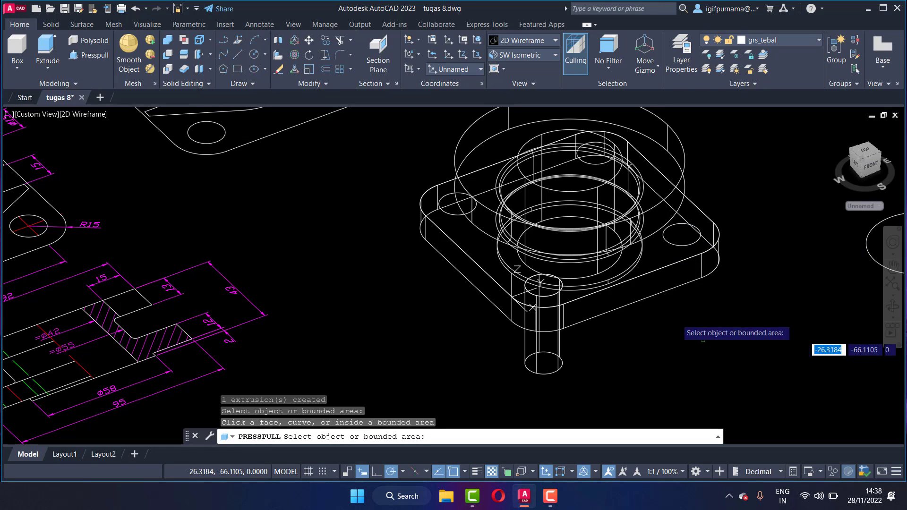
left_click(686, 237)
left_click(718, 338)
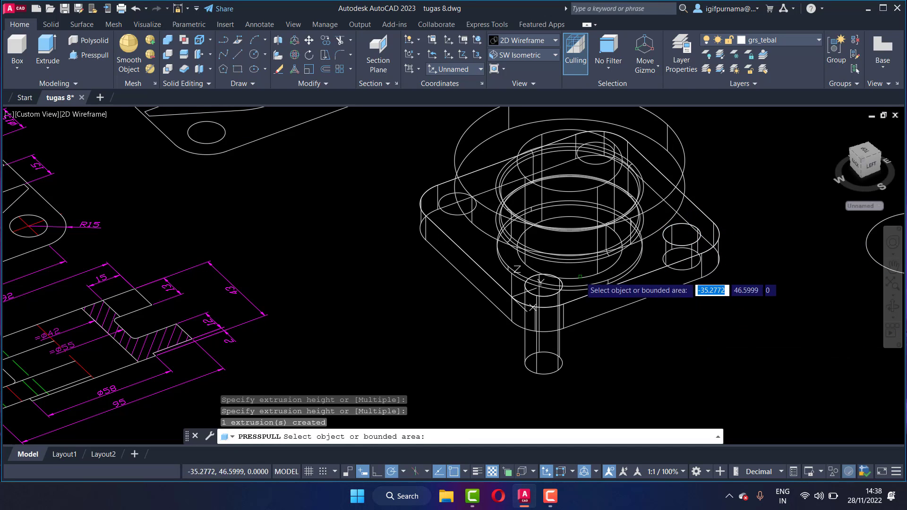
Step: Press-pull the left and rear corner circles into cylinders and show the model Shaded
left_click(456, 202)
left_click(457, 222)
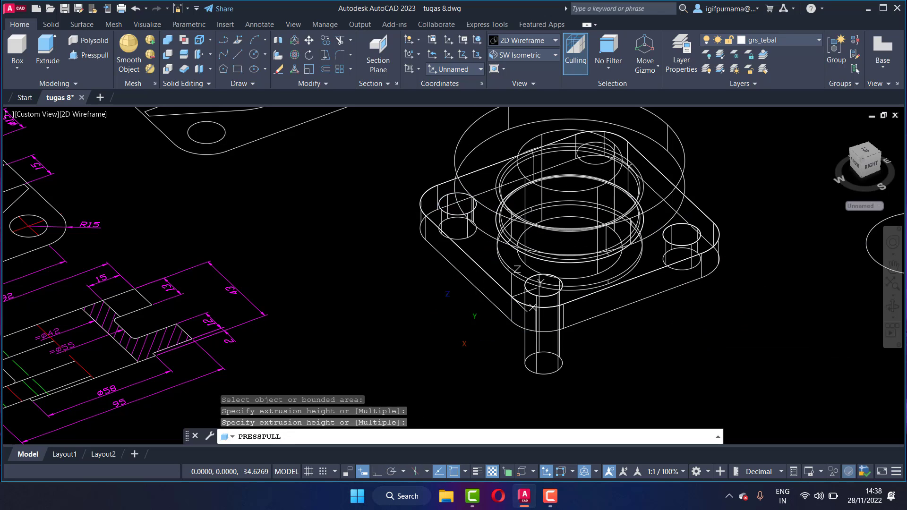
left_click(598, 155)
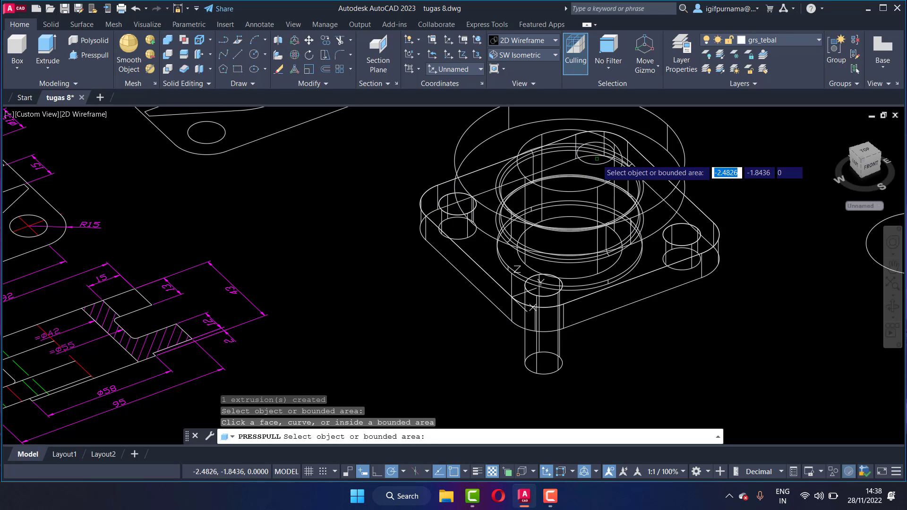
left_click(594, 163)
left_click(661, 331)
key("Return")
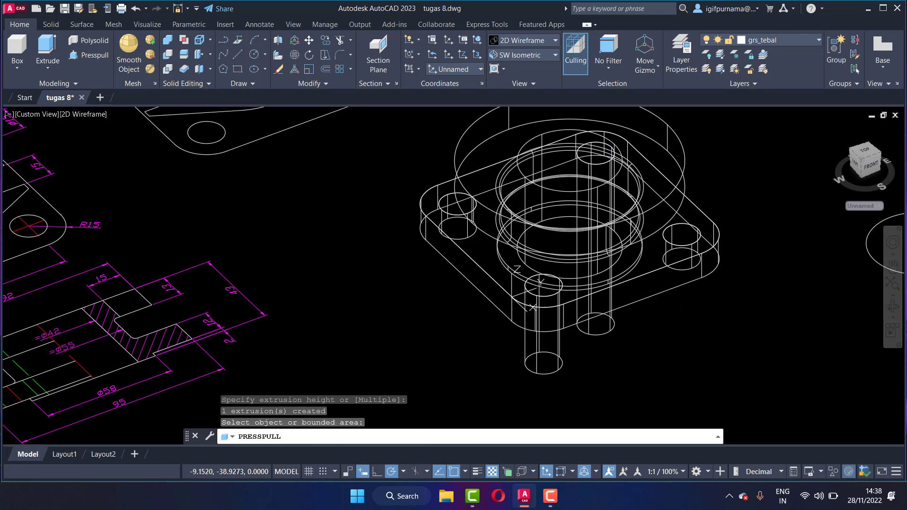
left_click(510, 41)
left_click(612, 107)
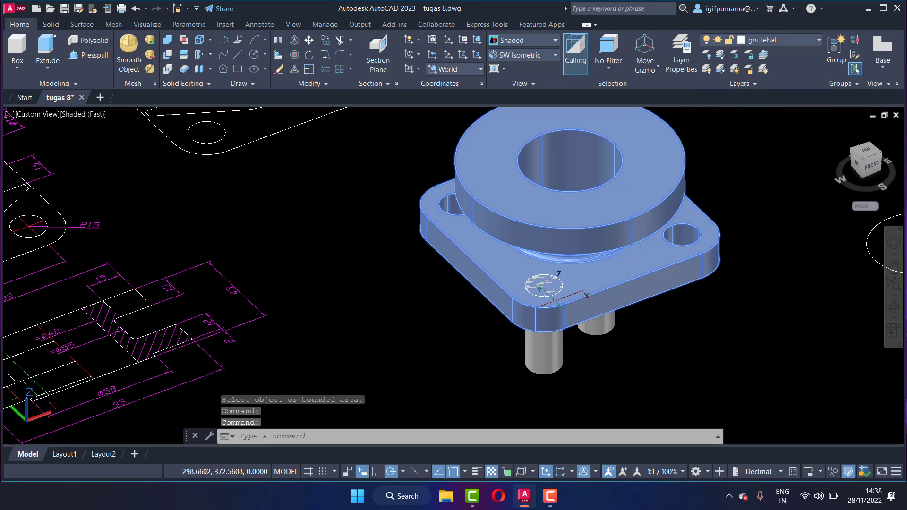
Step: Subtract the four cylinders from the flange solid, then zoom to view the drawing
left_click(168, 59)
left_click(586, 190)
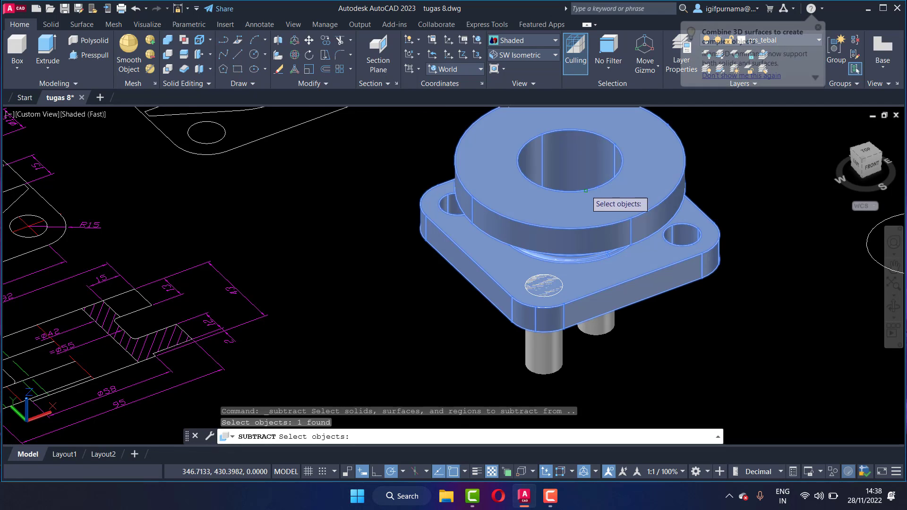
key("Return")
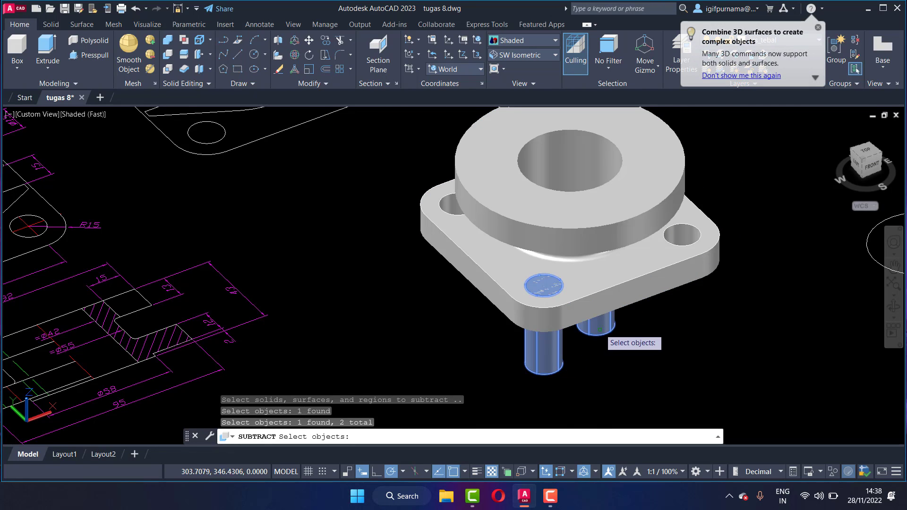
key("Return")
scroll(579, 316, "down", 3)
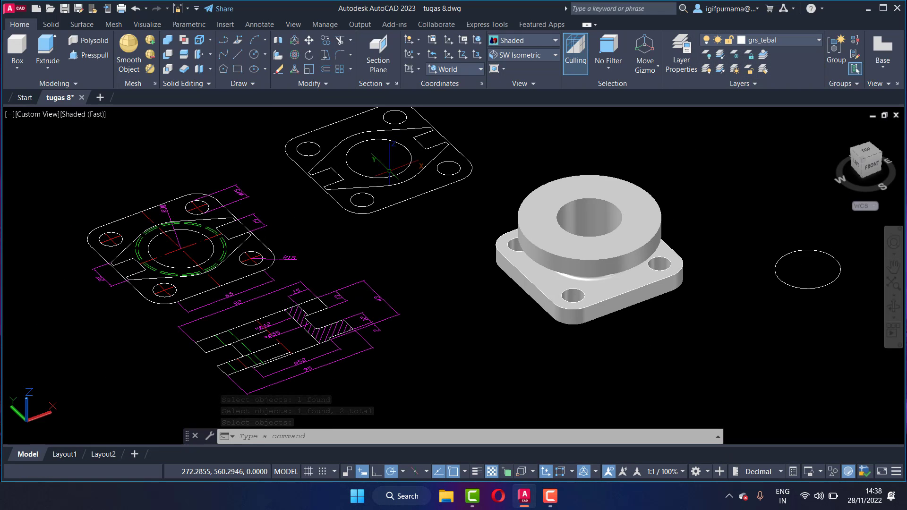
scroll(384, 163, "up", 3)
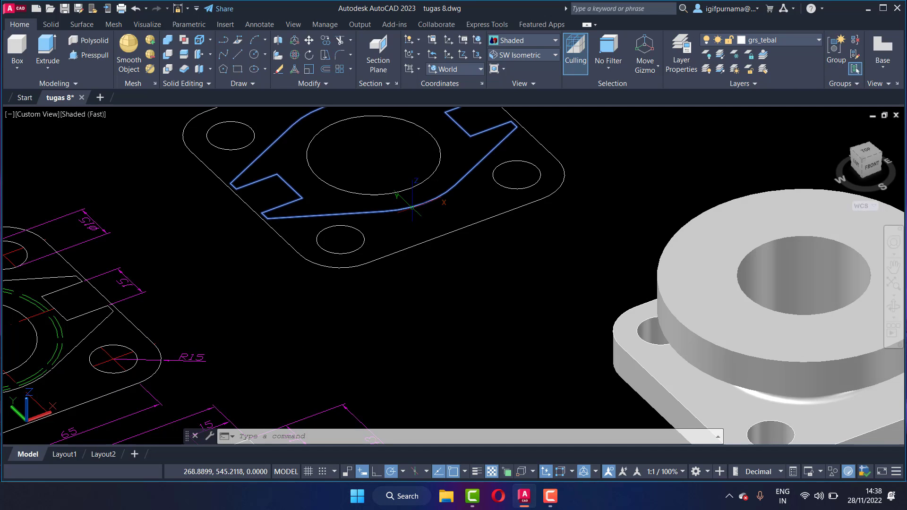
Step: Copy the slotted outline to the right of the model, then undo that misplaced copy
left_click(326, 41)
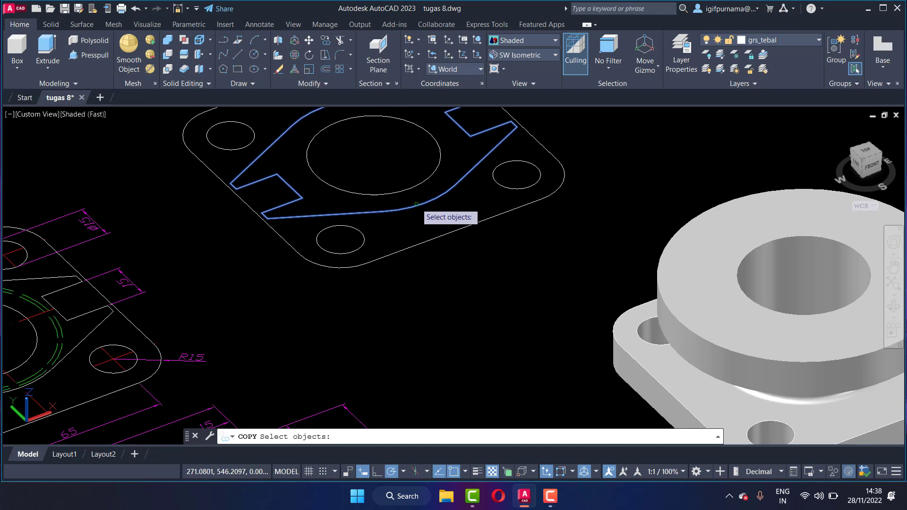
key("Return")
left_click(374, 155)
scroll(326, 198, "up", 2)
scroll(326, 199, "down", 5)
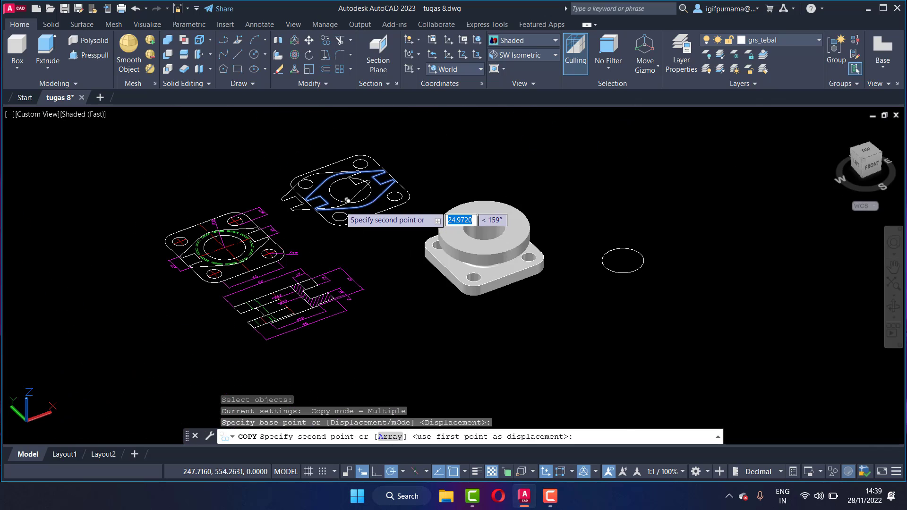
left_click(598, 211)
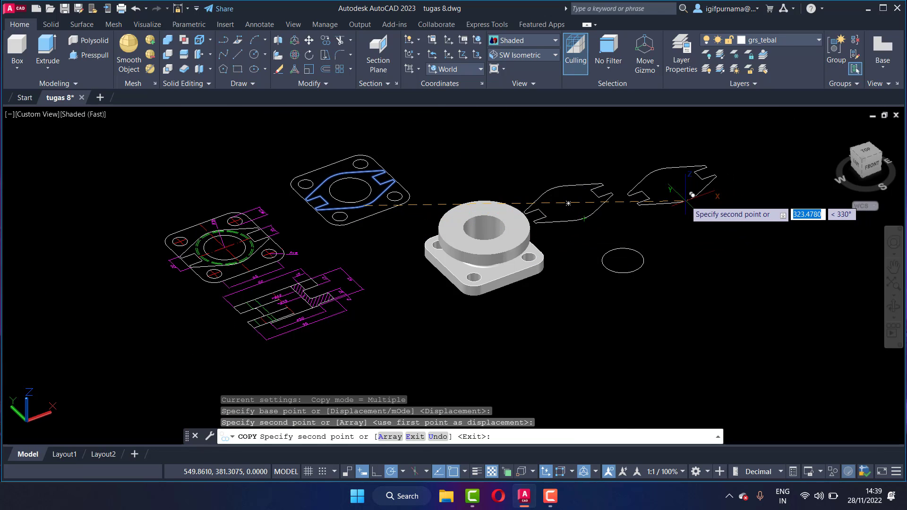
right_click(685, 201)
left_click(711, 209)
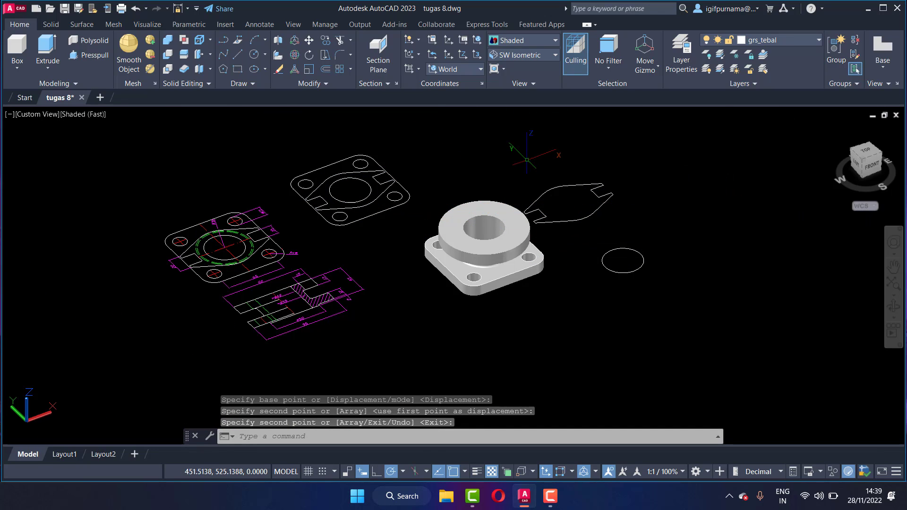
key("ctrl+z")
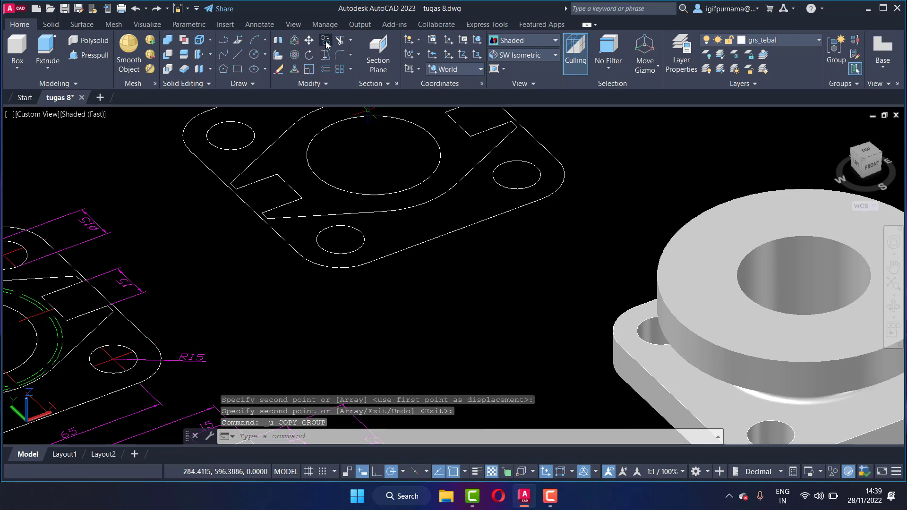
Step: Copy the slotted cutout and big circle from the circle centre into open space below the drawings
left_click(326, 43)
left_click(404, 218)
left_click(402, 163)
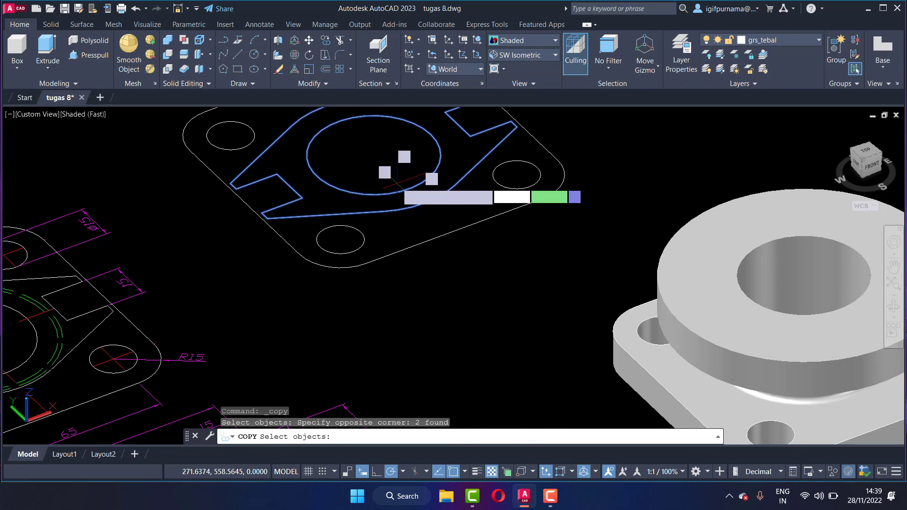
key("Return")
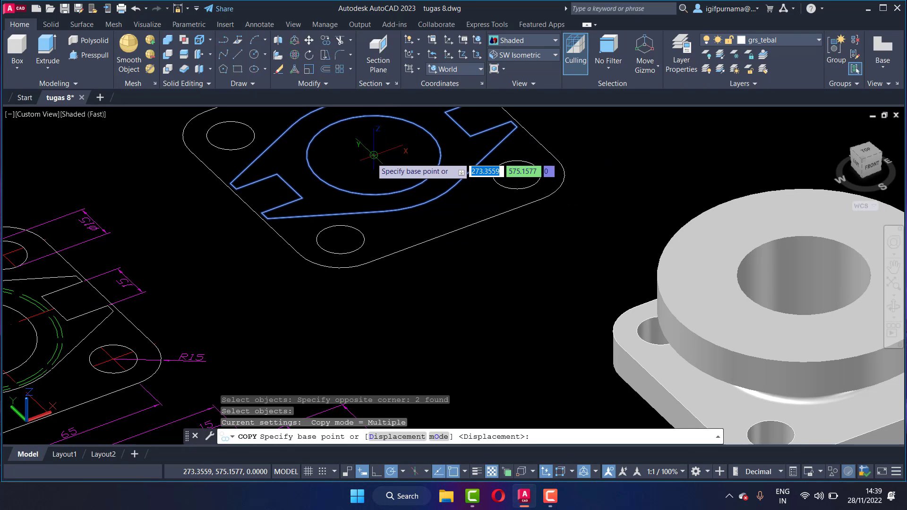
left_click(374, 155)
scroll(374, 155, "down", 5)
scroll(374, 155, "down", 2)
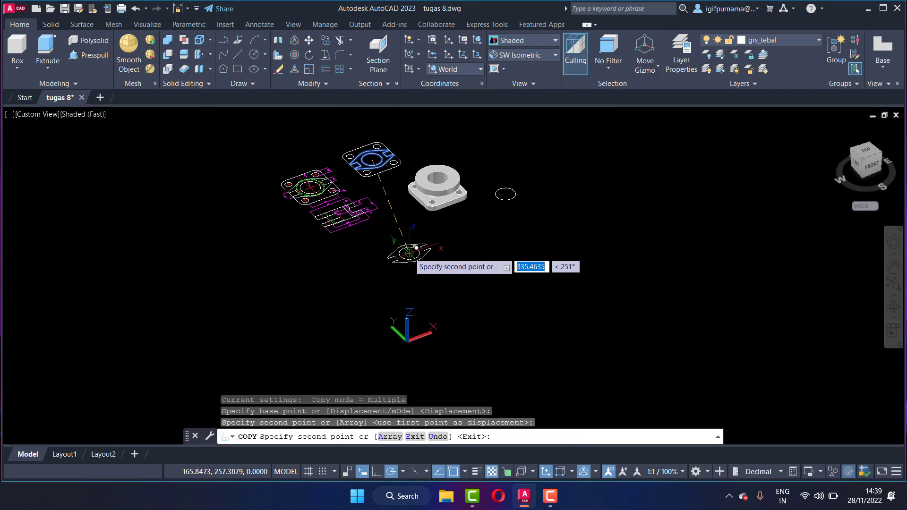
right_click(417, 248)
left_click(431, 259)
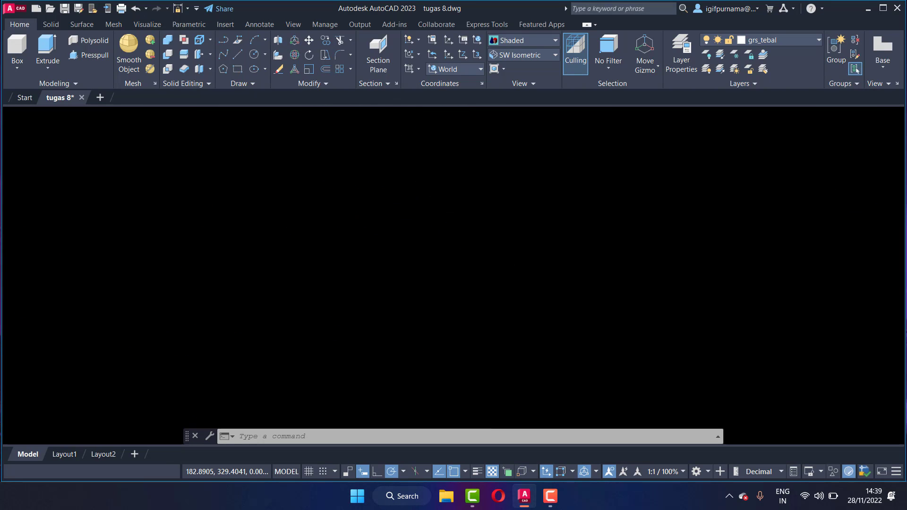
scroll(330, 165, "up", 3)
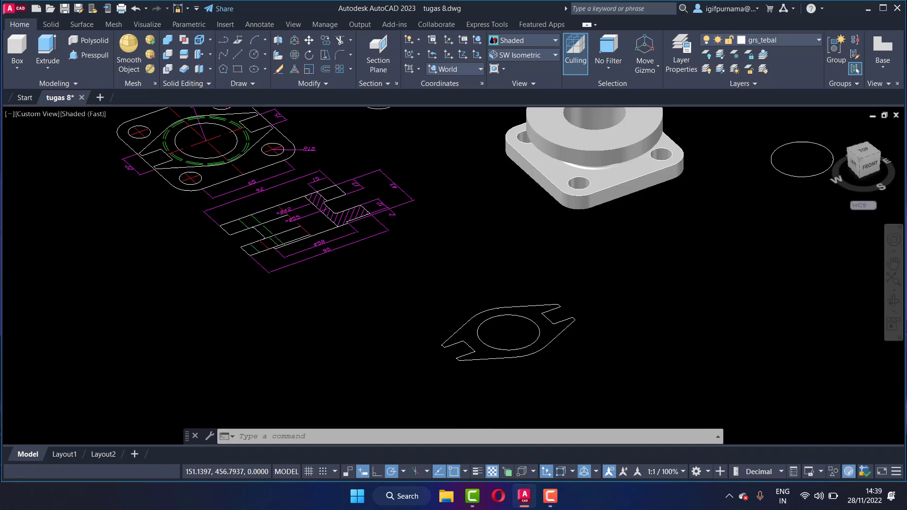
scroll(346, 199, "up", 3)
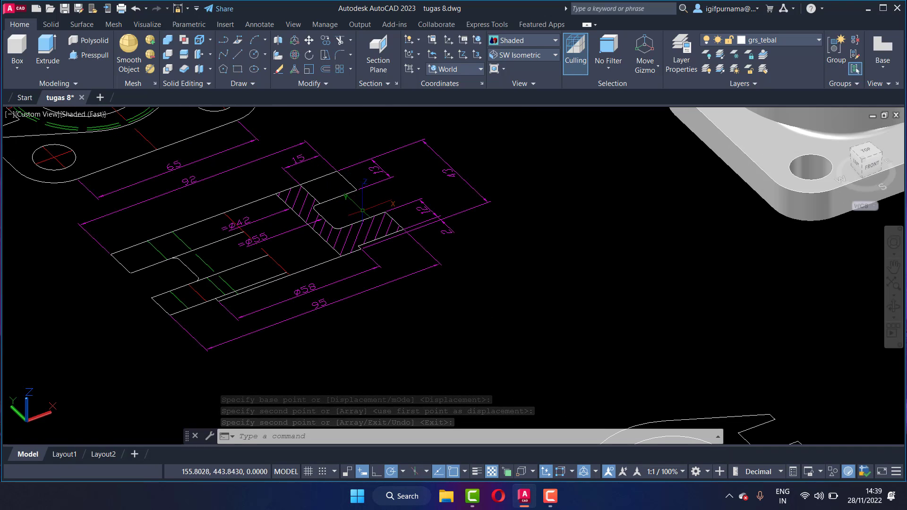
scroll(369, 180, "down", 2)
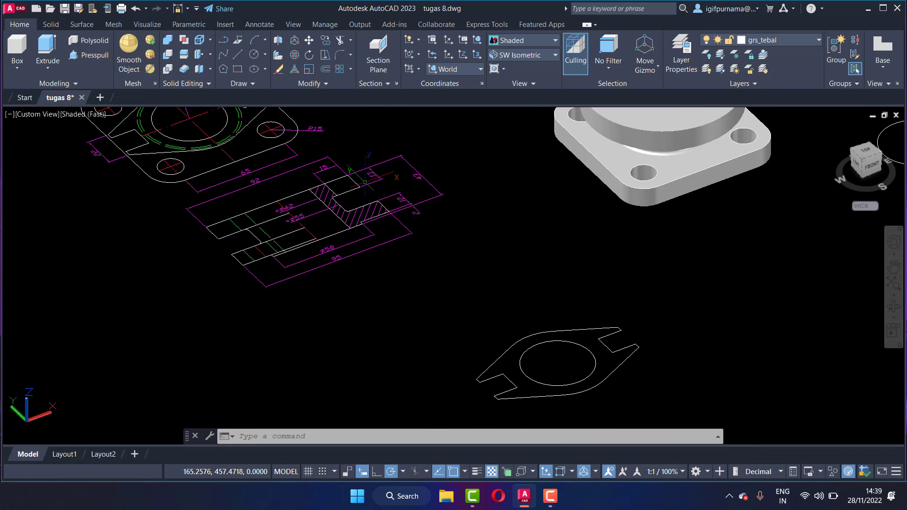
scroll(550, 321, "down", 2)
scroll(482, 275, "up", 3)
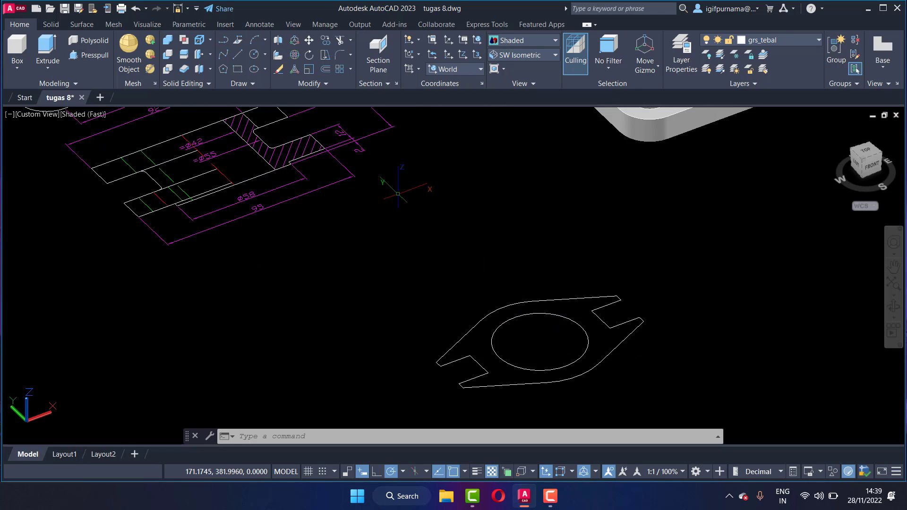
scroll(398, 193, "down", 2)
Step: Press-pull the slotted profile area to a height of 13
left_click(88, 55)
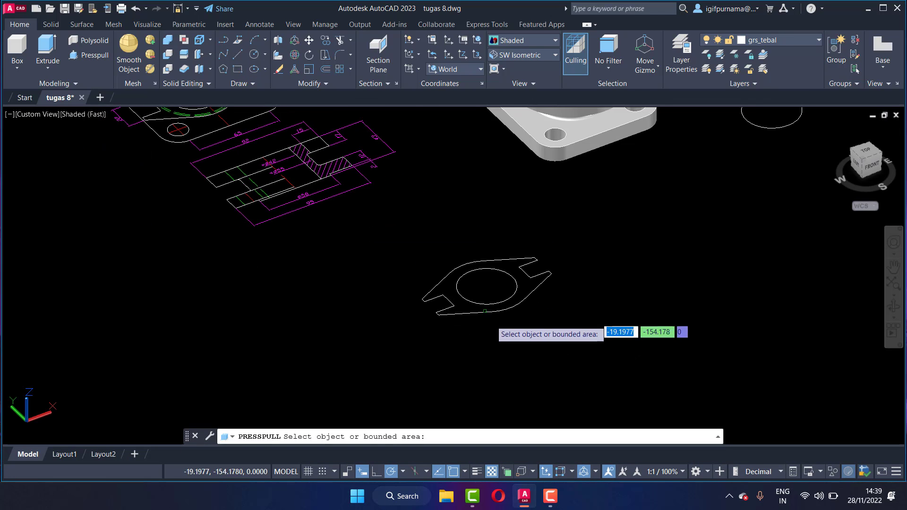
left_click(484, 308)
type("13")
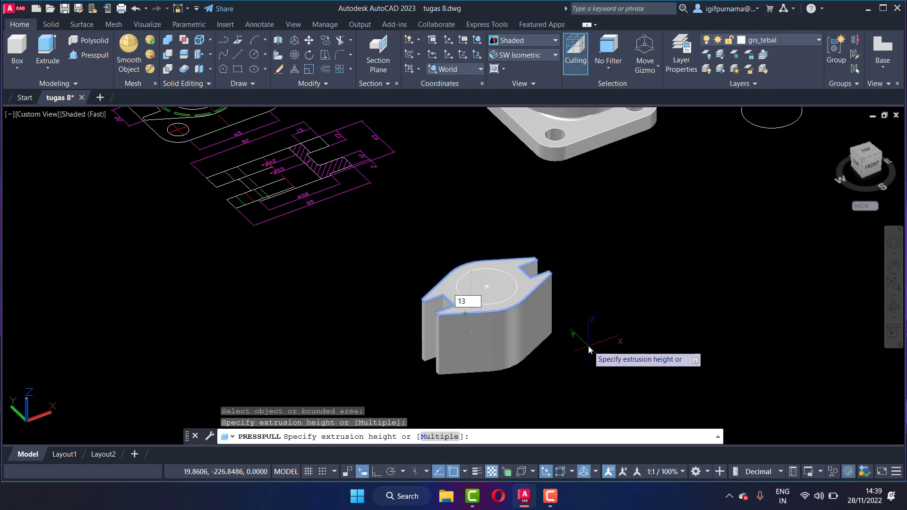
key("Return")
scroll(536, 333, "up", 3)
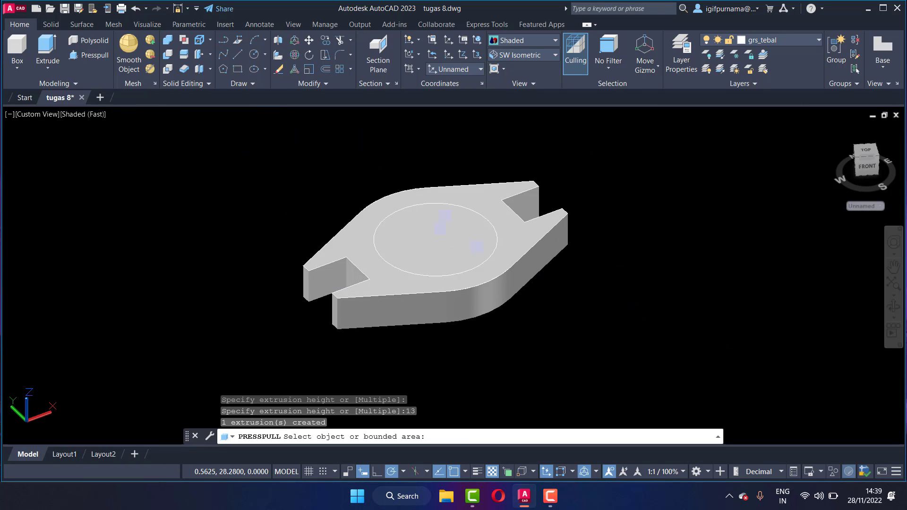
Step: Press-pull the central circle 13 units to cut a hole through the plate
left_click(440, 232)
left_click(584, 355)
key("Escape")
scroll(493, 360, "down", 4)
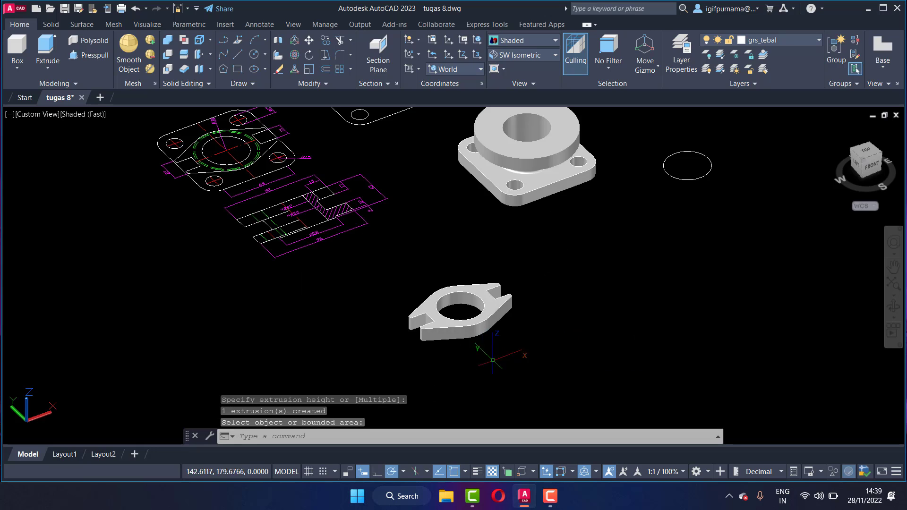
scroll(493, 360, "down", 1)
scroll(541, 166, "up", 1)
left_click(541, 165)
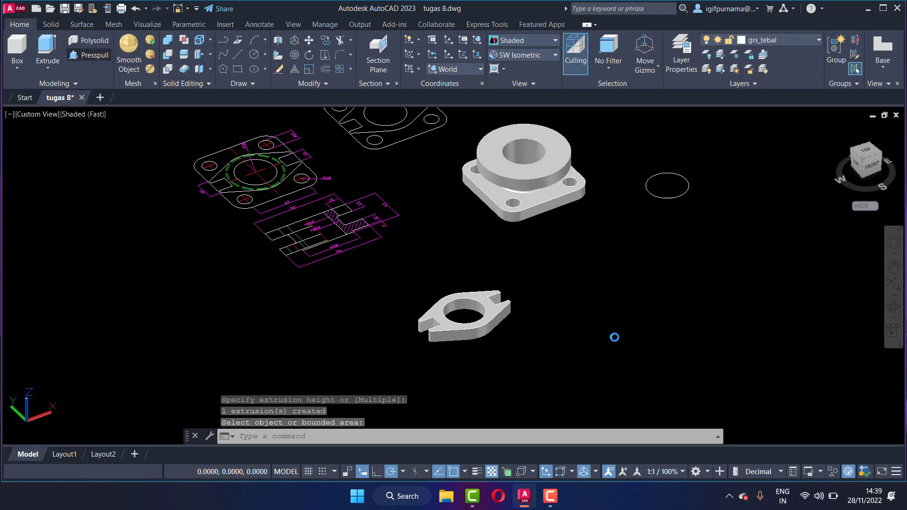
left_click(486, 306)
scroll(487, 307, "up", 2)
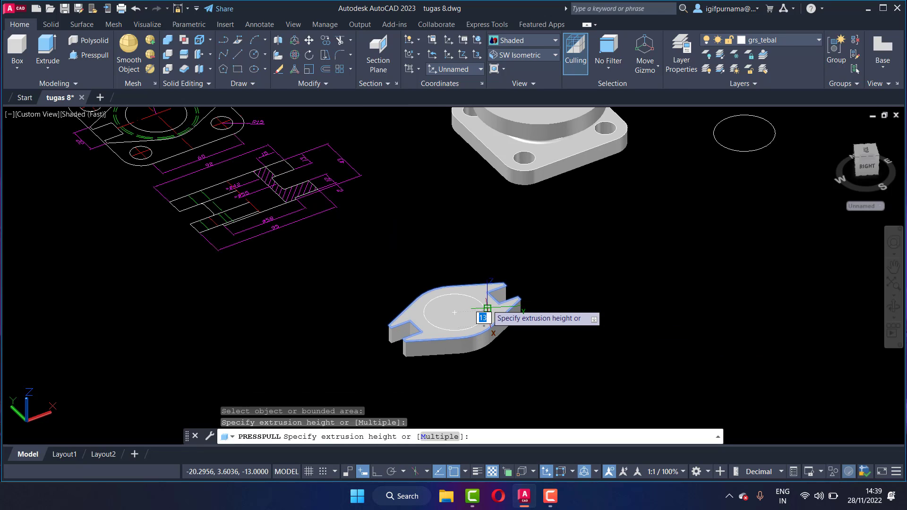
key("Return")
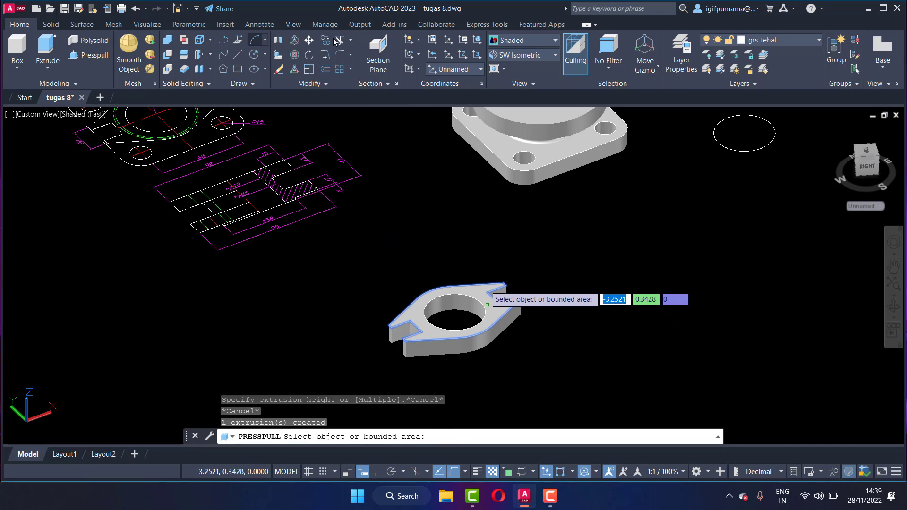
Step: Move the clamp plate onto the flange boss, undo it, and switch to wireframe display
left_click(309, 40)
left_click(470, 330)
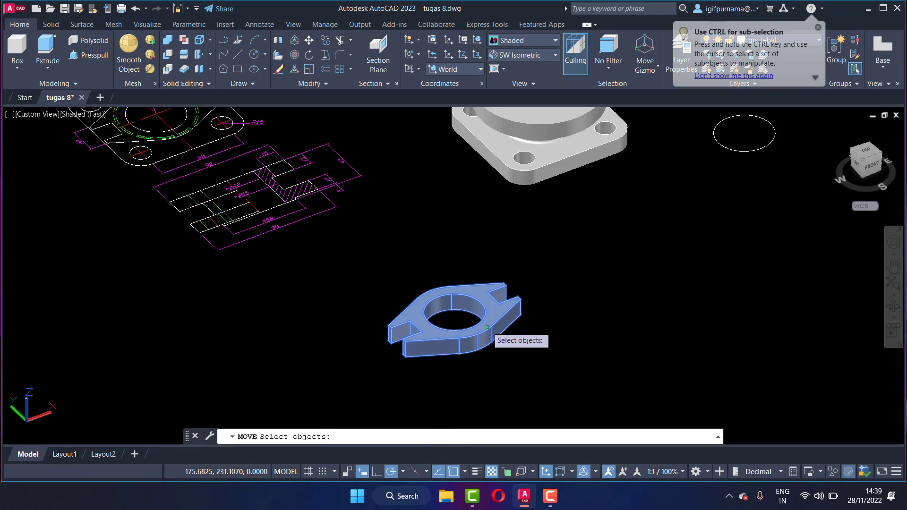
key("Return")
left_click(455, 313)
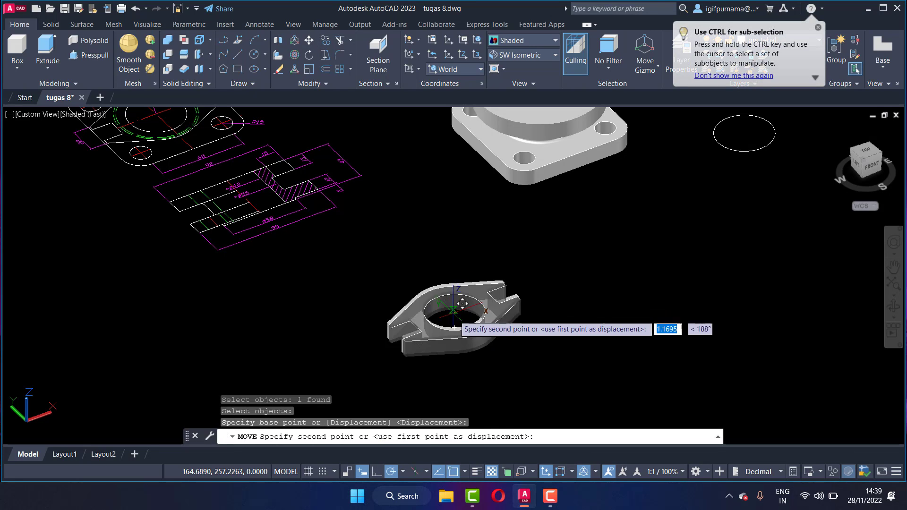
scroll(421, 378, "down", 3)
scroll(497, 237, "up", 5)
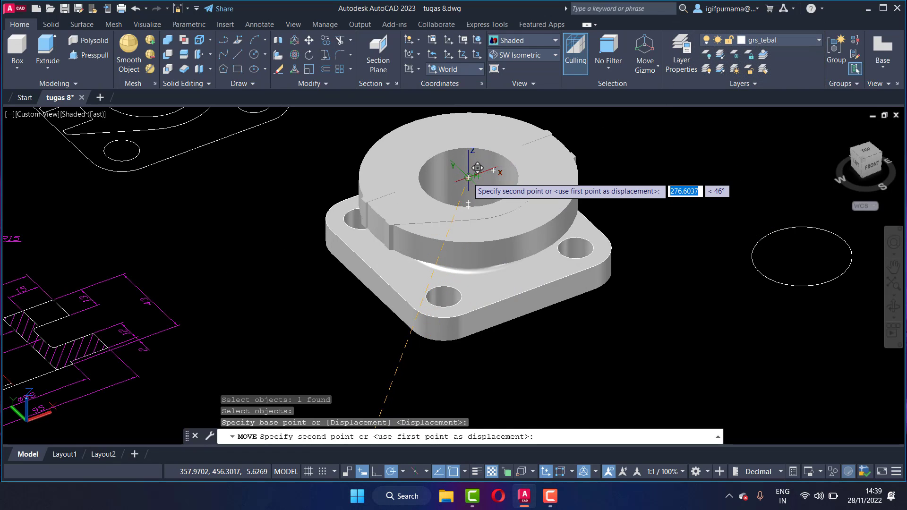
left_click(468, 178)
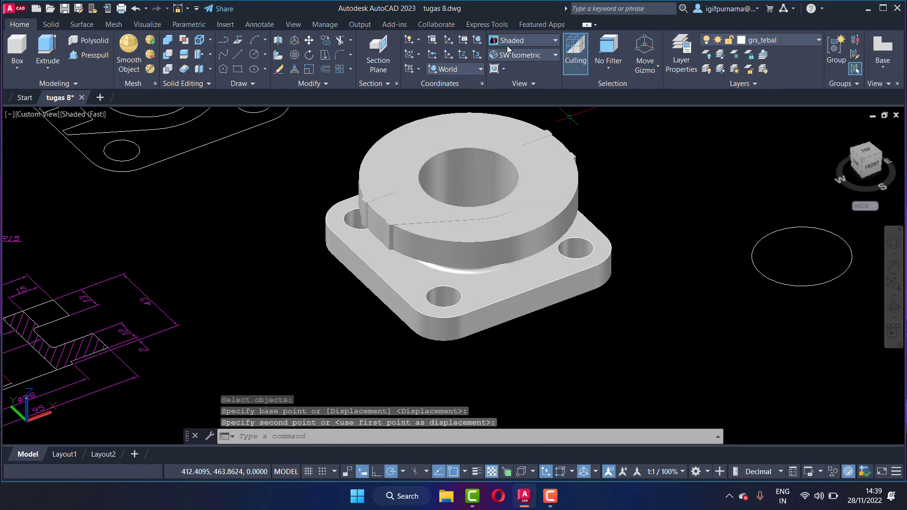
key("ctrl+z")
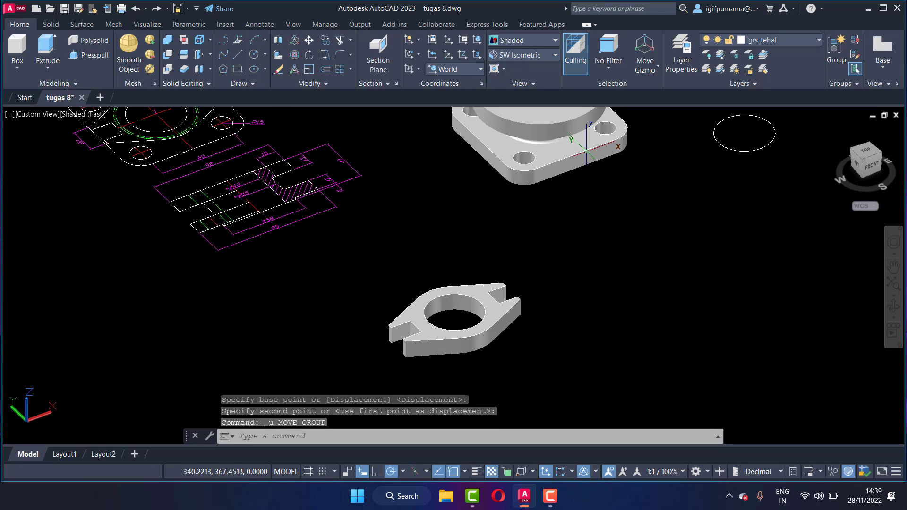
left_click(511, 41)
left_click(515, 56)
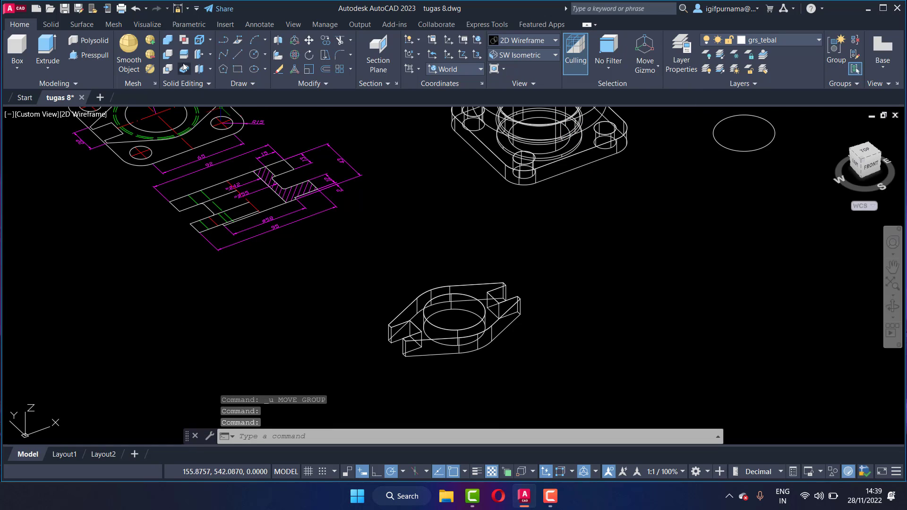
Step: Move the clamp plate from its hole centre onto the top of the flange's raised ring
left_click(307, 40)
left_click(535, 373)
left_click(480, 333)
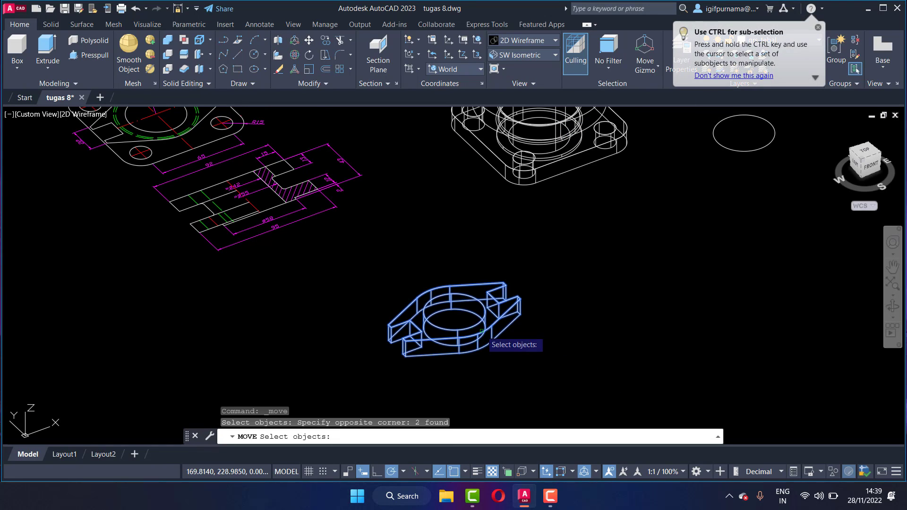
key("Return")
left_click(455, 315)
scroll(522, 264, "down", 2)
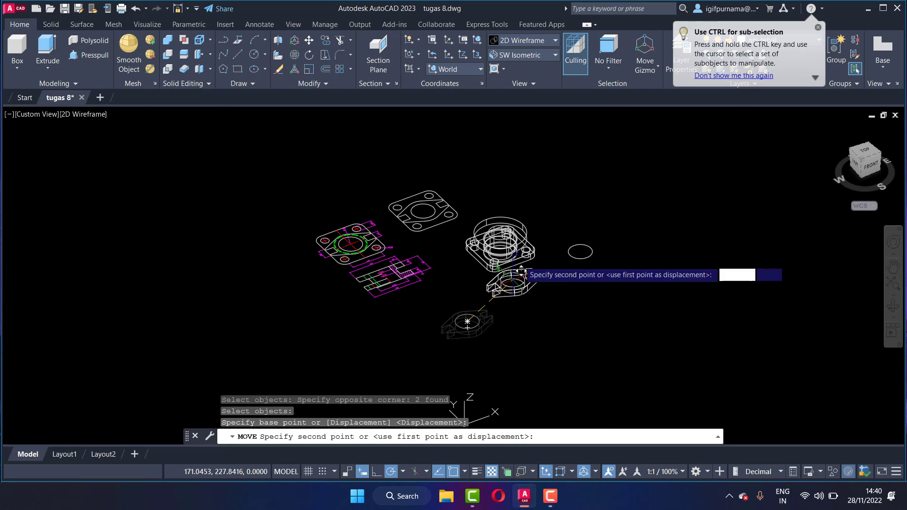
scroll(525, 242, "up", 5)
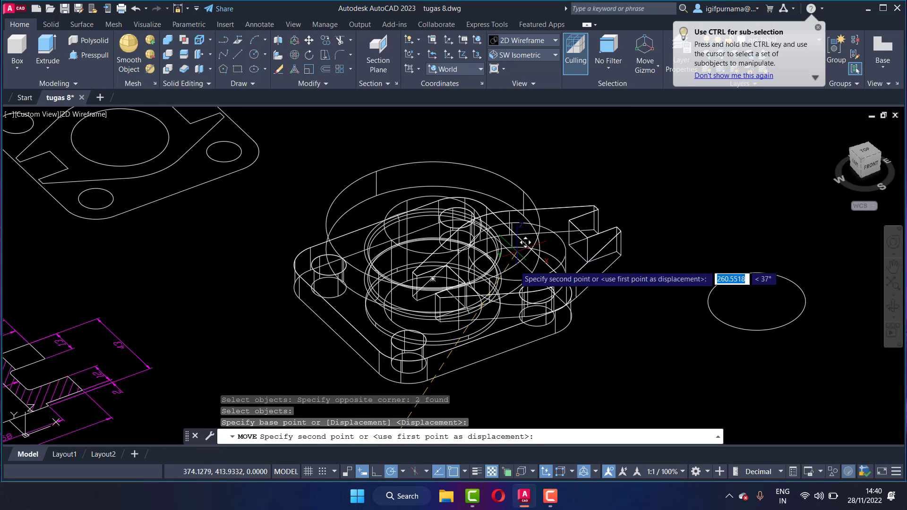
left_click(442, 216)
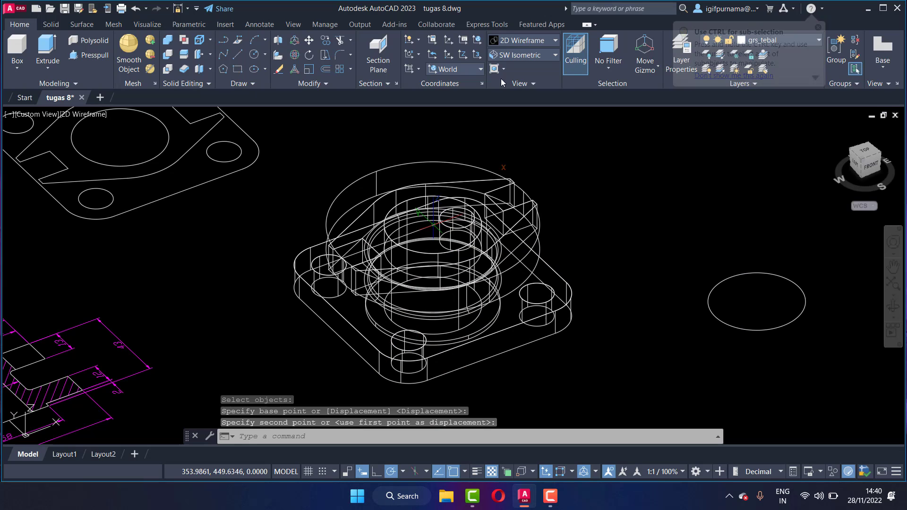
Step: Set the visual style to Conceptual, then to Shaded
left_click(509, 41)
left_click(667, 66)
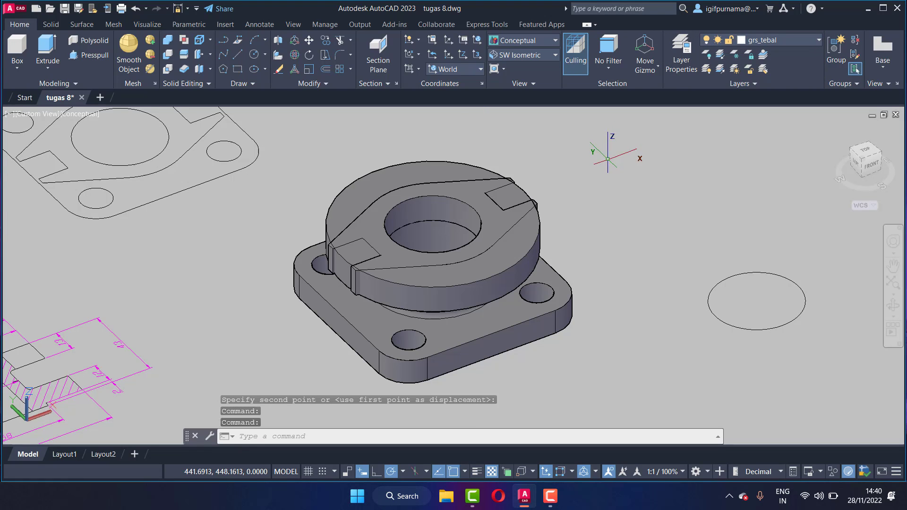
left_click(503, 44)
left_click(614, 109)
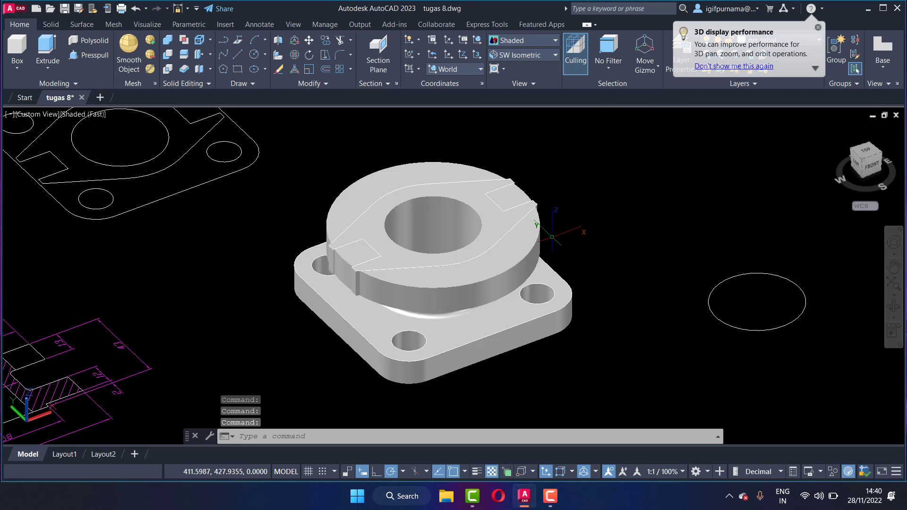
scroll(575, 224, "down", 2)
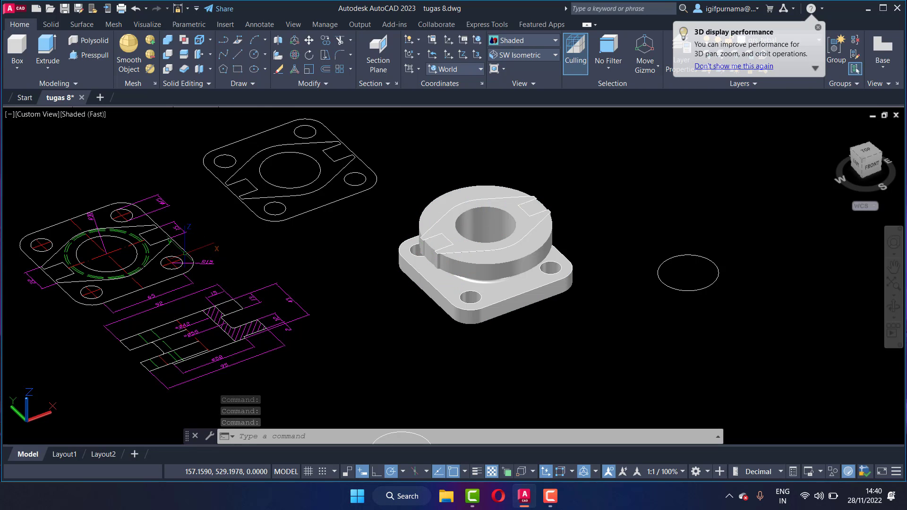
scroll(483, 246, "up", 2)
scroll(472, 255, "up", 2)
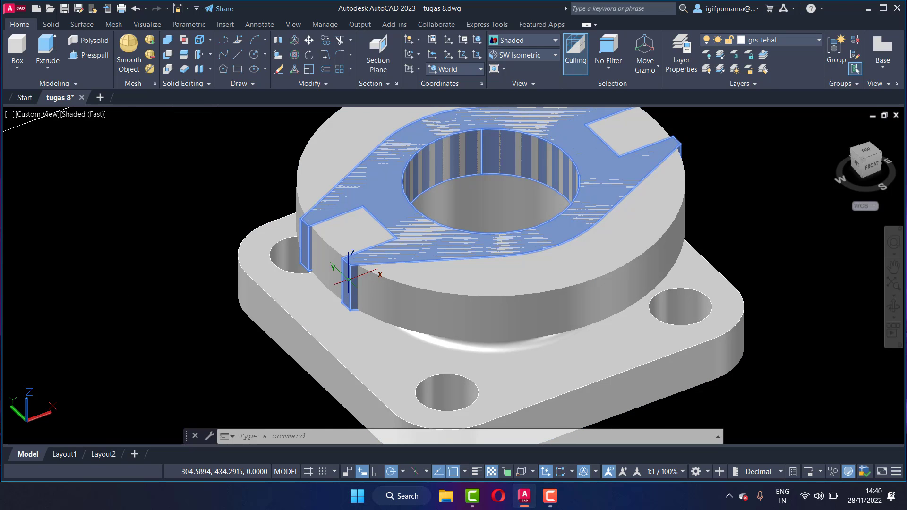
scroll(348, 279, "down", 4)
scroll(189, 284, "down", 1)
scroll(94, 284, "up", 2)
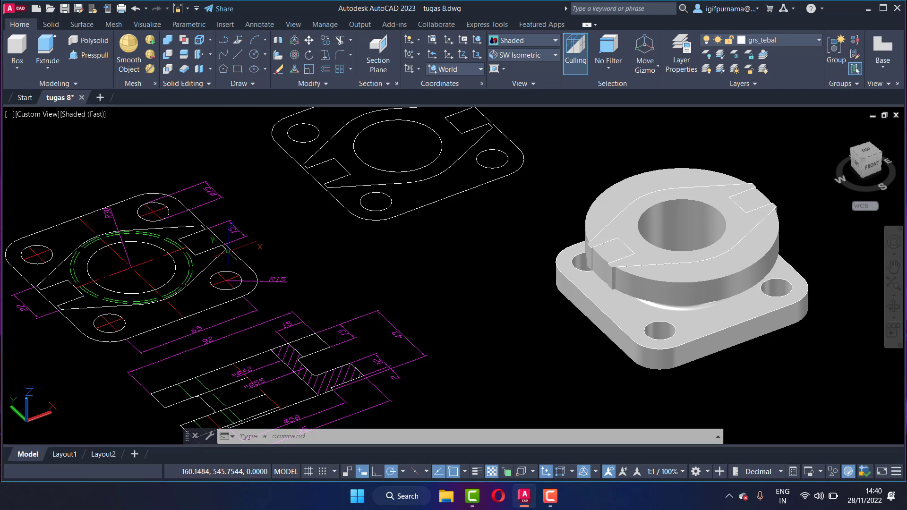
Step: Start a line on the drawing, cancel it, and orbit the view slightly
left_click(238, 54)
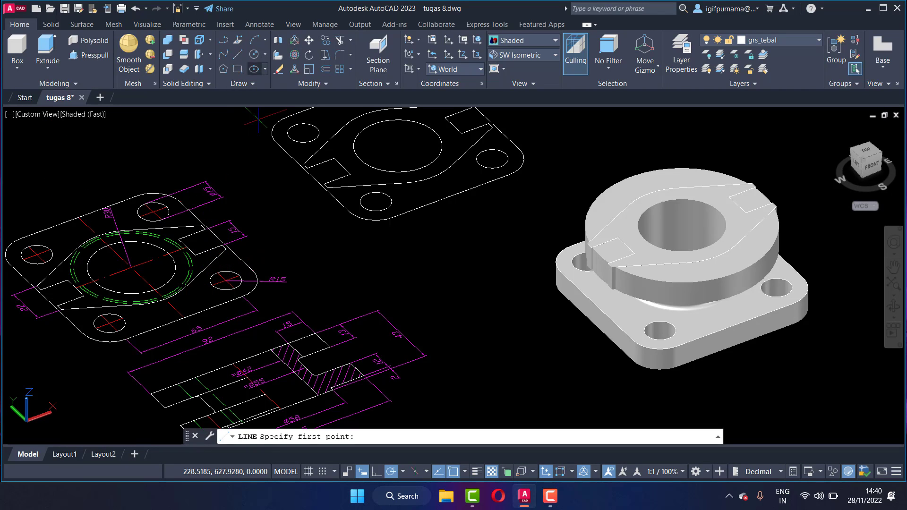
left_click(228, 247)
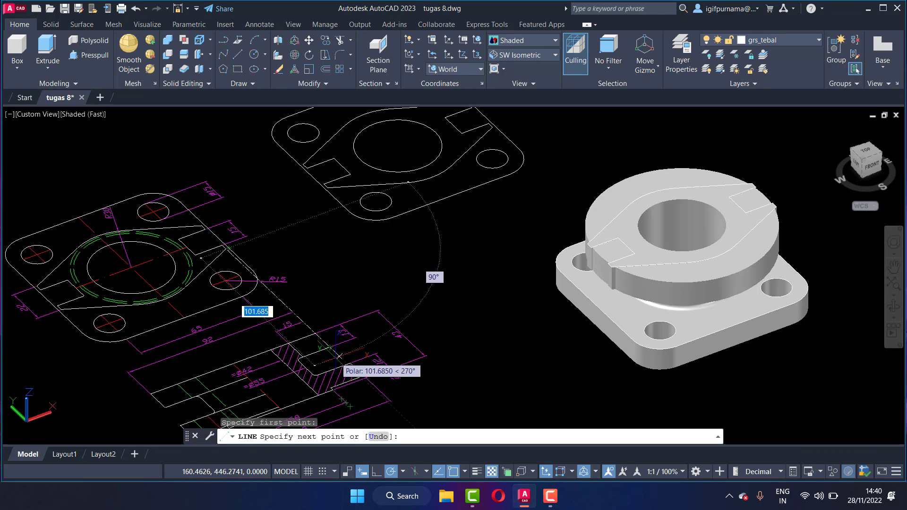
scroll(332, 352, "up", 2)
scroll(335, 358, "up", 3)
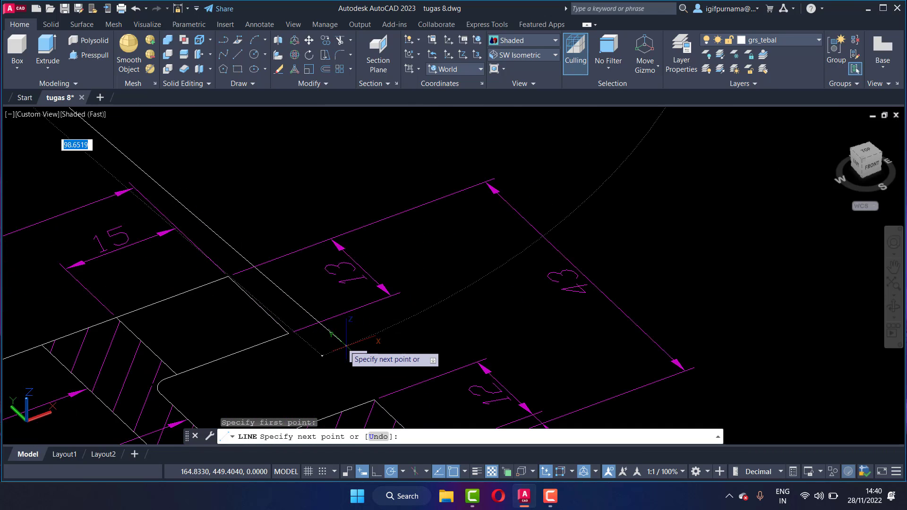
scroll(318, 361, "down", 2)
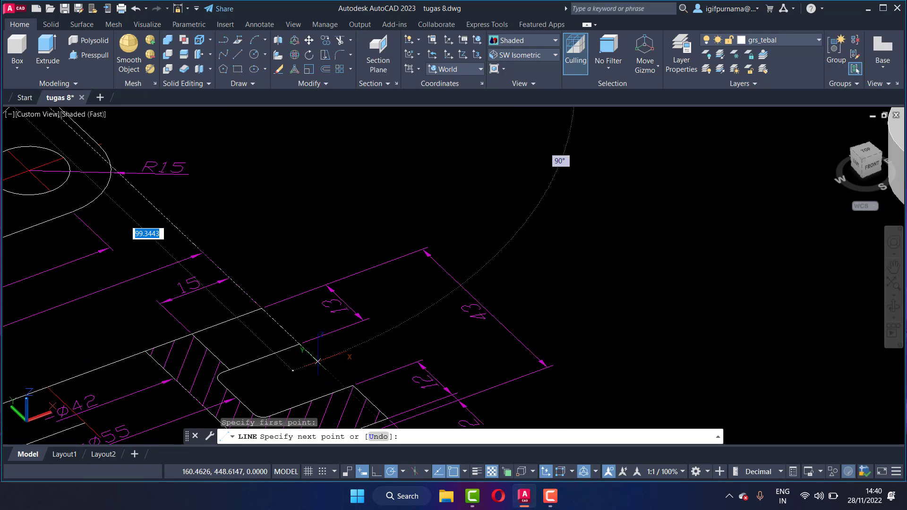
scroll(318, 361, "down", 2)
scroll(318, 361, "down", 2)
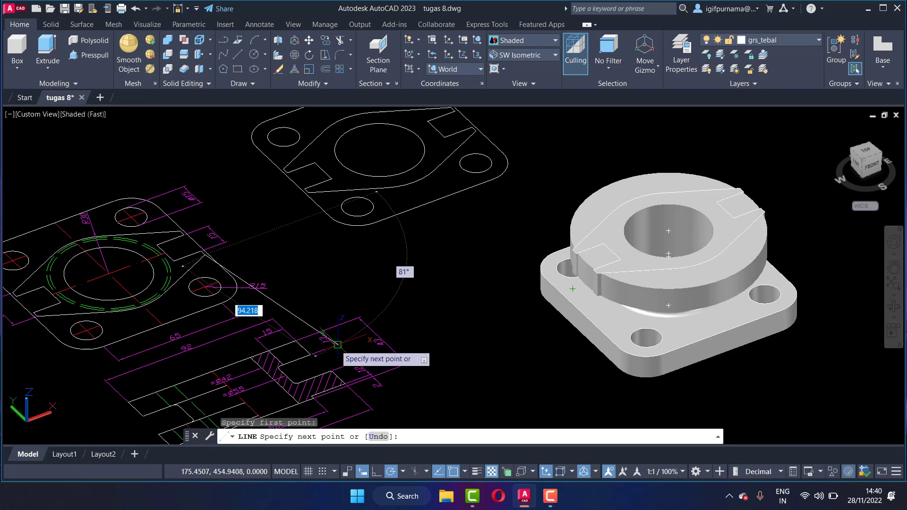
key("Escape")
scroll(378, 213, "up", 1)
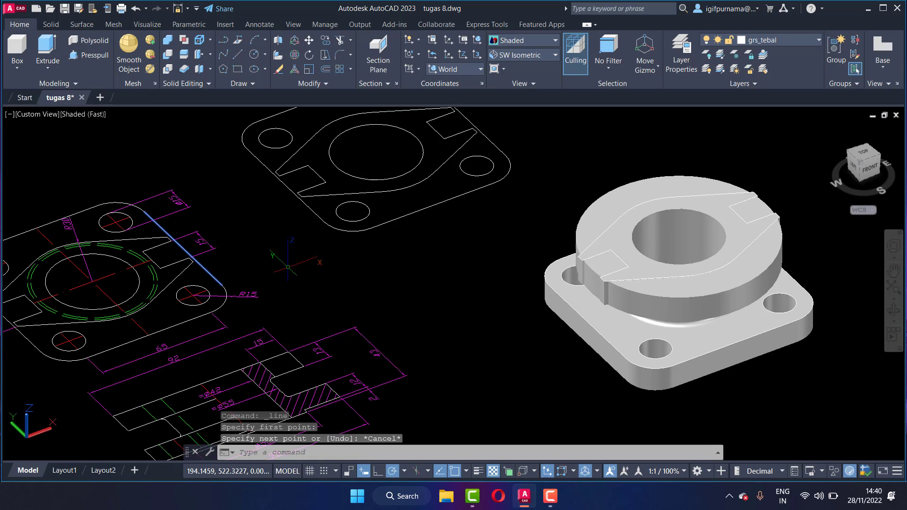
middle_click_drag(302, 267, 290, 267, "shift")
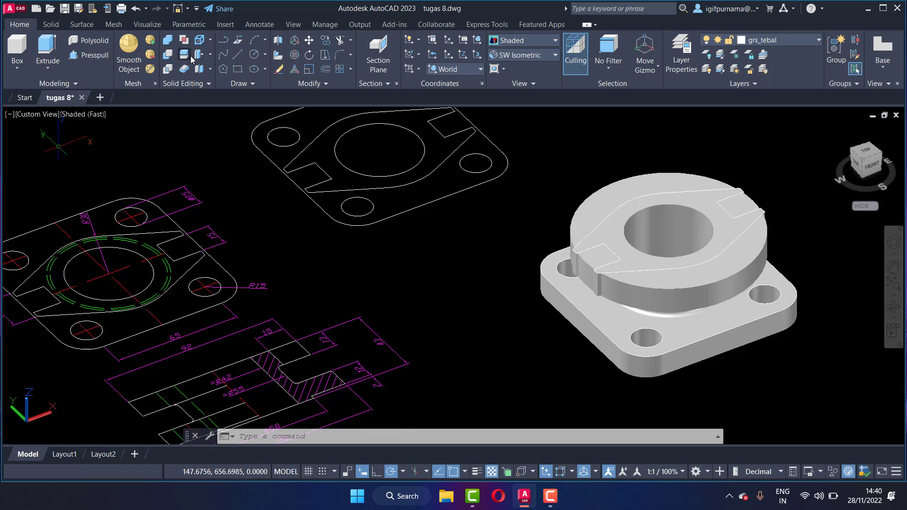
Step: Abandon a second line attempt, re-orbit the model and launch PRESSPULL with Ctrl+Shift+E
left_click(243, 56)
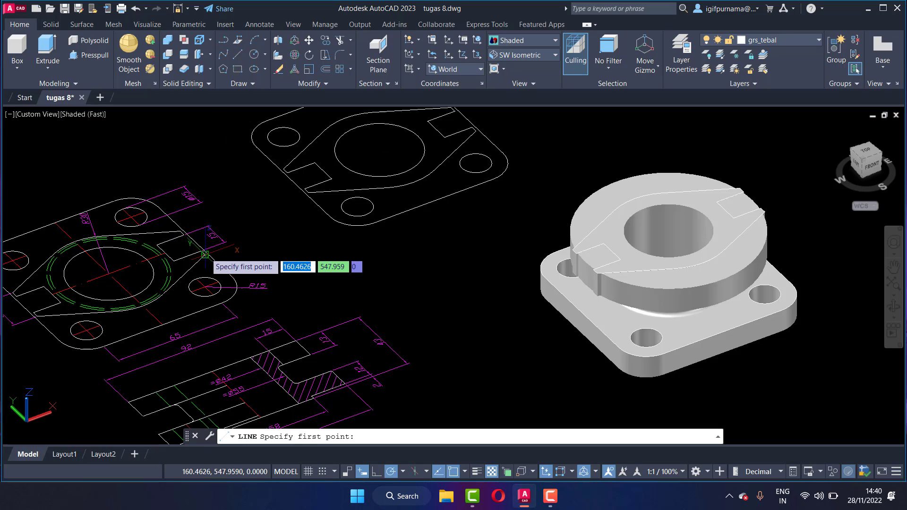
left_click(310, 352)
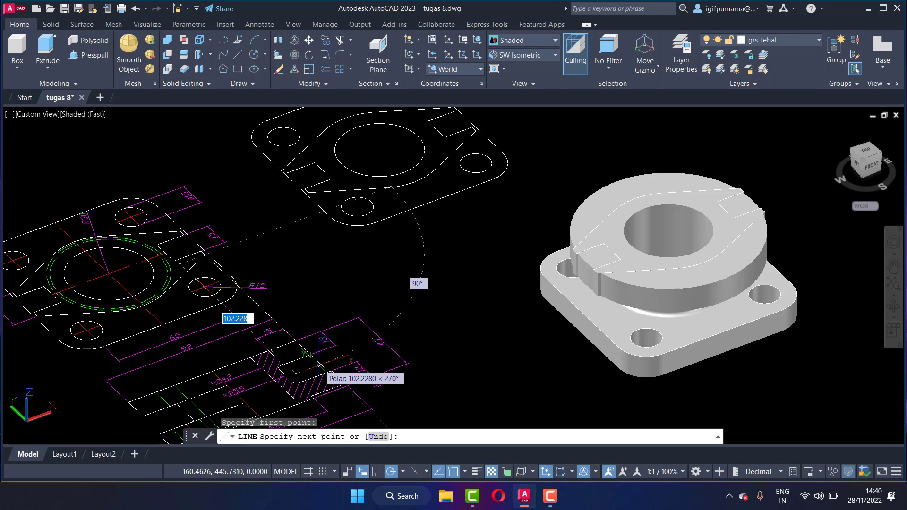
key("Escape")
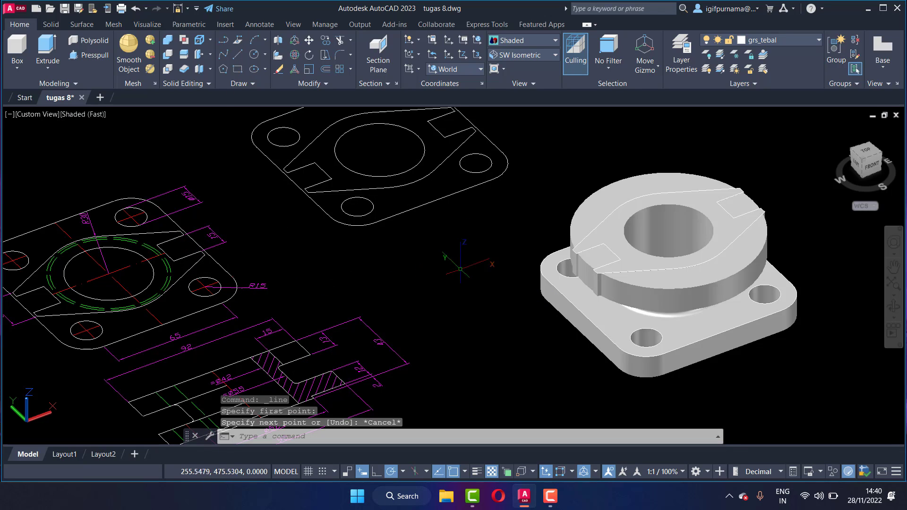
left_click(677, 231)
key("Escape")
middle_click_drag(359, 156, 378, 151, "shift")
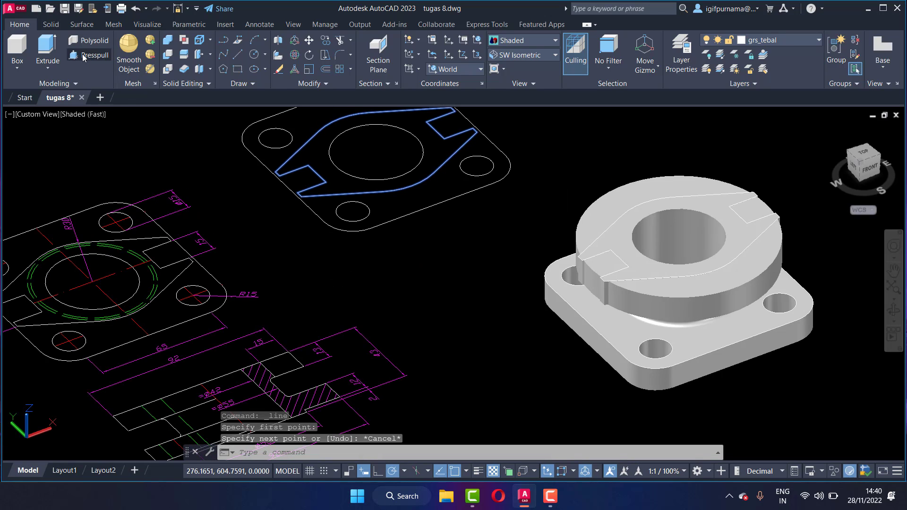
key("ctrl+shift+e")
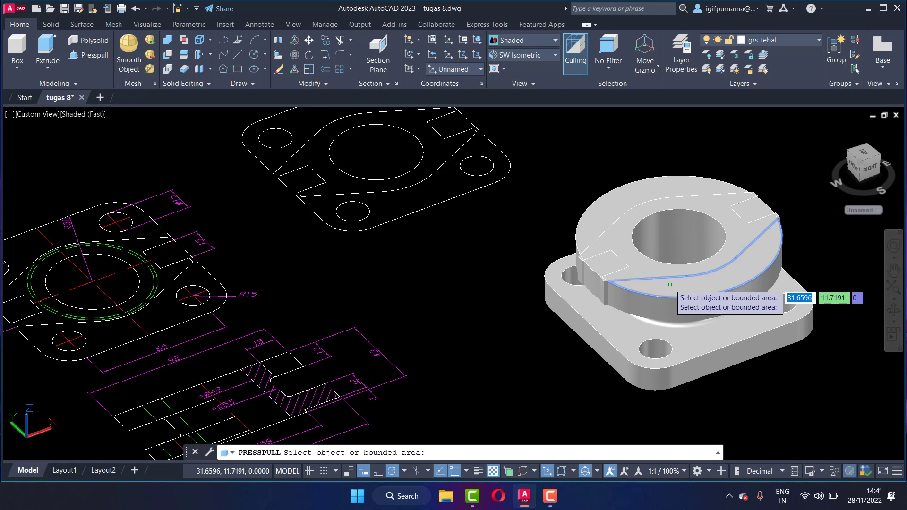
Step: Press-pull the clamp plate outline upward and cut the small square area down into a notch
left_click(671, 289)
left_click(669, 302)
scroll(619, 269, "up", 3)
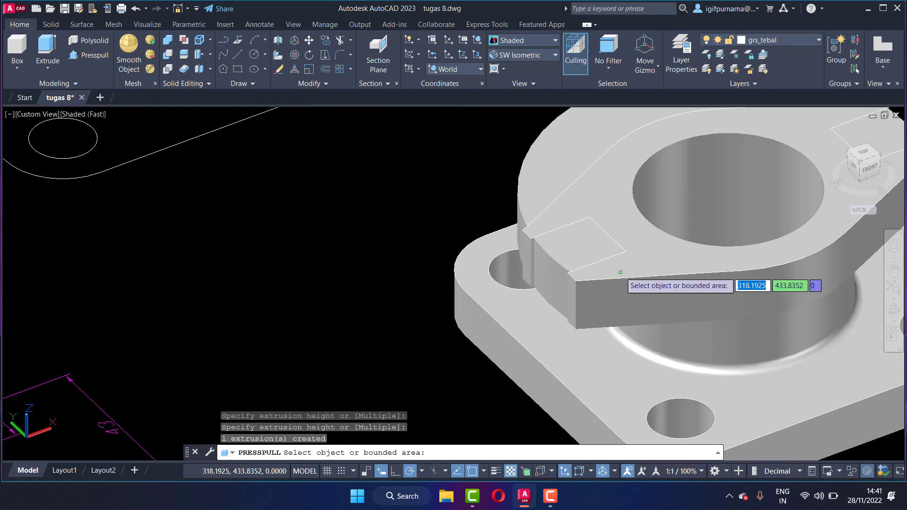
left_click(585, 242)
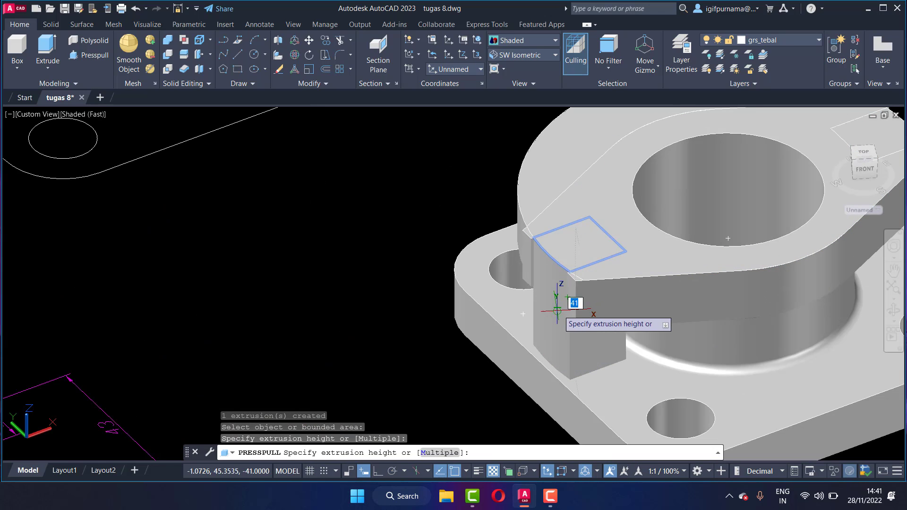
left_click(560, 305)
Step: Press-pull another face area and the plate's top-right corner area, then end the press-pull
left_click(540, 172)
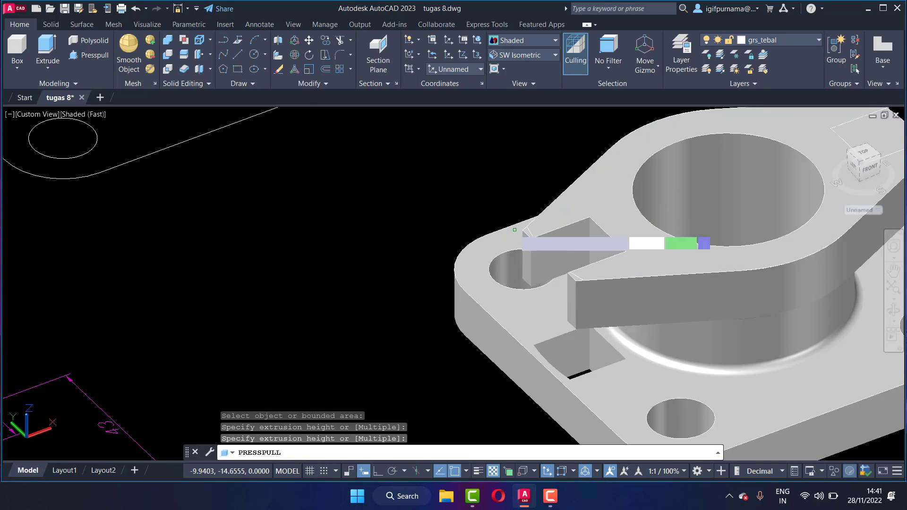
left_click(510, 231)
scroll(614, 236, "down", 3)
scroll(610, 215, "up", 3)
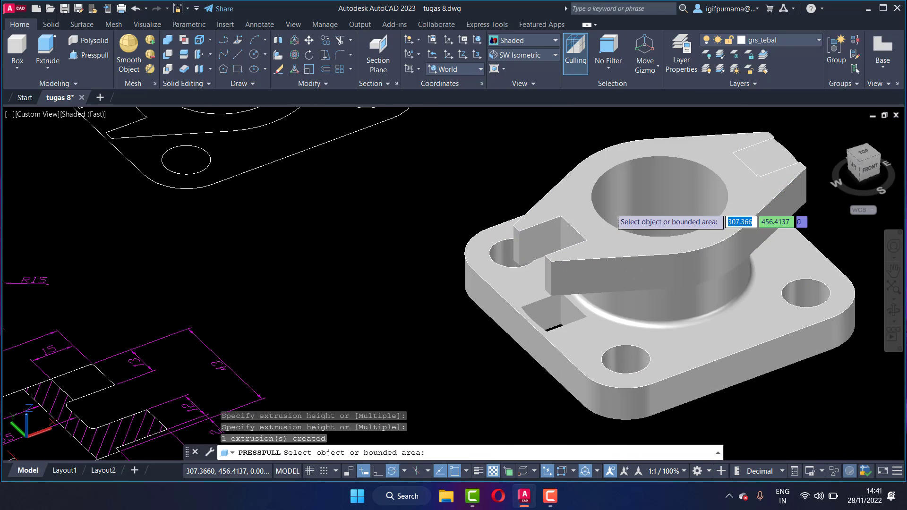
left_click(768, 159)
left_click(779, 203)
scroll(638, 196, "down", 3)
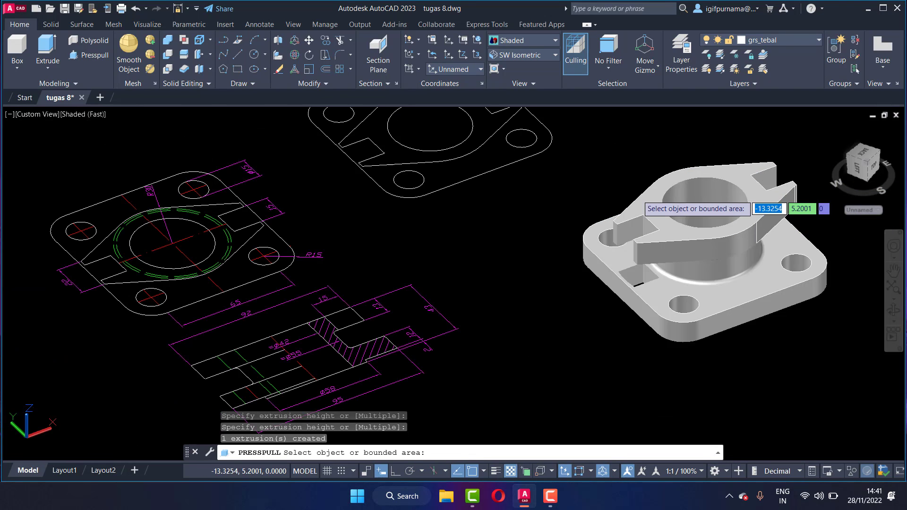
key("Escape")
scroll(418, 178, "down", 1)
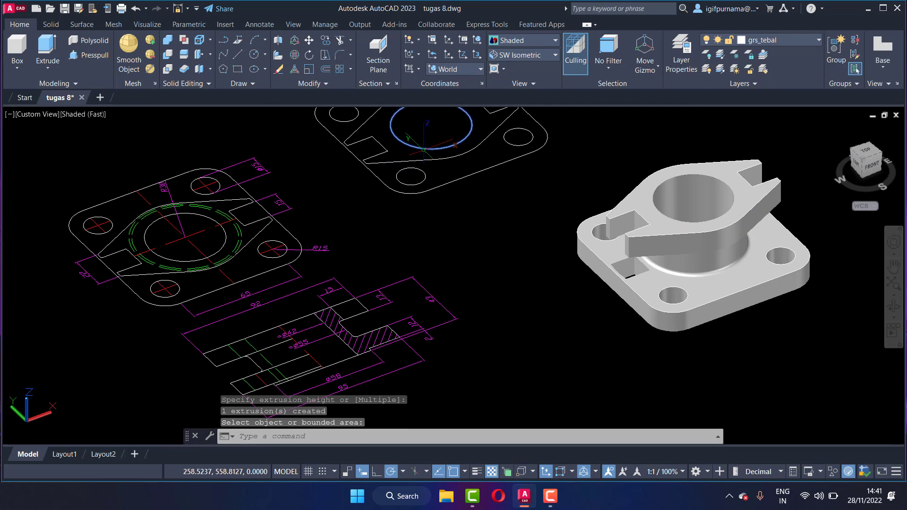
scroll(411, 212, "down", 2)
scroll(603, 220, "up", 1)
scroll(604, 221, "up", 4)
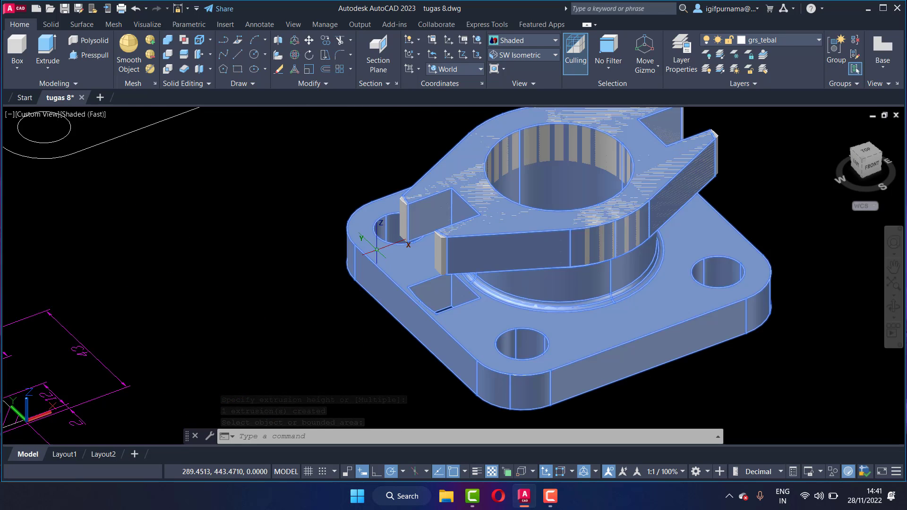
Step: Start moving the solid, switch to ERASE instead, then cancel without deleting anything
left_click(309, 40)
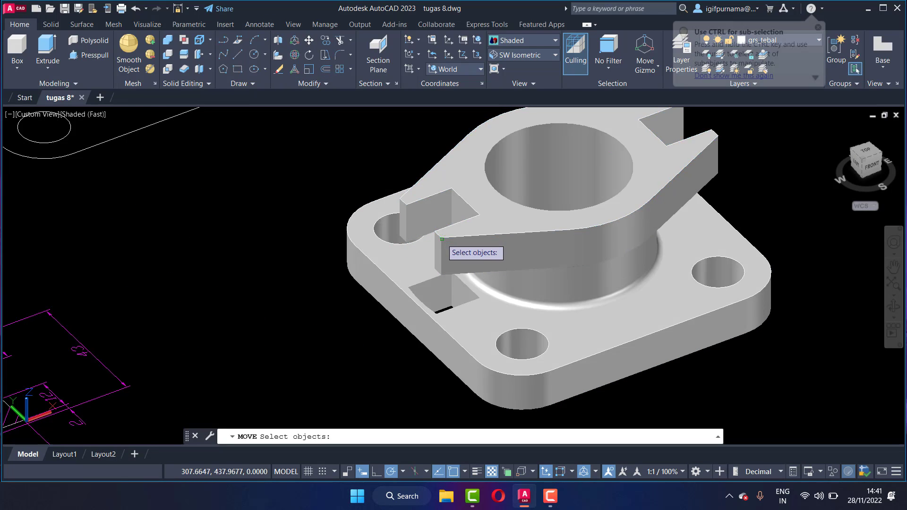
left_click(441, 242)
key("Return")
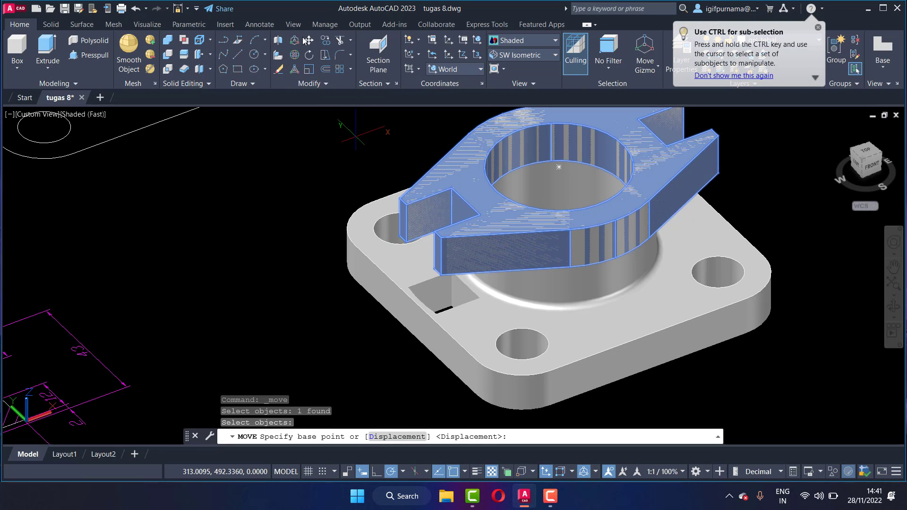
left_click(279, 70)
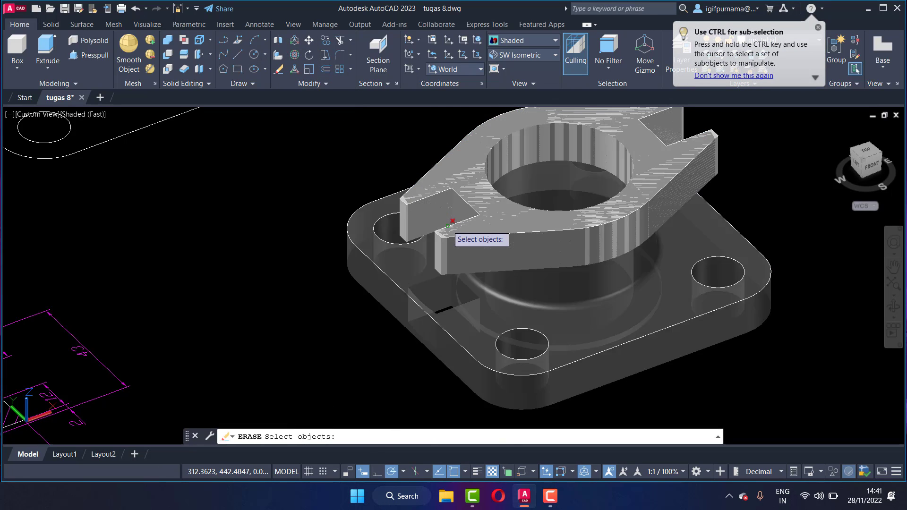
left_click(466, 237)
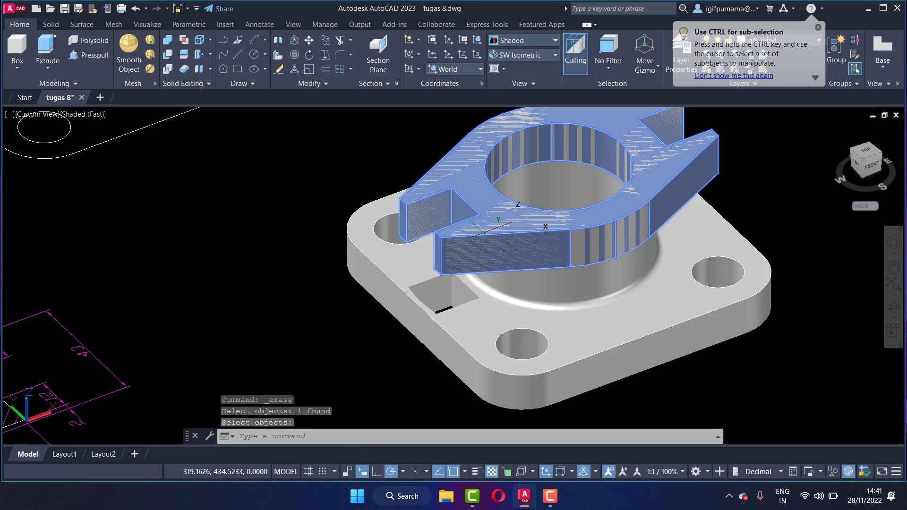
key("Escape")
key("Escape")
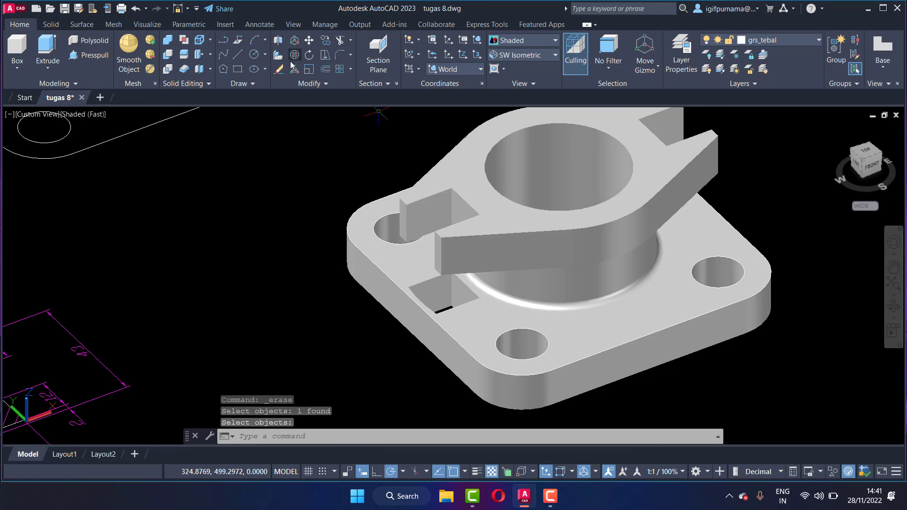
left_click(279, 70)
key("Return")
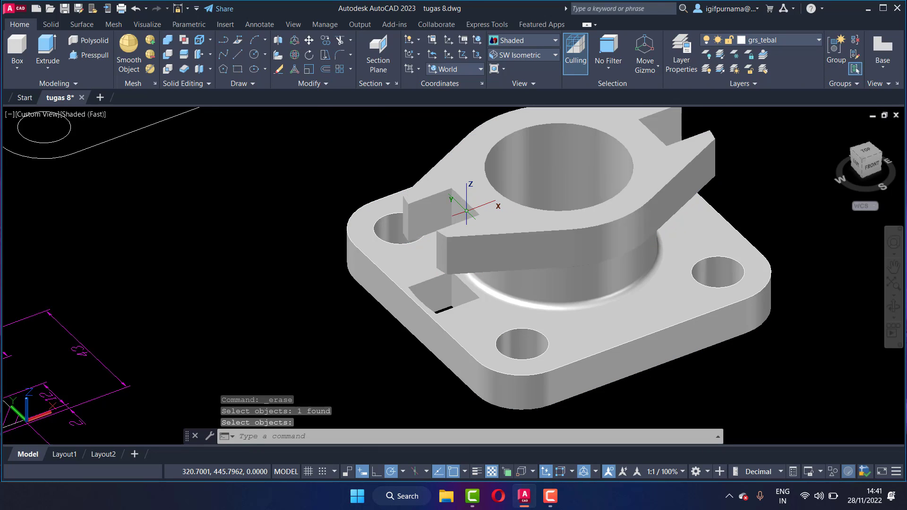
Step: Undo the recent view changes and the two most recent erasures with Ctrl+Z
scroll(473, 209, "down", 4)
scroll(477, 209, "up", 3)
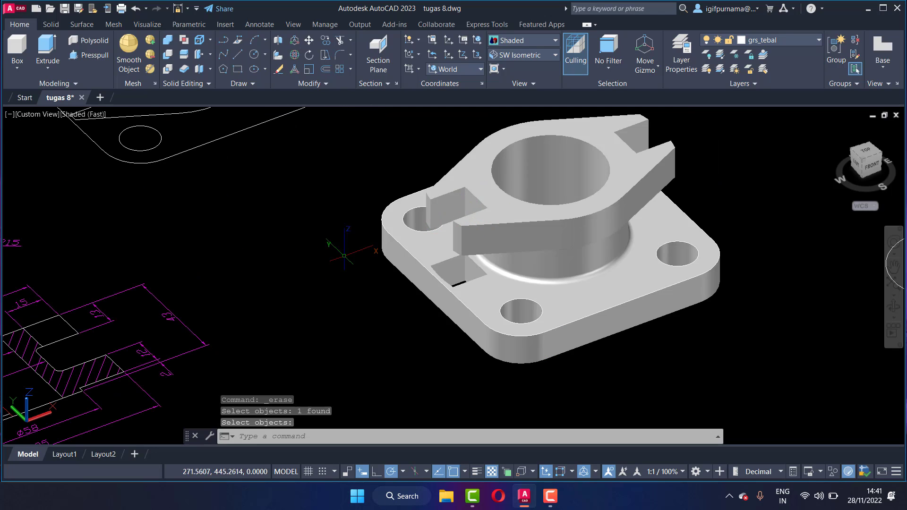
scroll(504, 240, "down", 4)
scroll(503, 240, "up", 1)
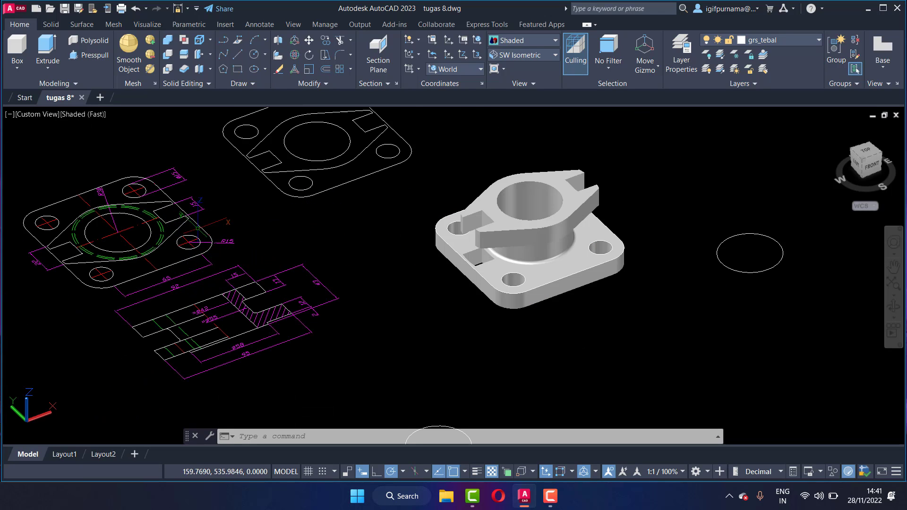
scroll(220, 322, "up", 3)
scroll(233, 309, "down", 2)
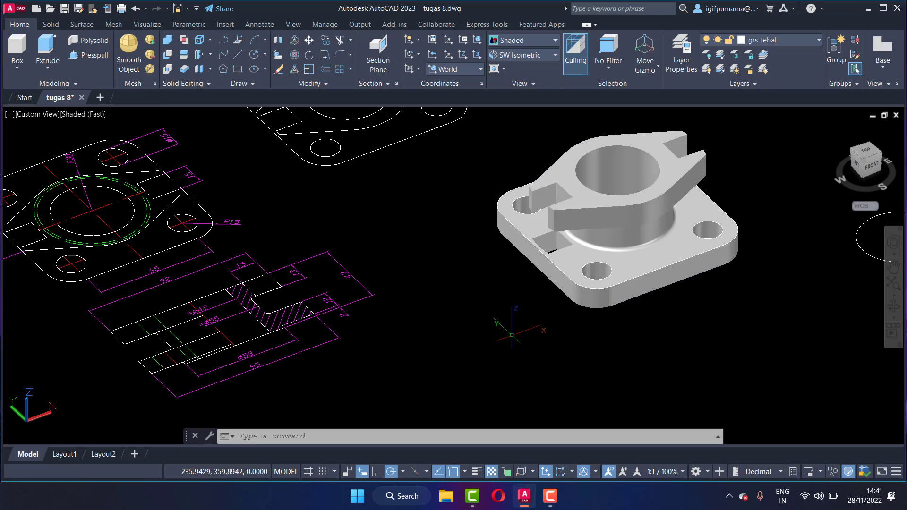
key("ctrl+z")
key("ctrl+z")
key("ctrl+z")
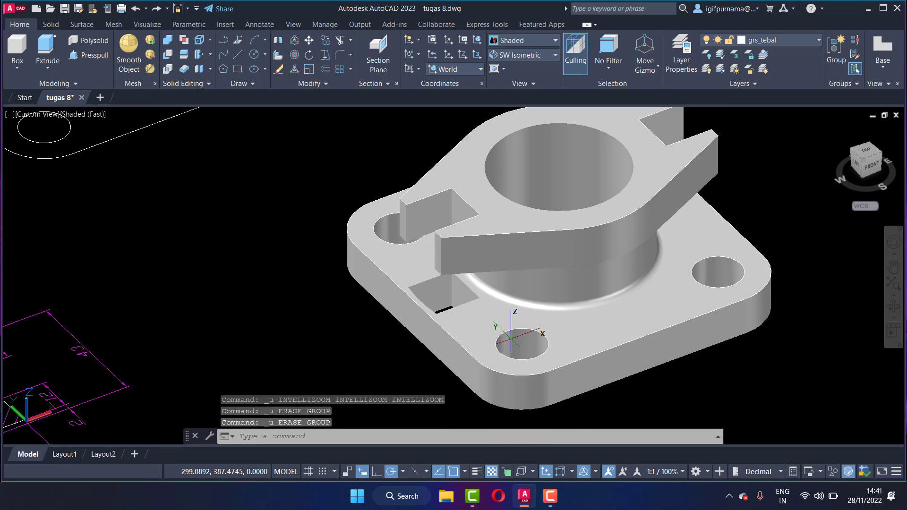
Step: Undo the Move, cut the raised disc's outer region 13 units, and notch the first small square
key("ctrl+z")
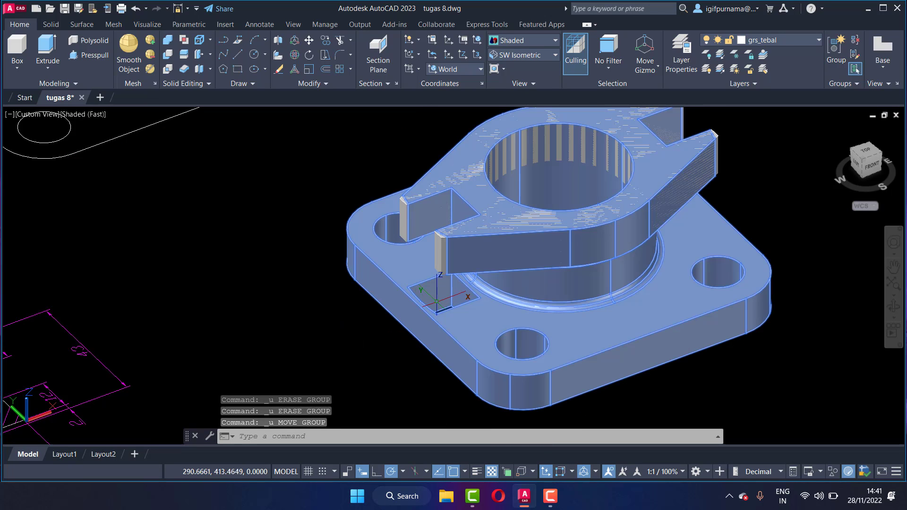
key("ctrl+z")
key("ctrl+z")
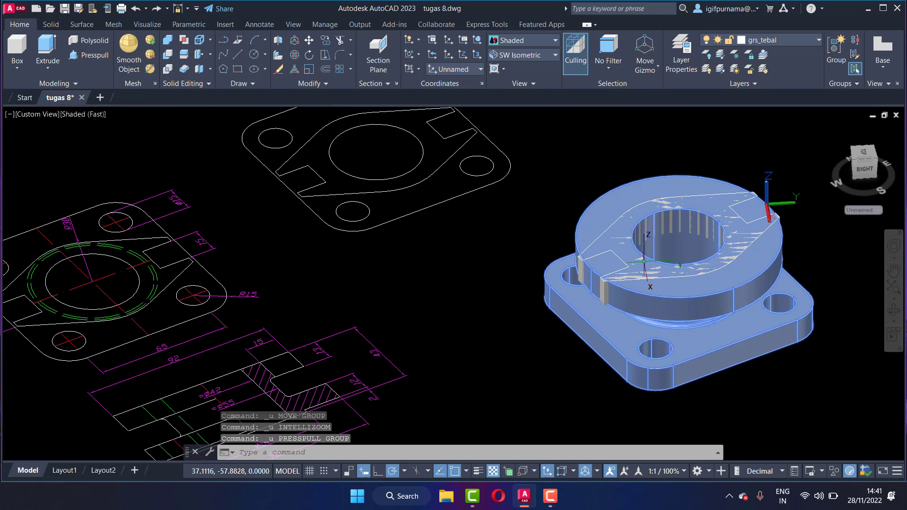
scroll(644, 262, "up", 2)
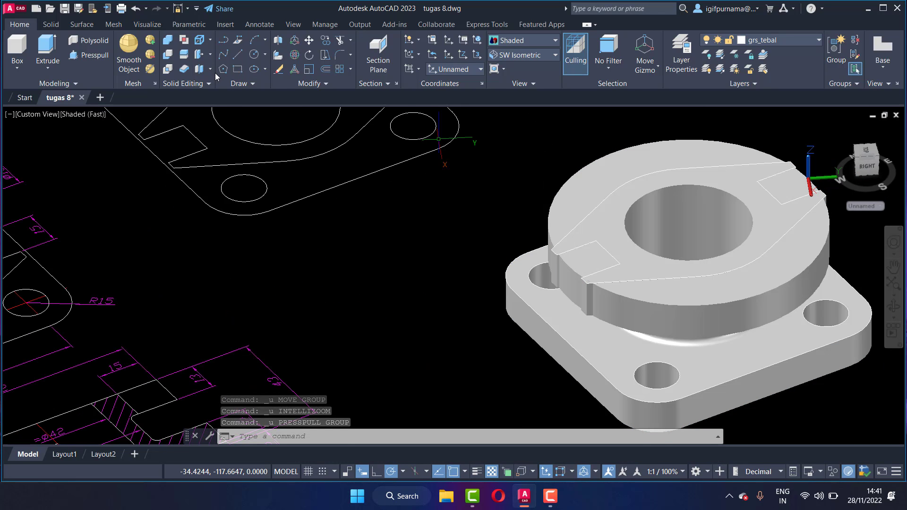
left_click(85, 60)
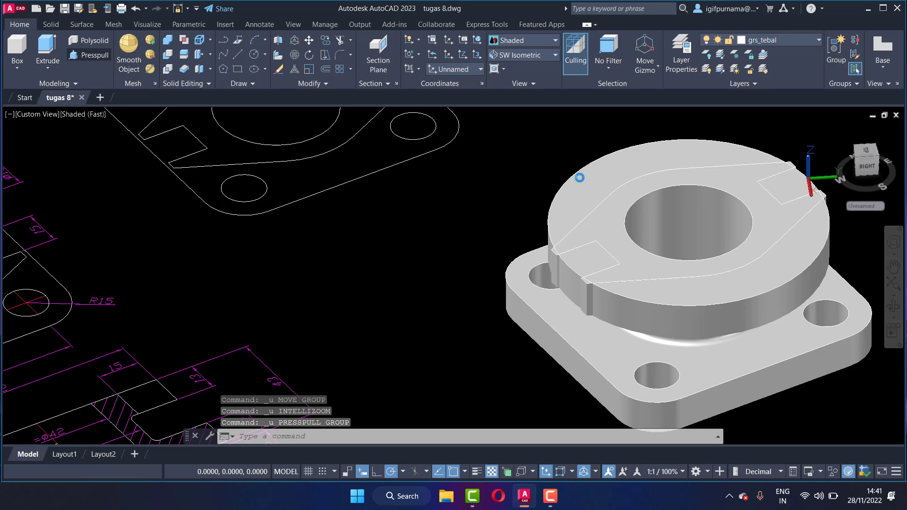
left_click(730, 290)
type("13")
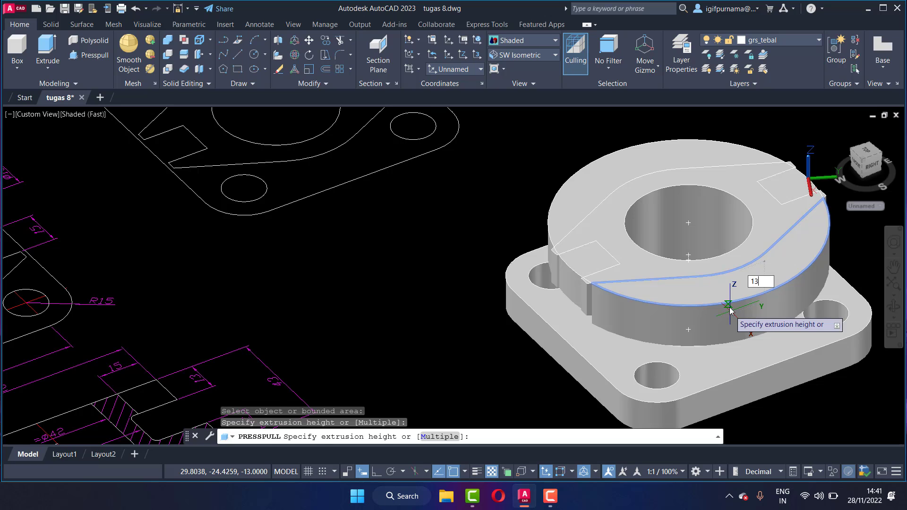
key("Return")
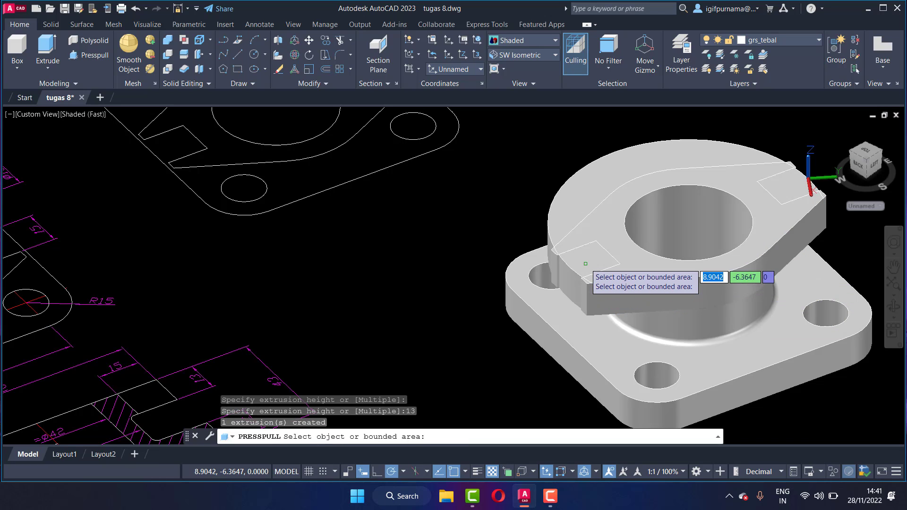
left_click(586, 261)
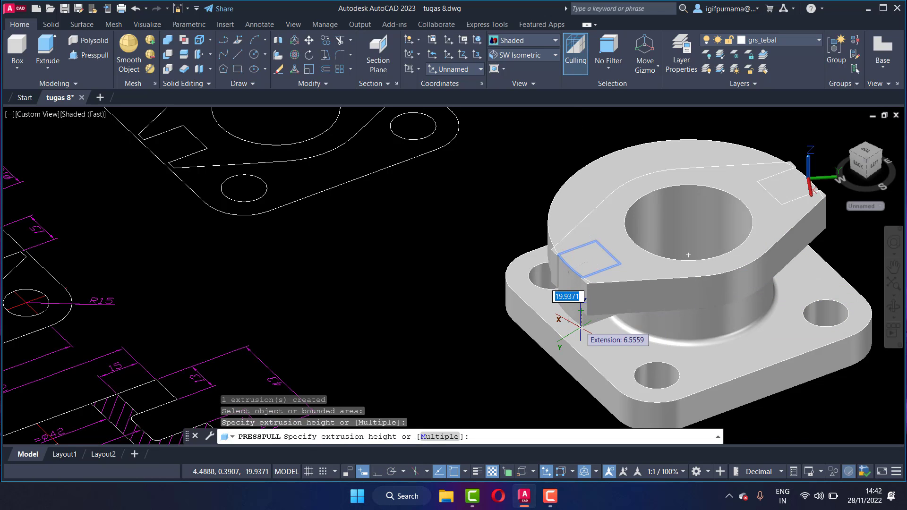
left_click(581, 331)
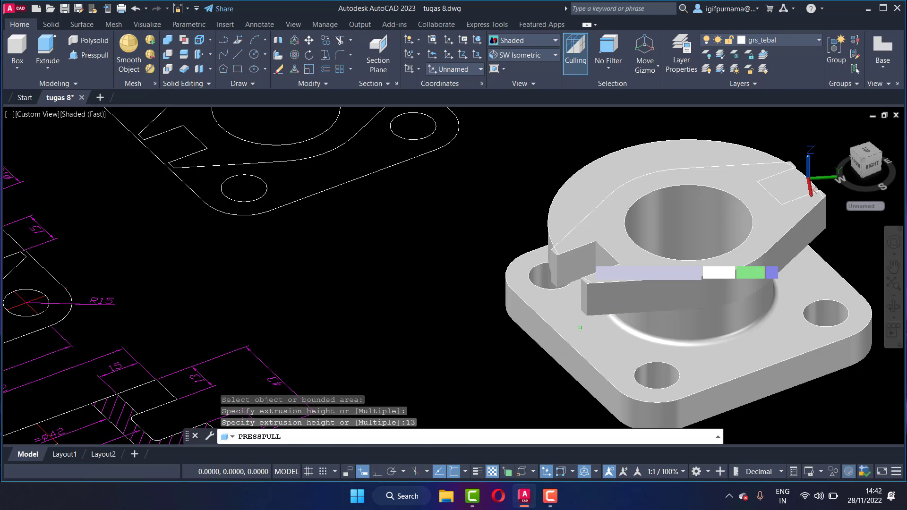
Step: Press-pull the curved leftover disc region and the far-corner square 13 units each
left_click(622, 169)
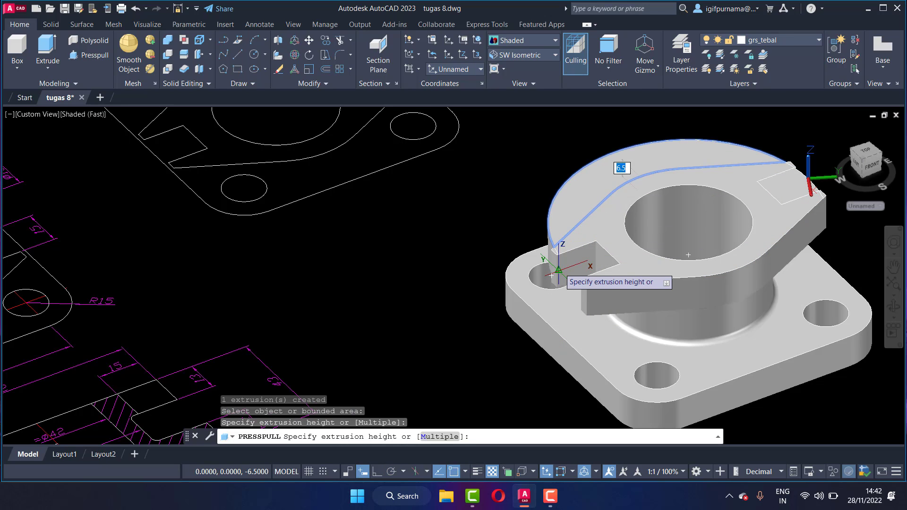
type("13")
key("Return")
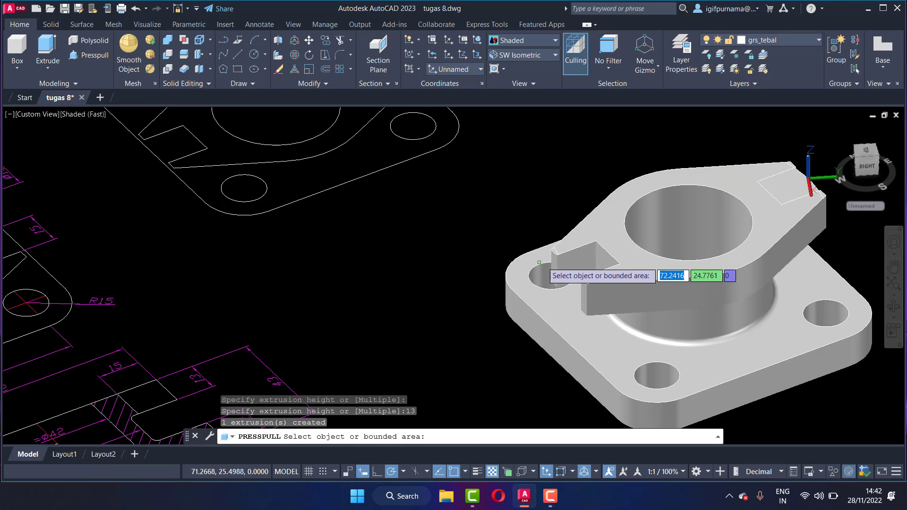
middle_click_drag(607, 269, 676, 198, "shift")
left_click(600, 225)
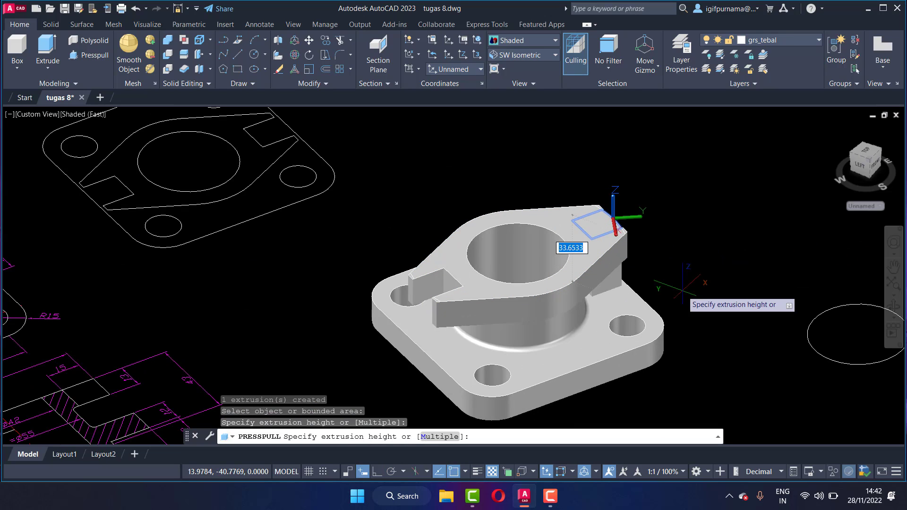
type("13")
key("Return")
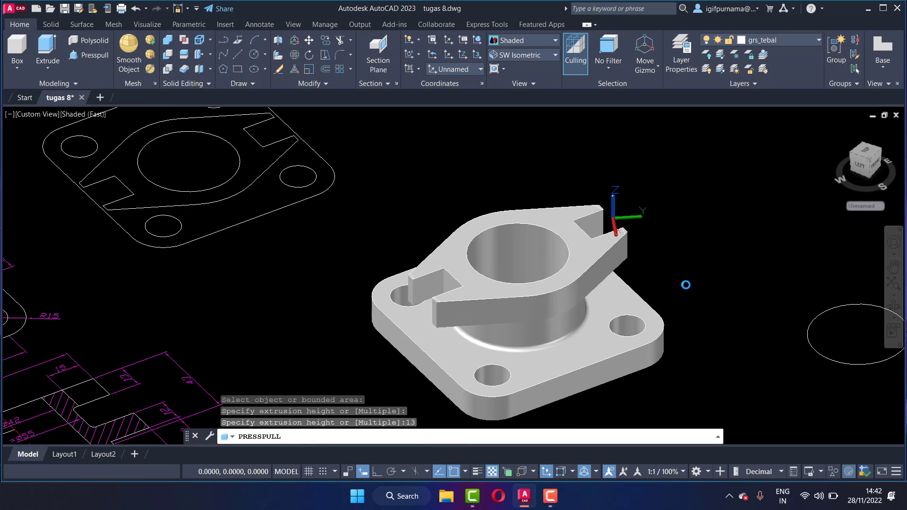
key("Return")
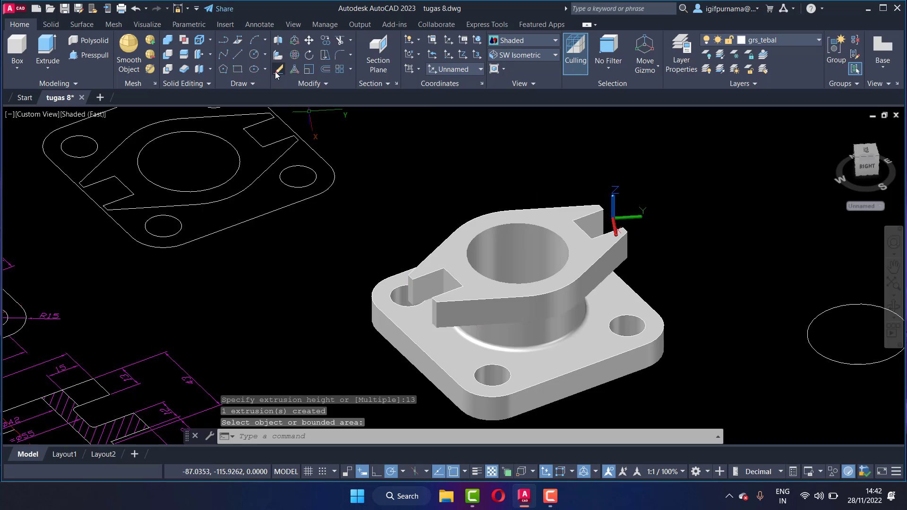
Step: Erase the leftover top solid
left_click(277, 70)
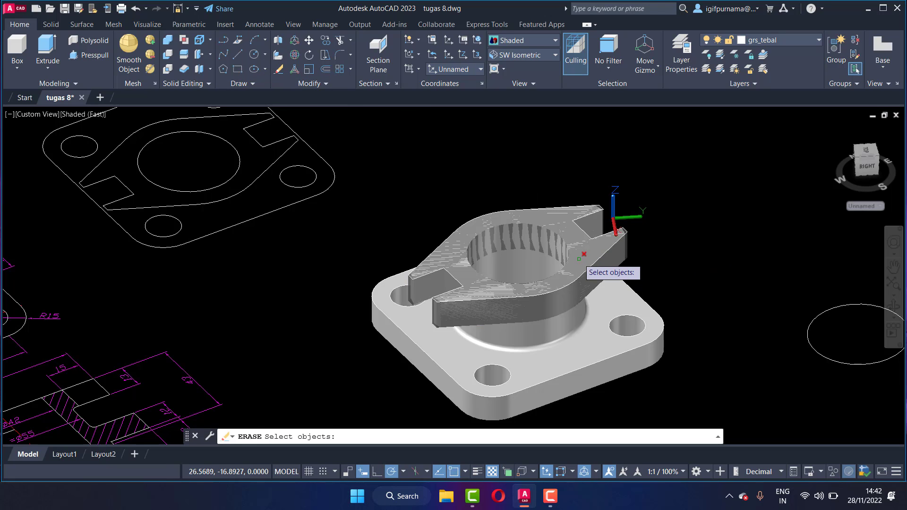
key("Return")
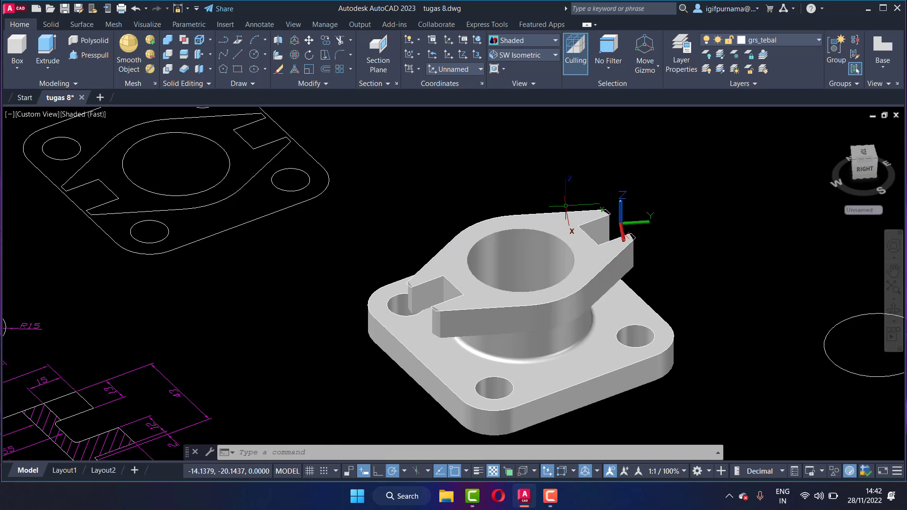
scroll(554, 199, "down", 2)
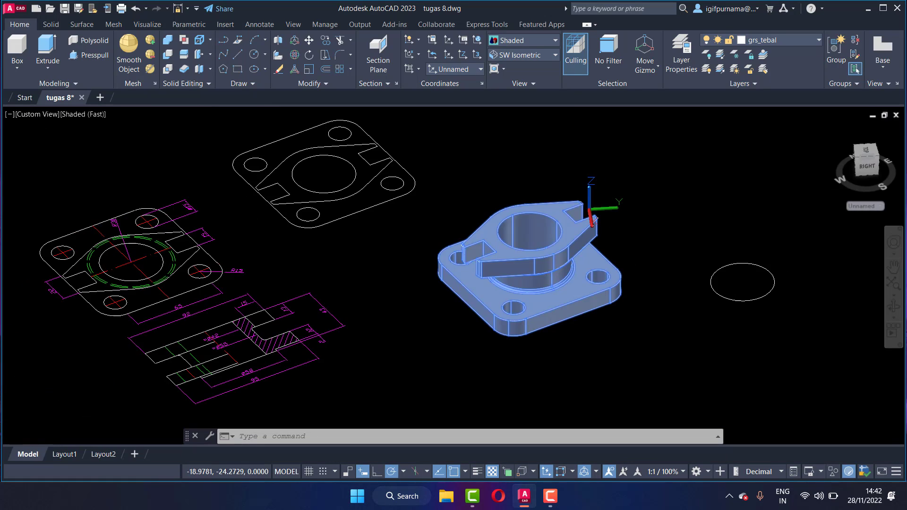
Step: Erase the upper flange outline using crossing-window selections around its pieces
left_click(280, 69)
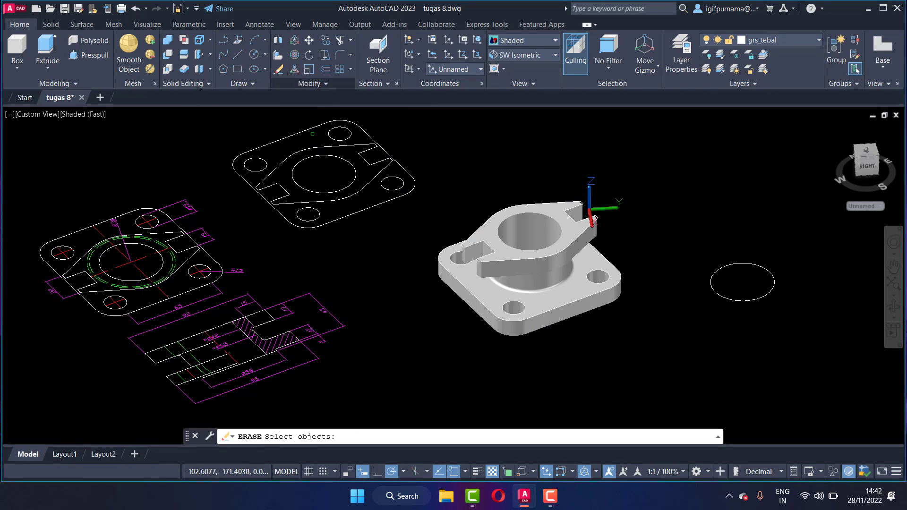
left_click(376, 210)
left_click(270, 123)
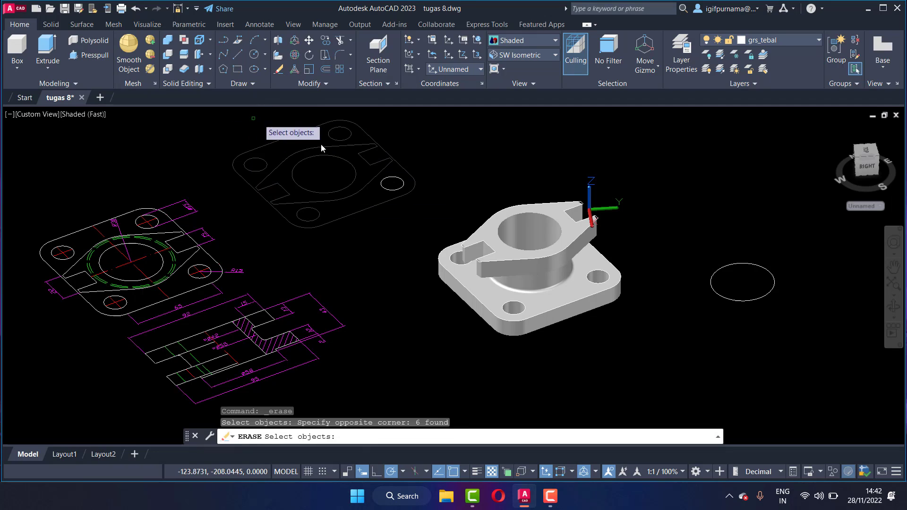
left_click(402, 169)
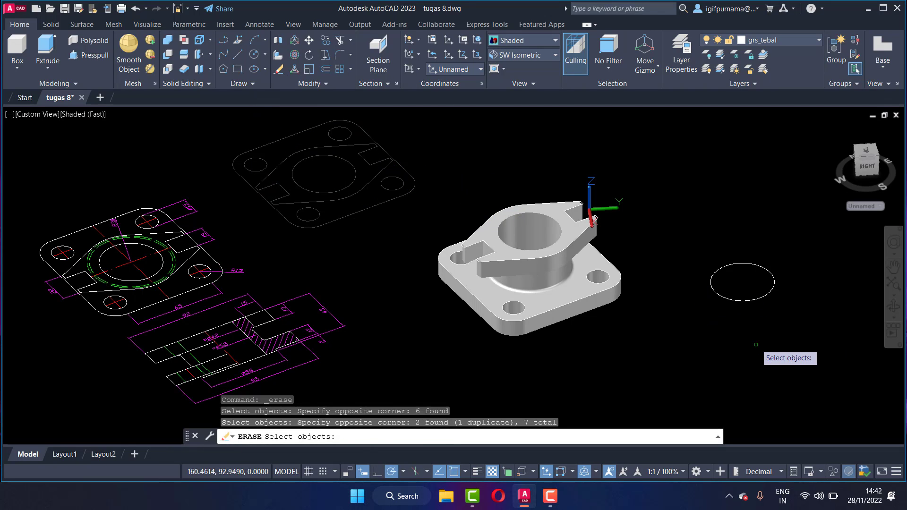
left_click(815, 347)
left_click(699, 235)
key("Return")
scroll(554, 348, "up", 5)
scroll(555, 348, "down", 4)
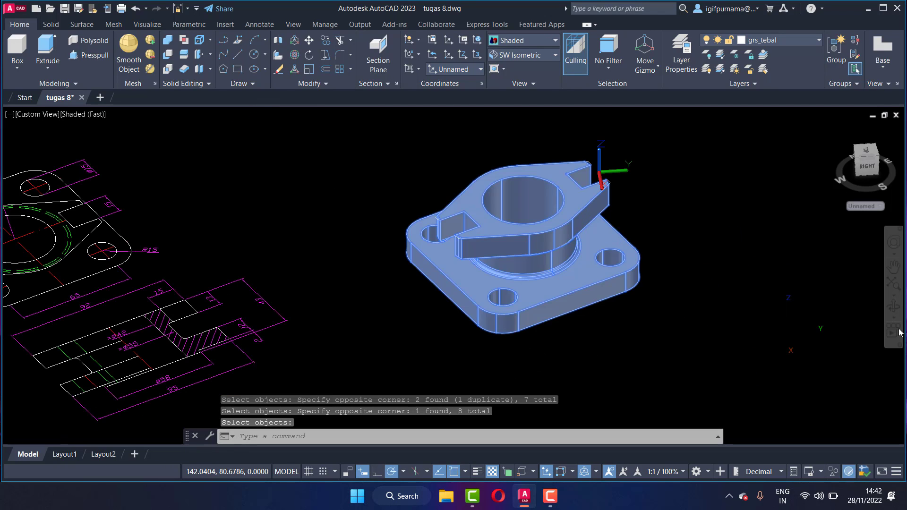
Step: Orbit the model and drawings twice to new viewpoints, exiting 3DORBIT each time
left_click(894, 307)
mouse_move(704, 291)
left_mouse_down()
mouse_move(540, 352)
mouse_move(594, 209)
mouse_move(459, 348)
mouse_move(578, 256)
mouse_move(657, 292)
left_mouse_up()
right_click(657, 292)
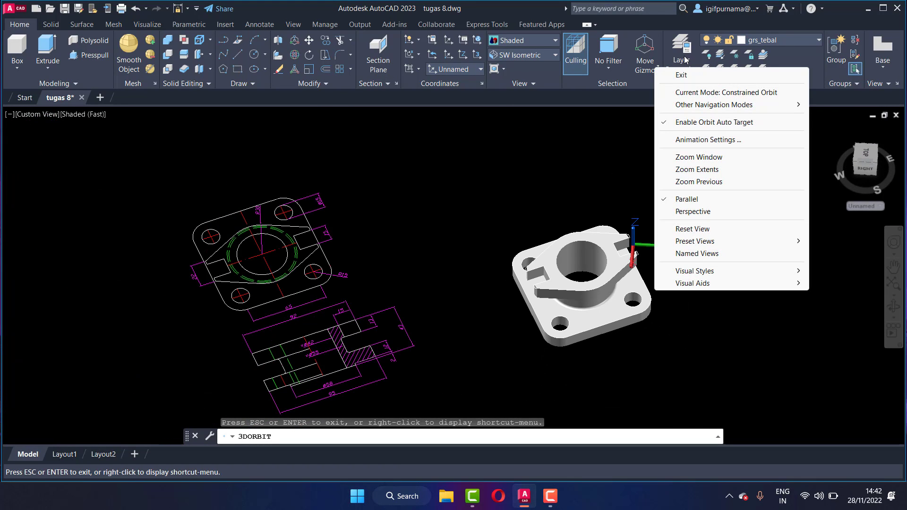
left_click(681, 75)
scroll(502, 304, "up", 2)
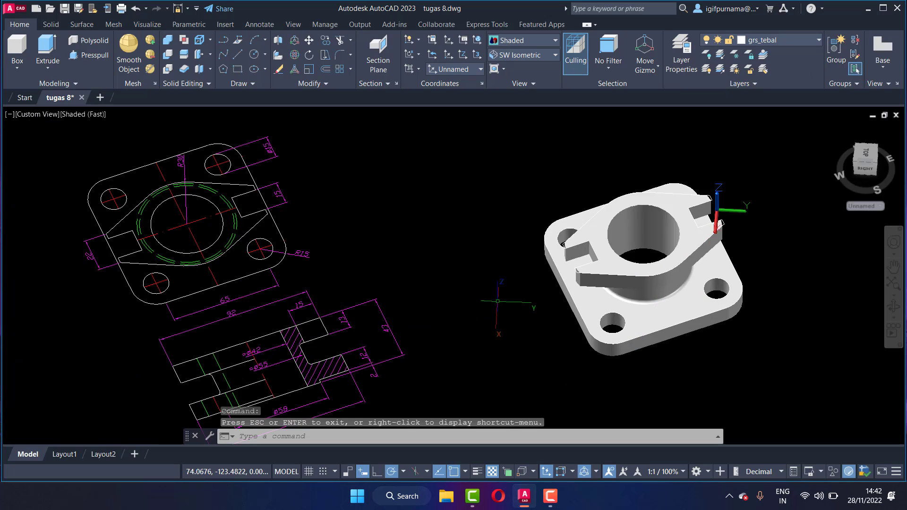
scroll(502, 304, "down", 5)
left_click(892, 305)
left_click_drag(467, 312, 496, 265)
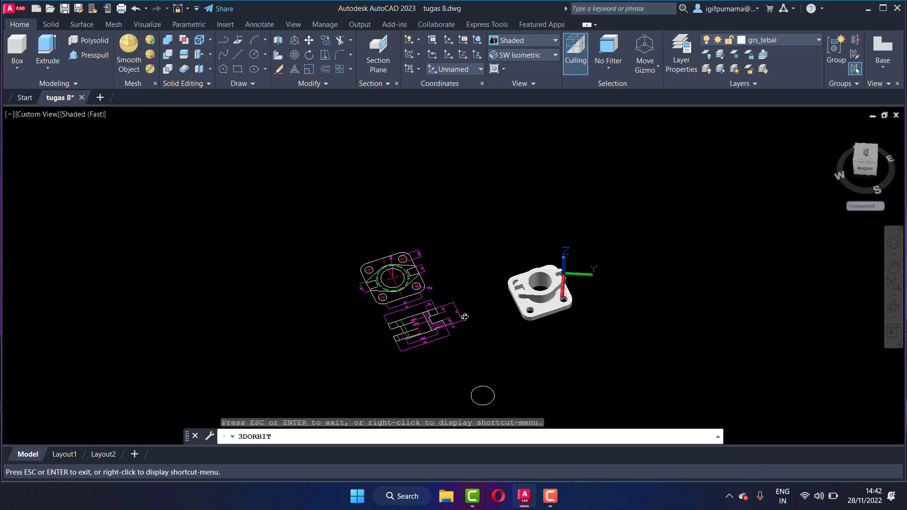
right_click(495, 265)
left_click(520, 224)
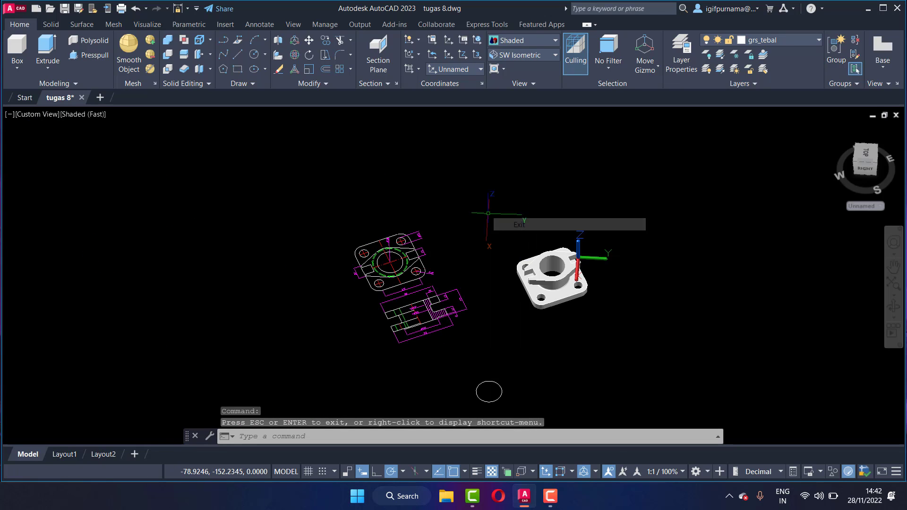
Step: Erase the stray circle with a crossing window
key("Delete")
scroll(484, 231, "down", 2)
scroll(487, 331, "up", 2)
left_click(487, 331)
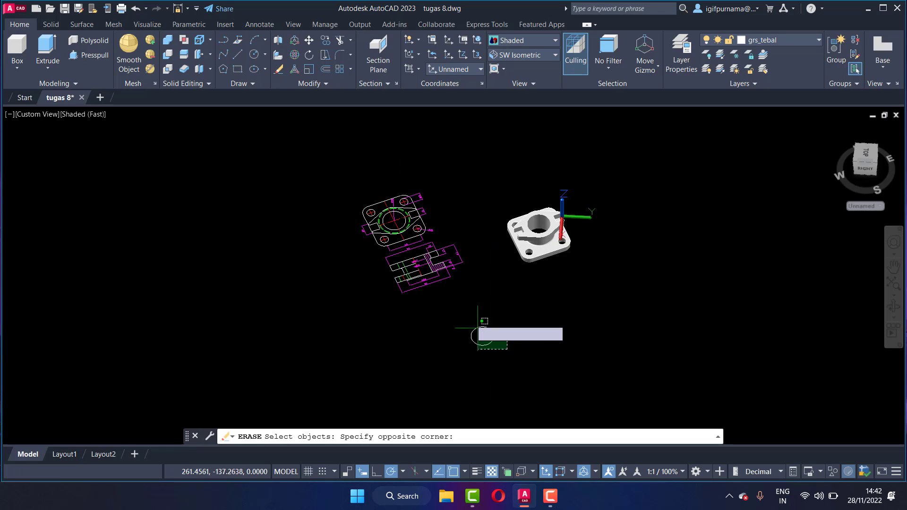
left_click(461, 310)
key("Return")
scroll(452, 229, "up", 3)
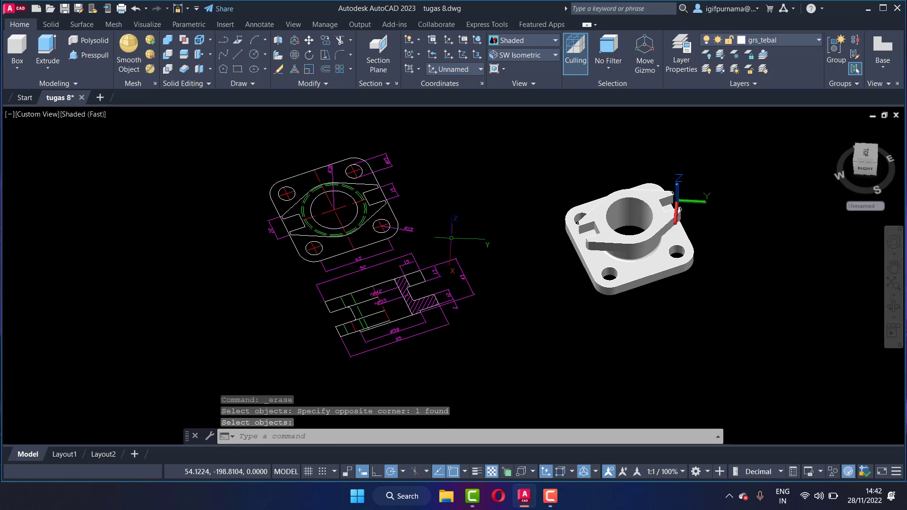
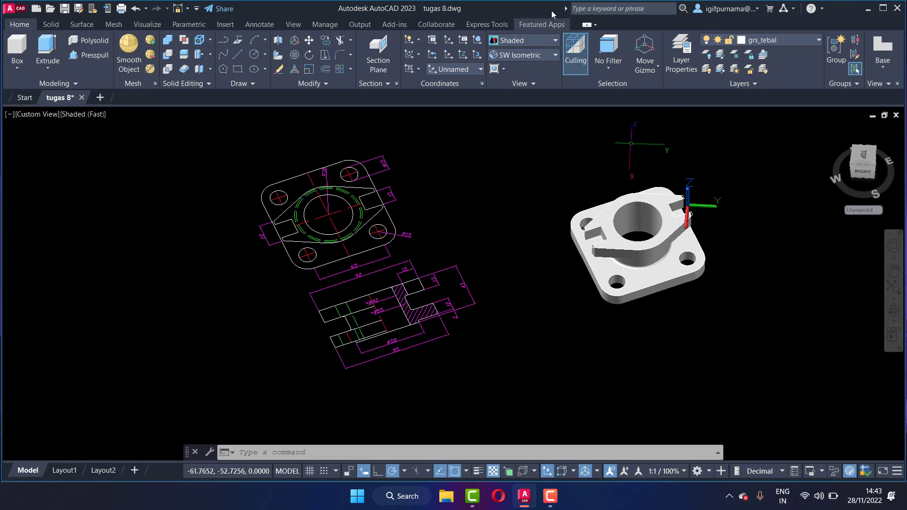
Step: Zoom in from Top view, then show the flange solid and 2D views in SW Isometric
left_click(515, 55)
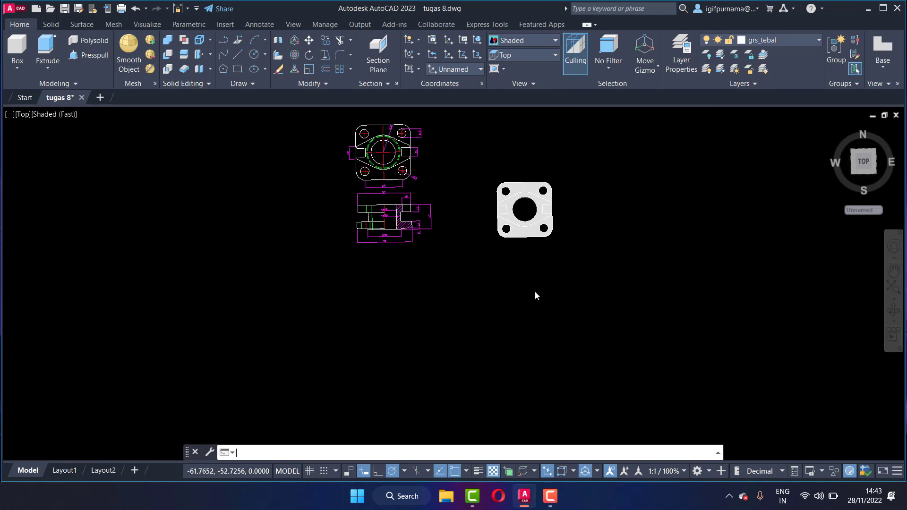
scroll(458, 159, "up", 1)
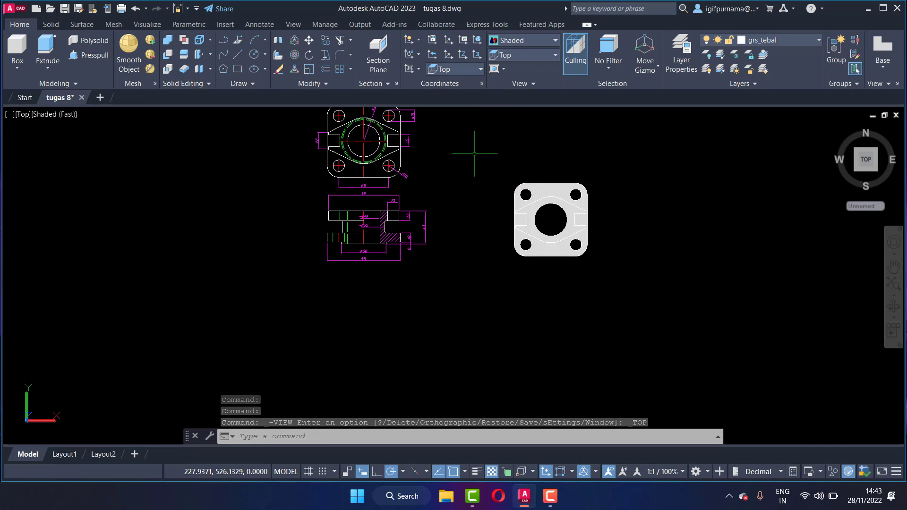
left_click(515, 55)
left_click(509, 140)
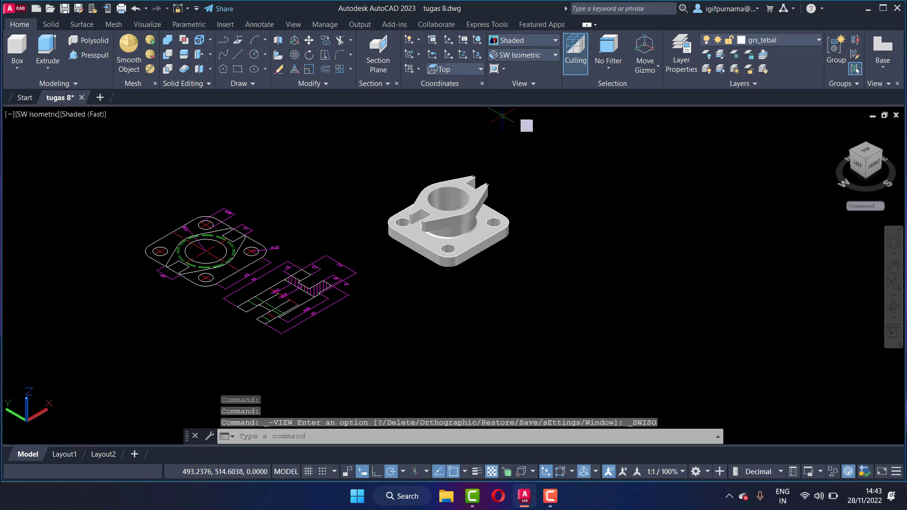
Step: Copy the flange solid and place the duplicate to the right of the original
left_click(326, 41)
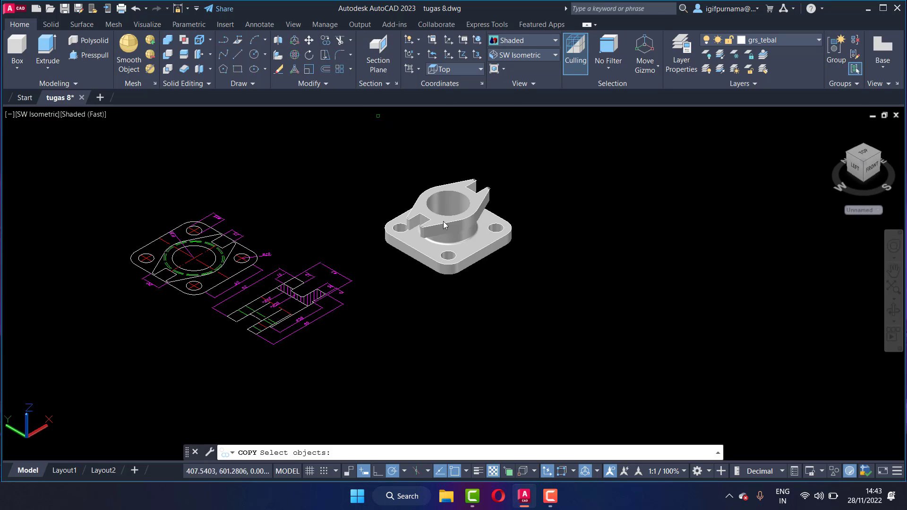
left_click(421, 239)
key("Return")
left_click(454, 227)
left_click(665, 226)
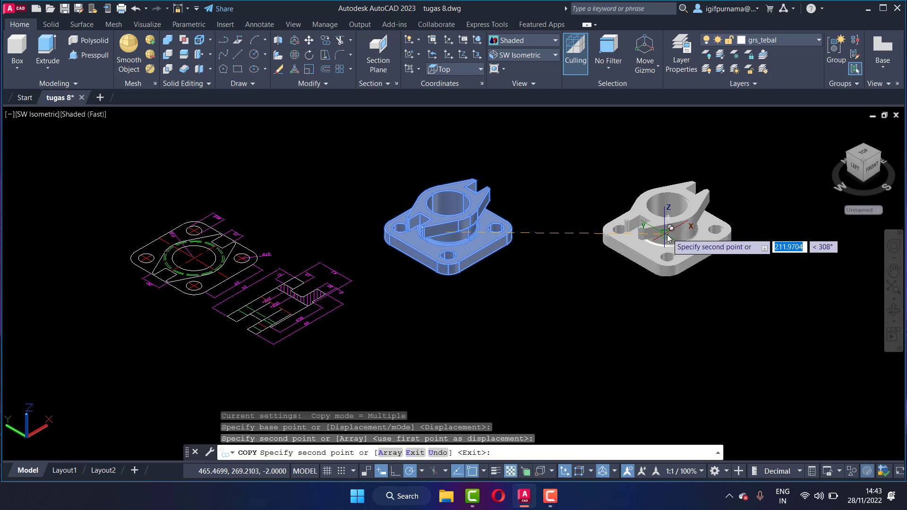
right_click(667, 236)
left_click(681, 240)
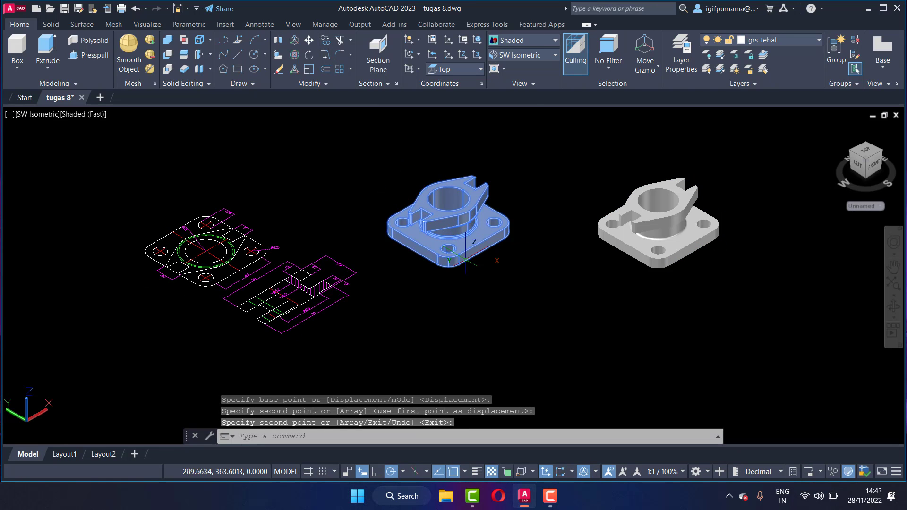
Step: Align the UCS to the current View
left_click(480, 294)
left_click(445, 203)
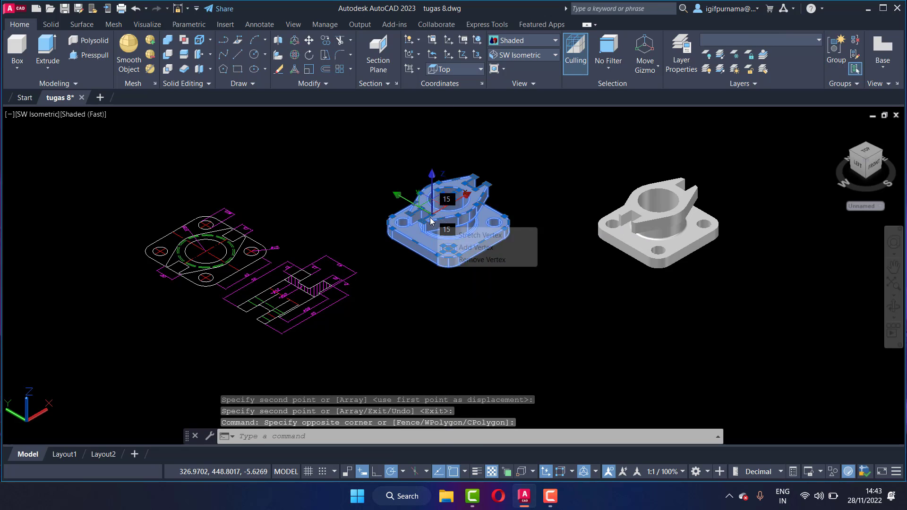
right_click(431, 221)
left_click(515, 183)
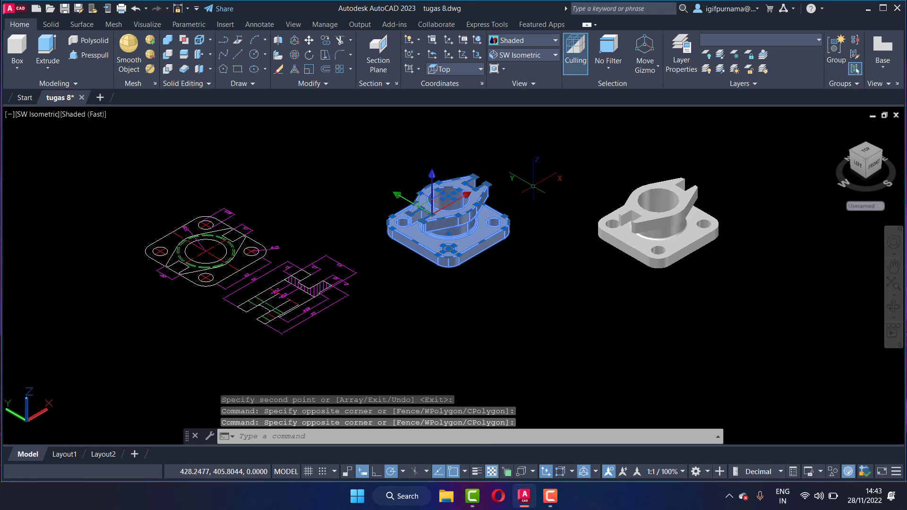
type("uc")
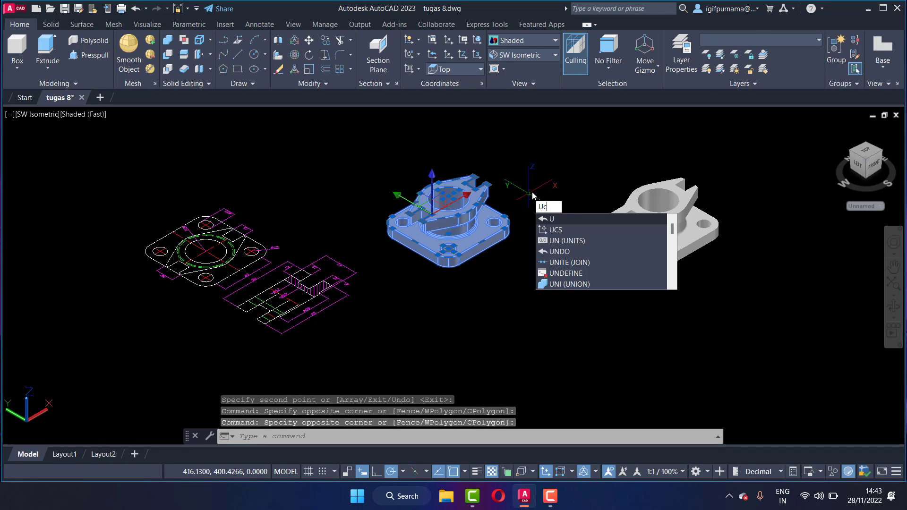
key("Return")
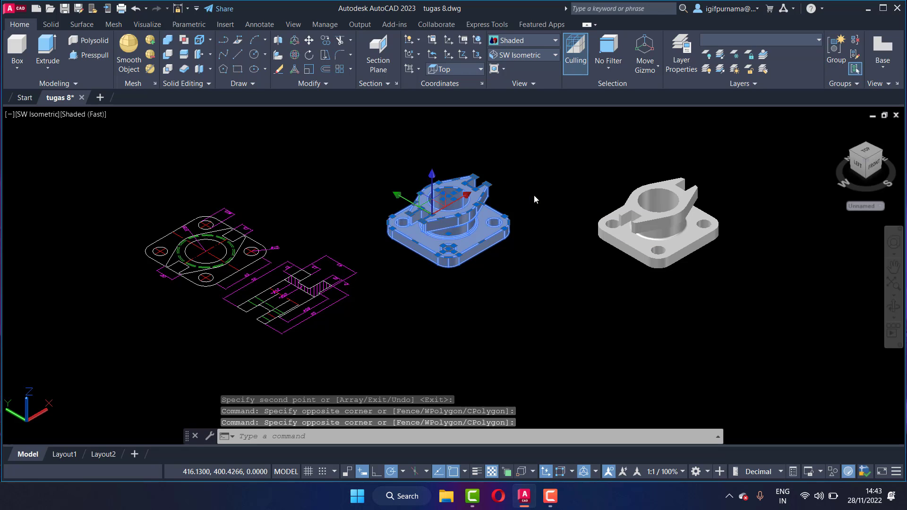
type("v")
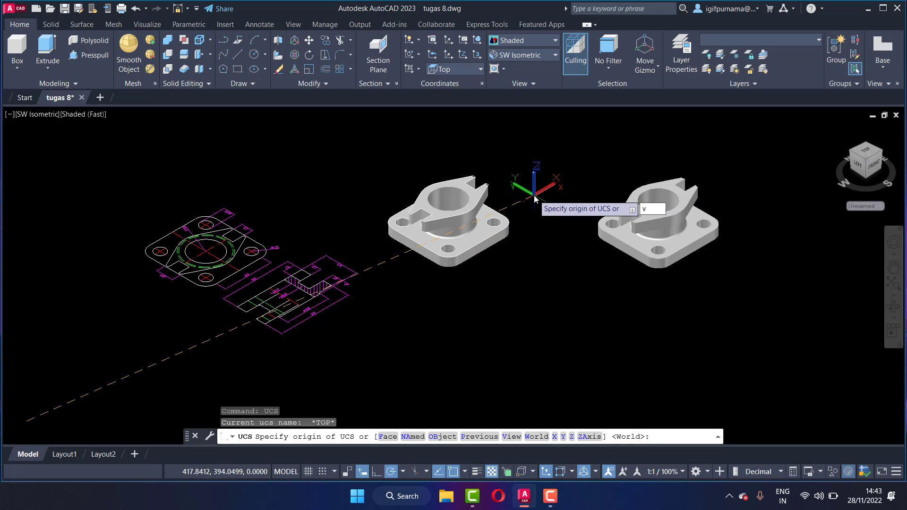
key("Return")
Step: Cut the original left flange solid to the clipboard
left_click(449, 222)
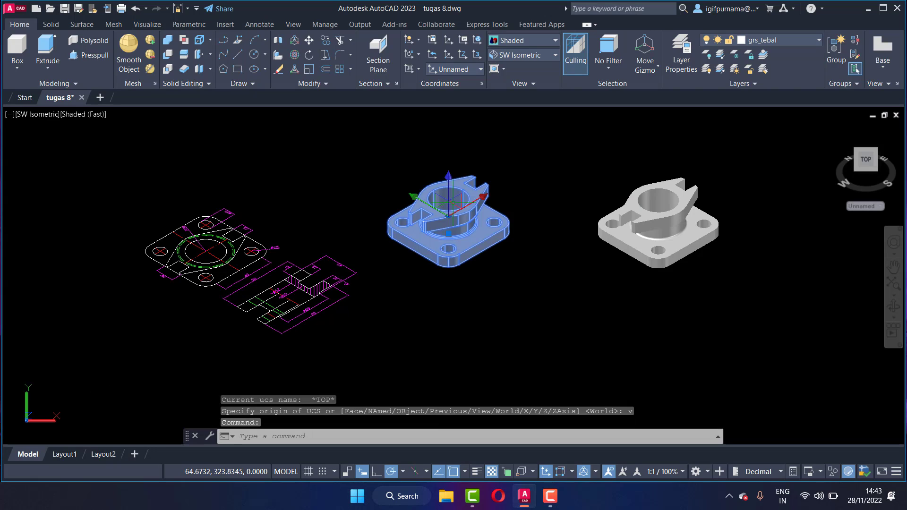
right_click(454, 204)
left_click(512, 158)
scroll(501, 182, "up", 1)
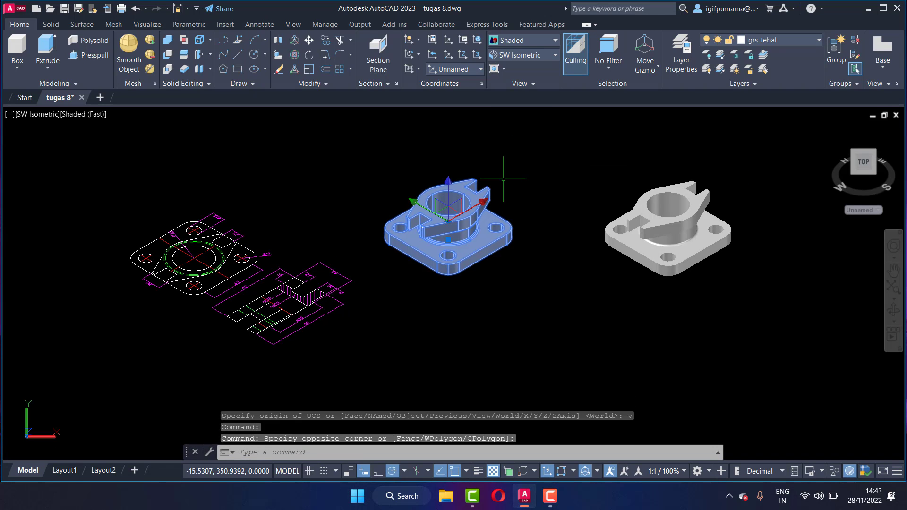
right_click(501, 179)
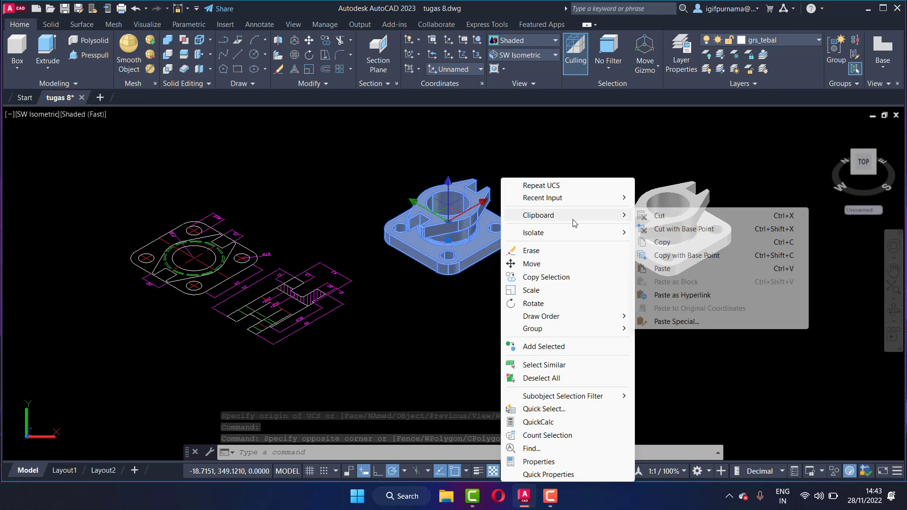
mouse_move(567, 214)
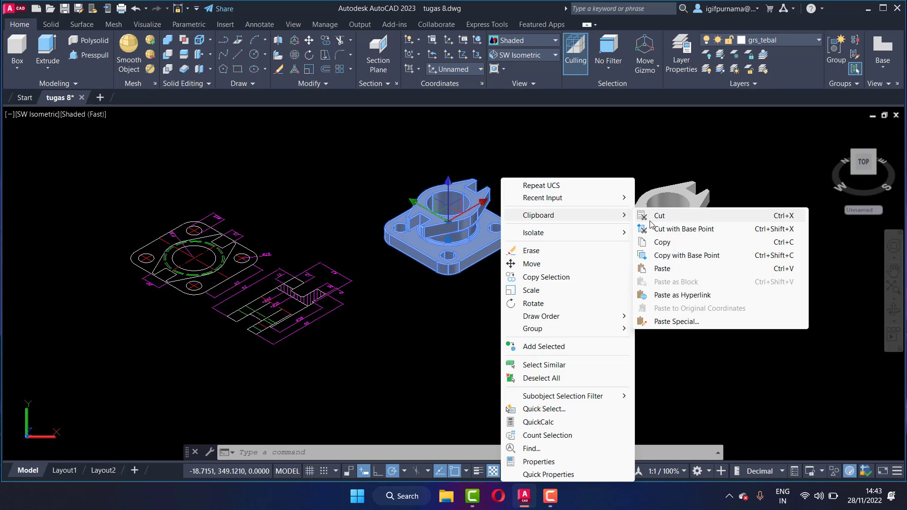
left_click(660, 217)
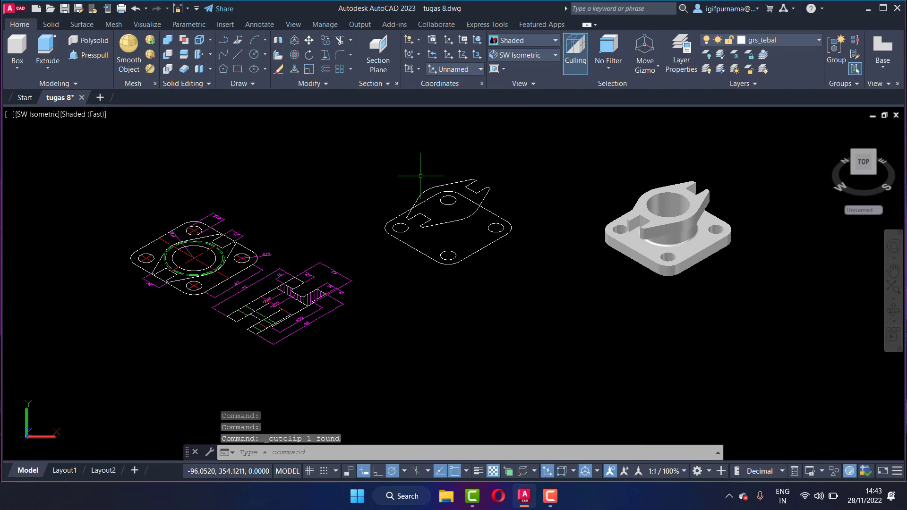
Step: Erase the leftover wireframe outline using two selection windows
type("e")
key("Return")
left_click(528, 275)
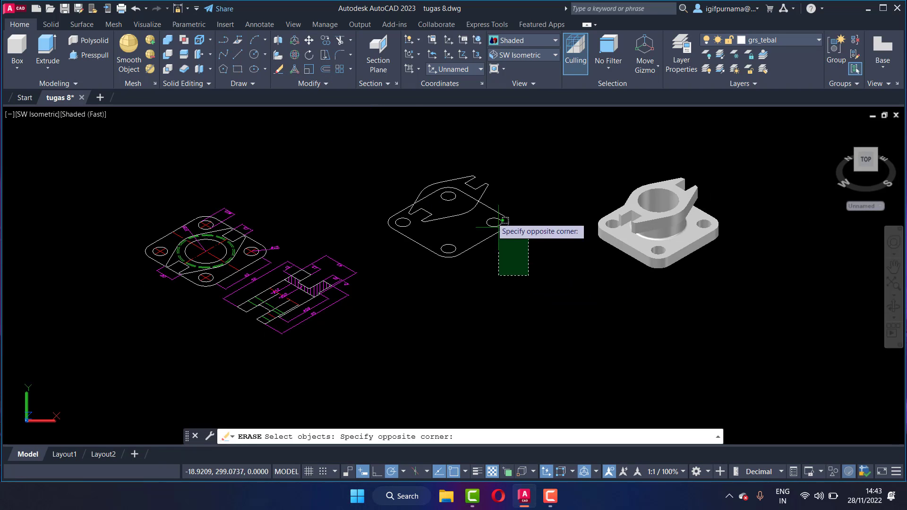
left_click(438, 167)
left_click(442, 273)
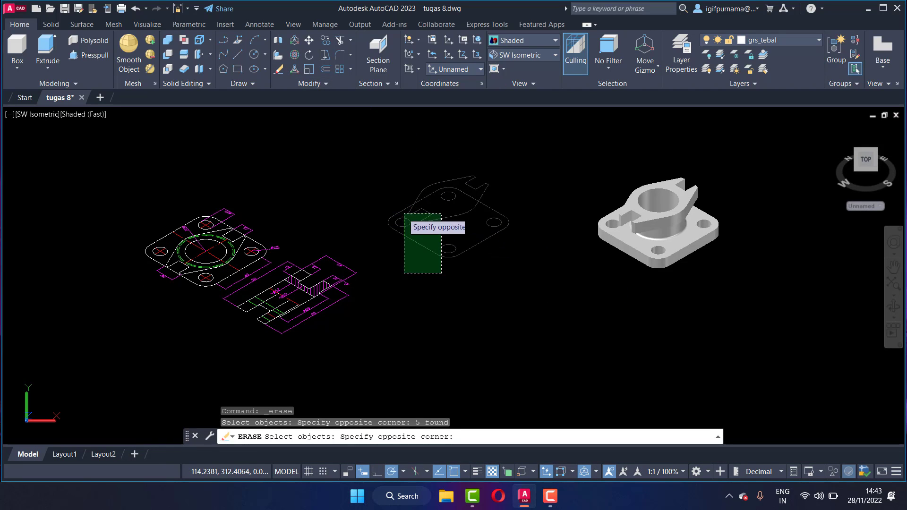
left_click(404, 214)
key("Return")
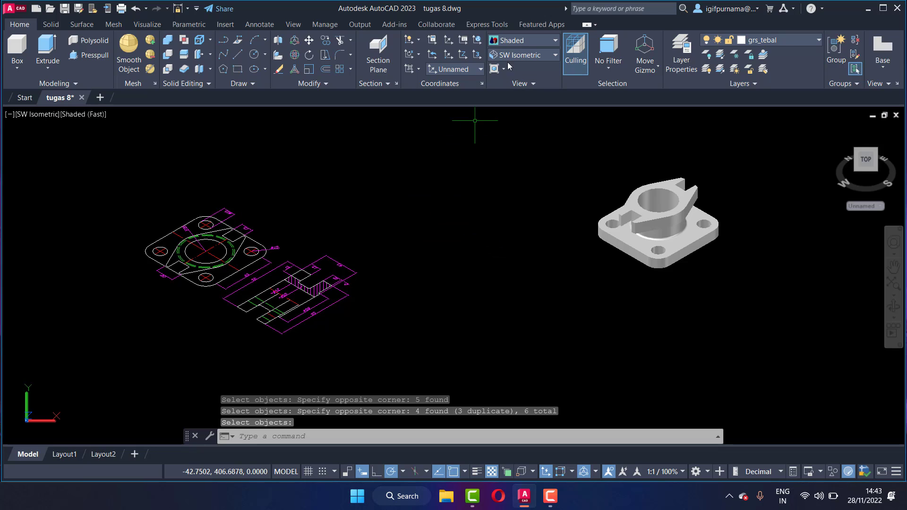
Step: In Top view, paste the cut solid beside the dimensioned 2D views
left_click(520, 59)
left_click(519, 66)
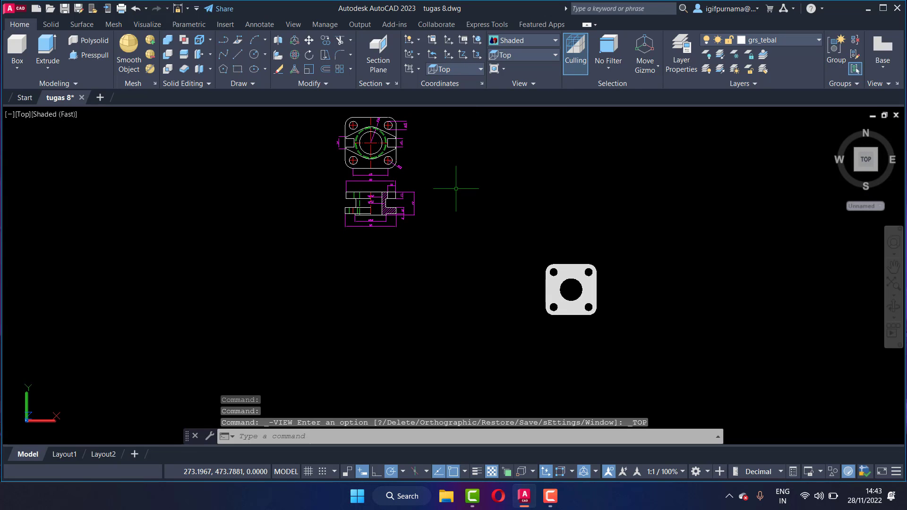
key("ctrl+v")
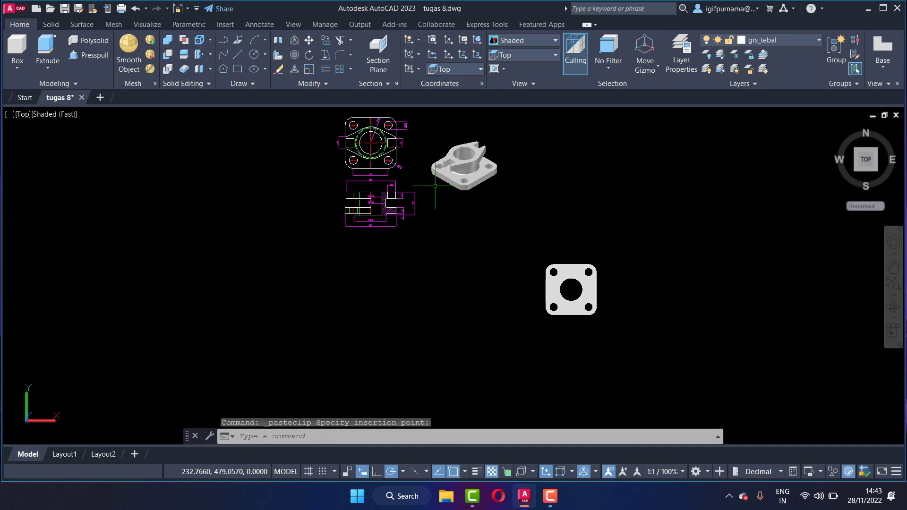
left_click(309, 42)
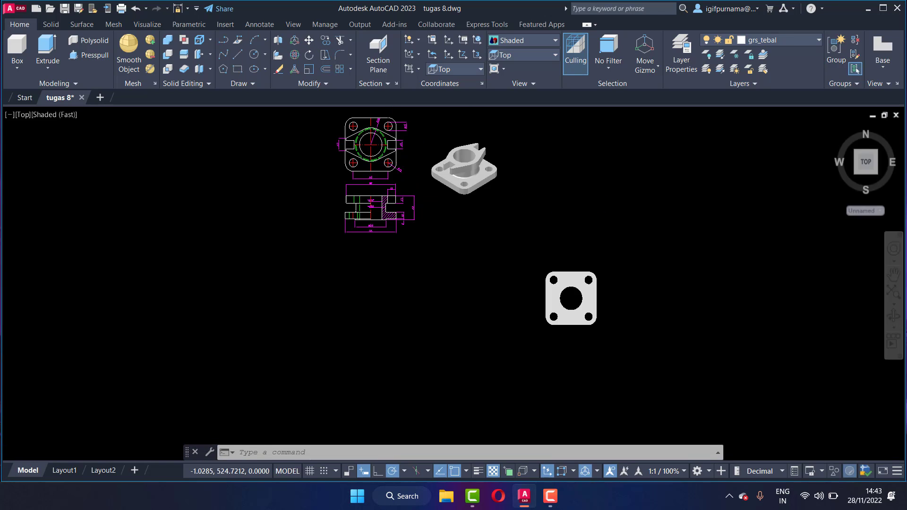
key("Return")
Step: Move the flat flange plate up to sit level beside the isometric solid
scroll(339, 128, "up", 3)
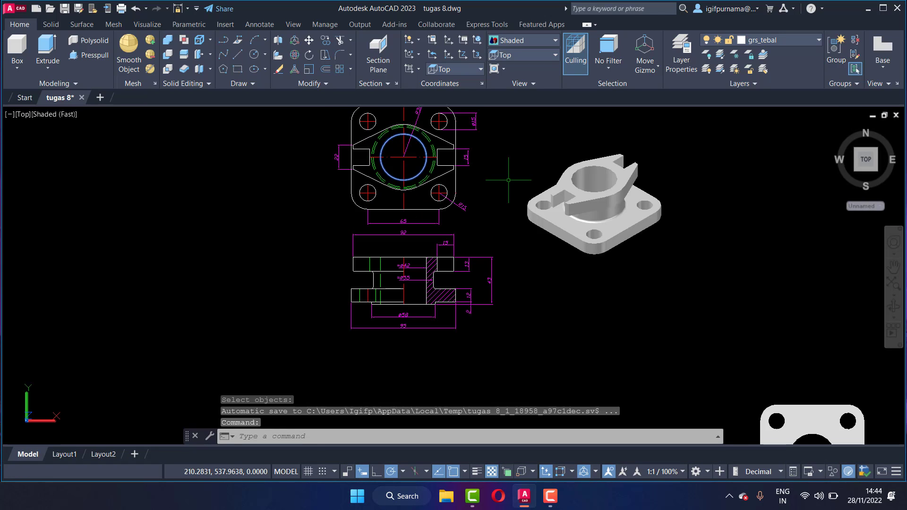
scroll(544, 248, "up", 1)
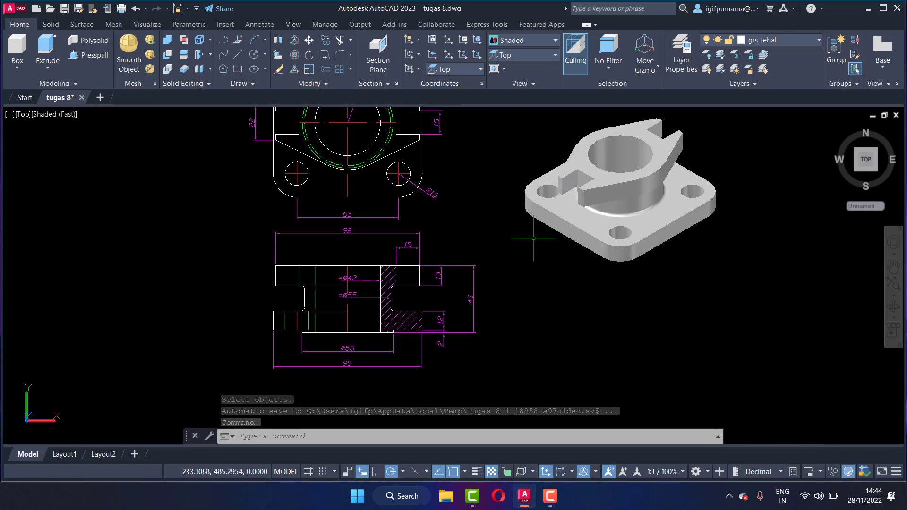
scroll(534, 239, "down", 4)
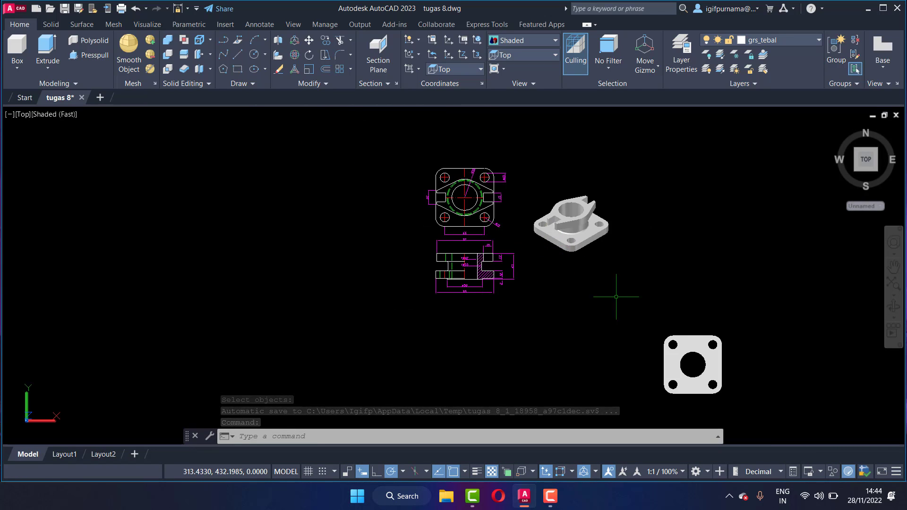
left_click(309, 41)
left_click(709, 378)
key("Return")
left_click(693, 352)
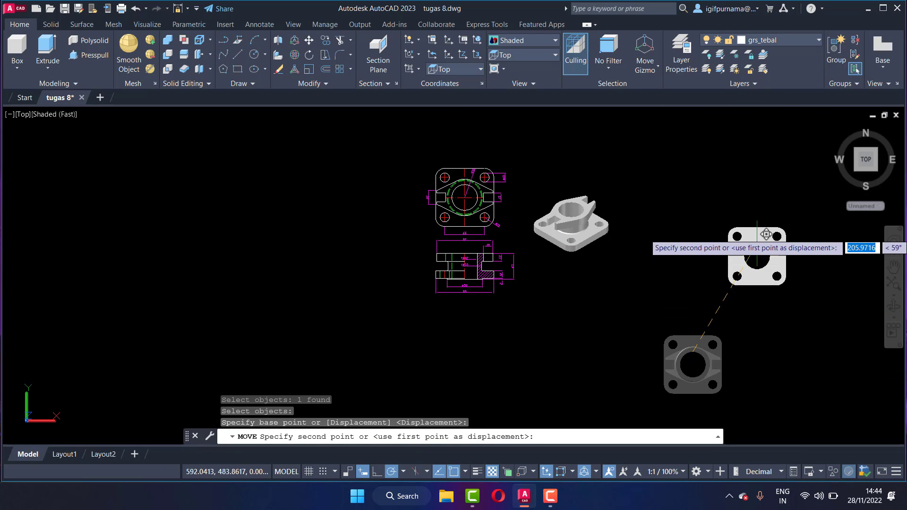
left_click(768, 226)
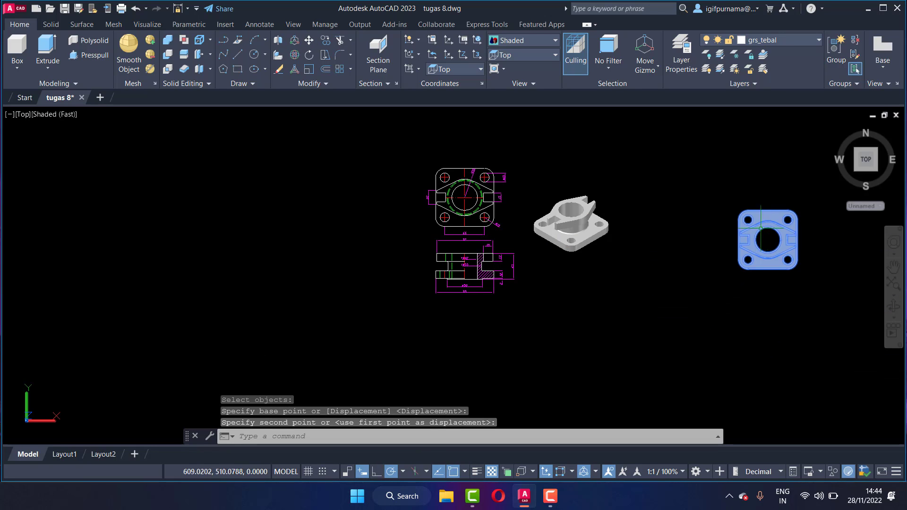
Step: Check the layout in SW Isometric, then return to Top view and zoom in
left_click(538, 56)
left_click(512, 137)
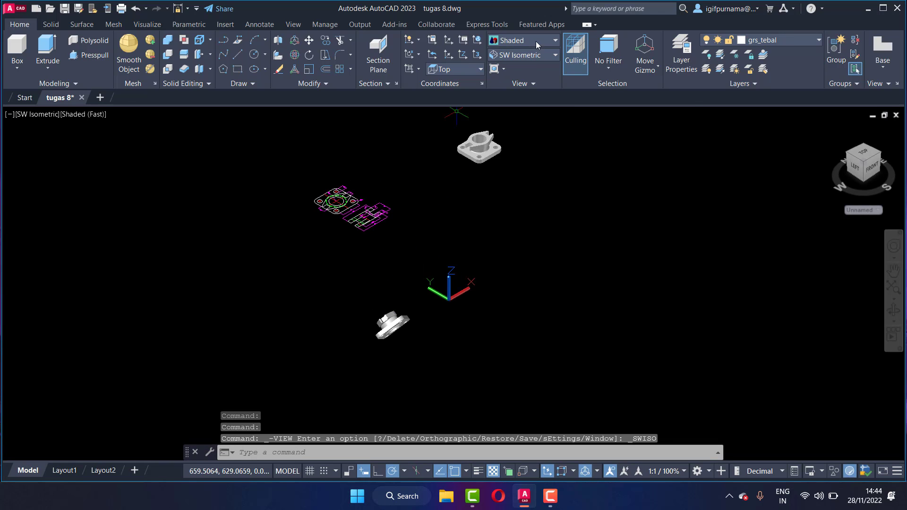
left_click(530, 59)
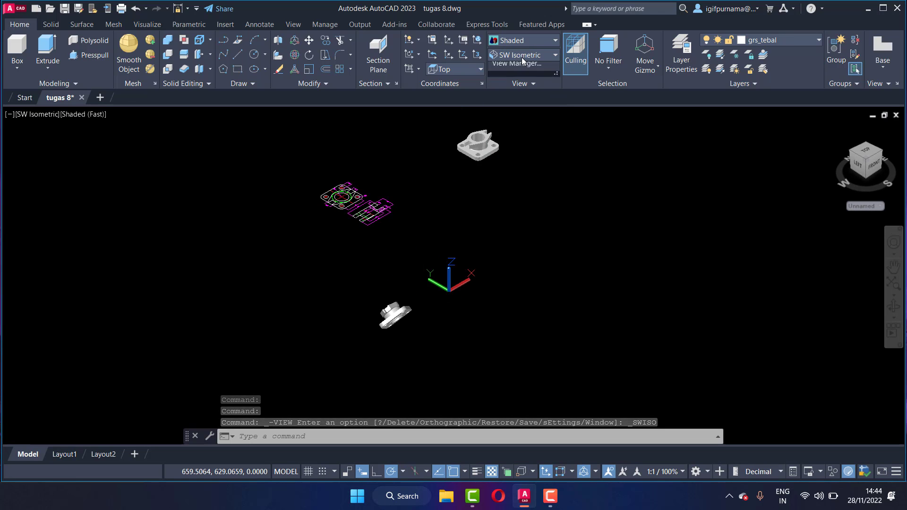
left_click(510, 71)
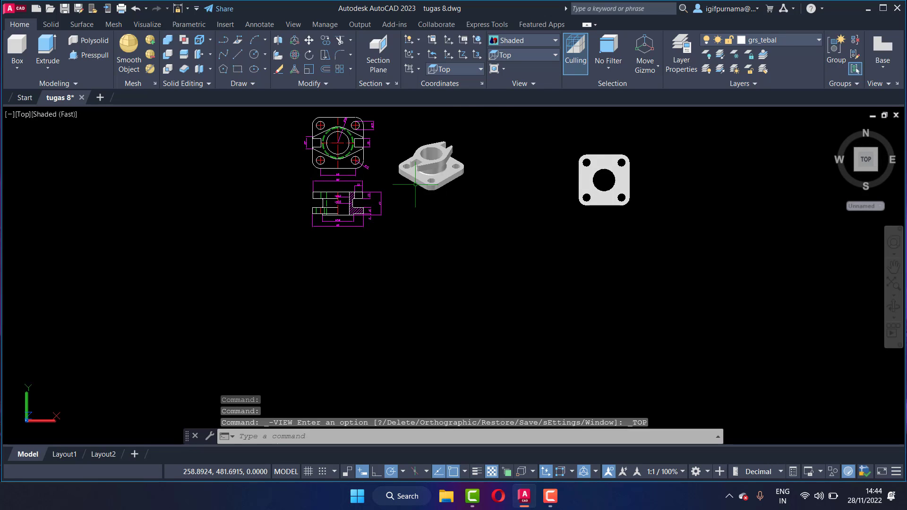
scroll(491, 245, "down", 2)
scroll(435, 192, "up", 2)
scroll(473, 166, "up", 3)
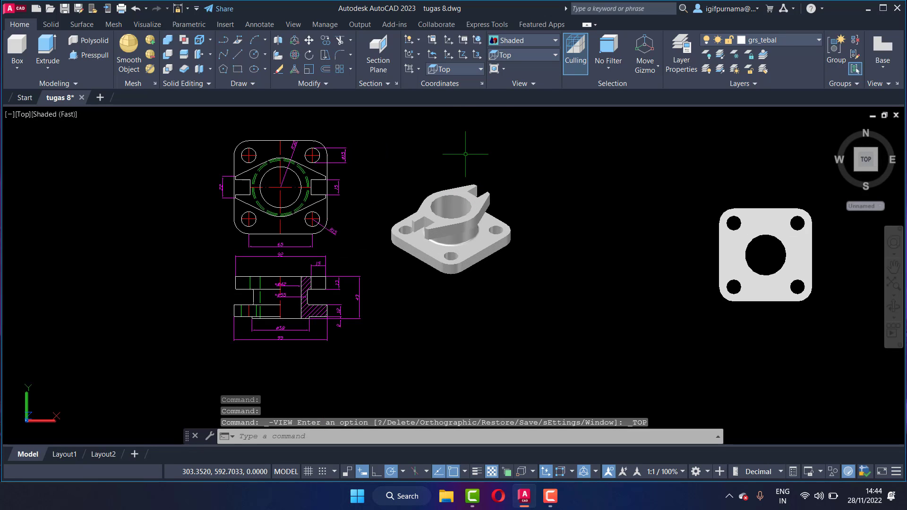